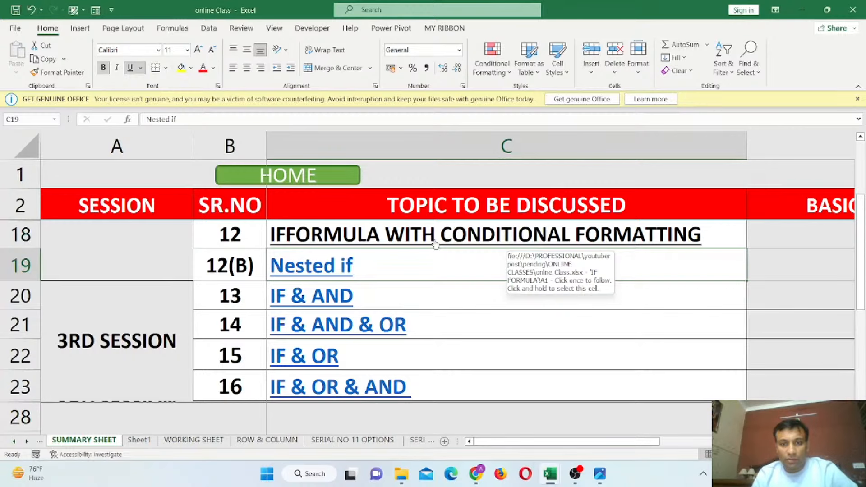
- Open the IF FORMULA sheet through the summary sheet's link for the IF formula with conditional formatting topic
left_click(435, 244)
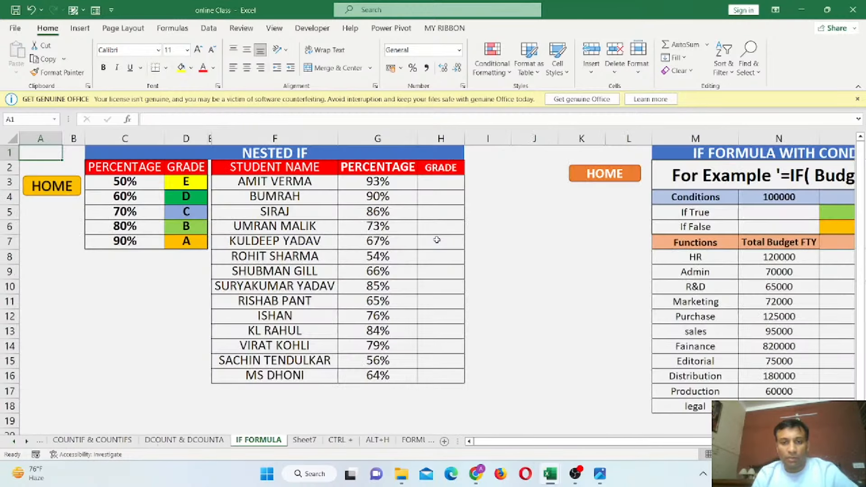
left_click_drag(503, 441, 621, 441)
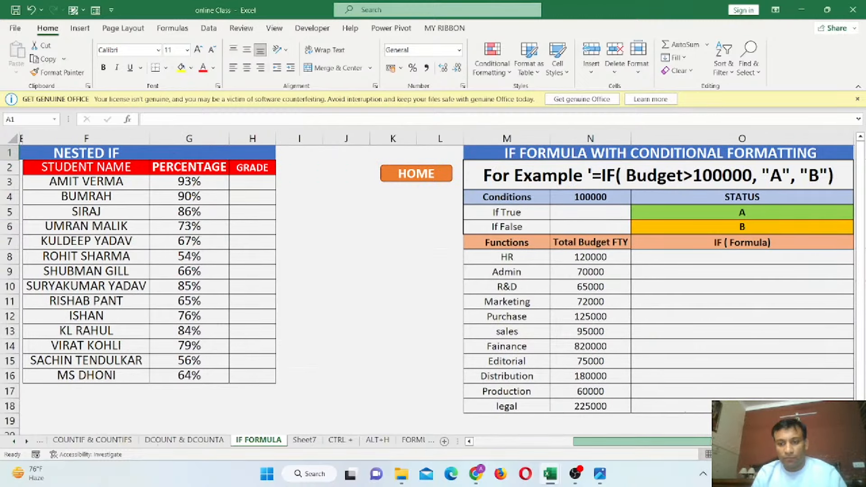
scroll(549, 373, "right", 4)
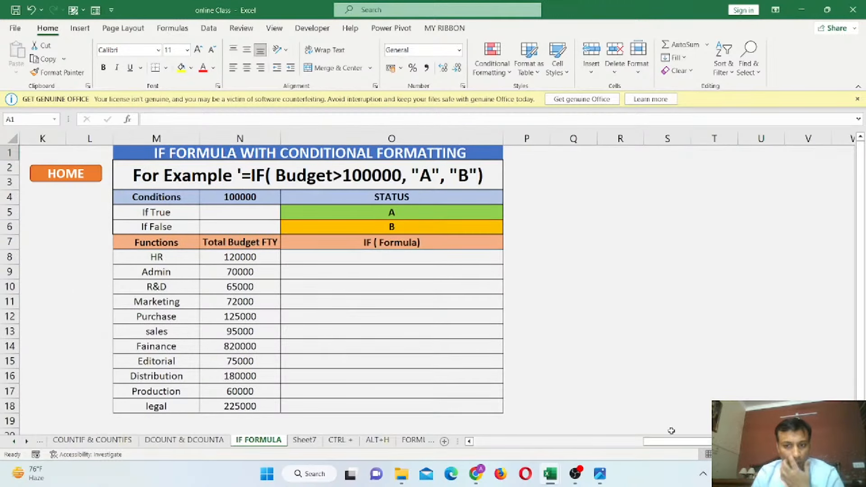
left_click_drag(671, 441, 660, 441)
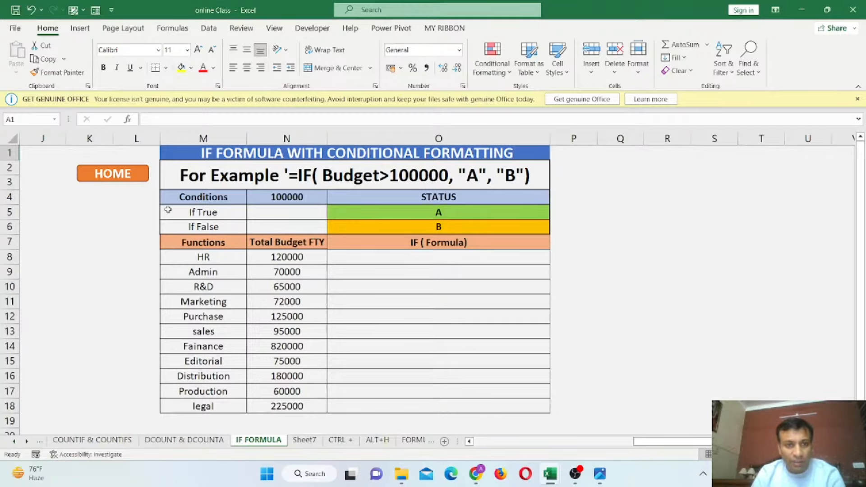
- Go over the Functions and Total Budget FTY columns of the table and widen column O
left_click_drag(198, 242, 208, 404)
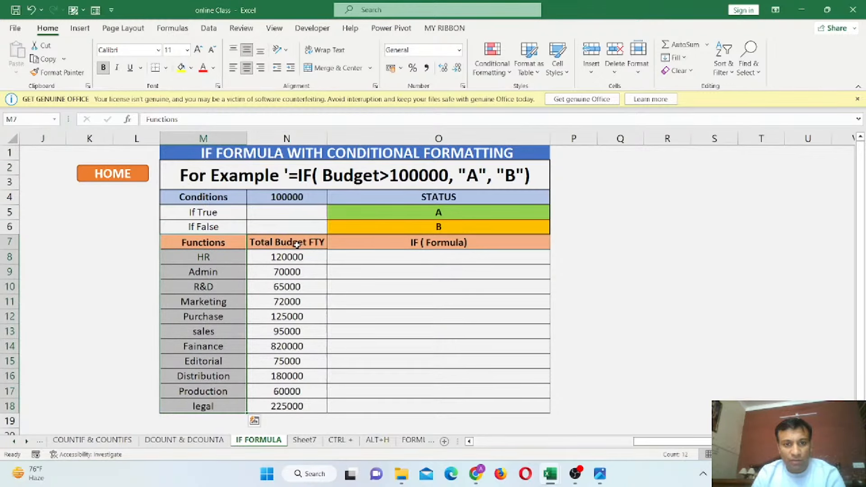
left_click_drag(296, 244, 293, 407)
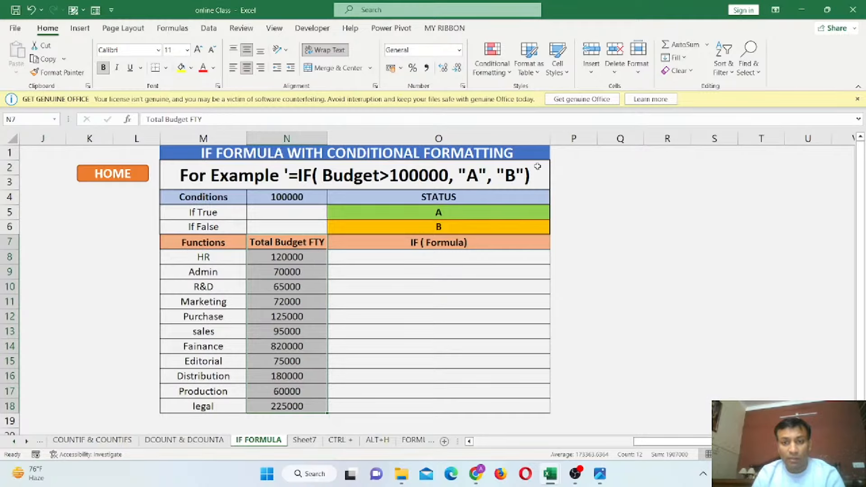
left_click_drag(551, 139, 649, 139)
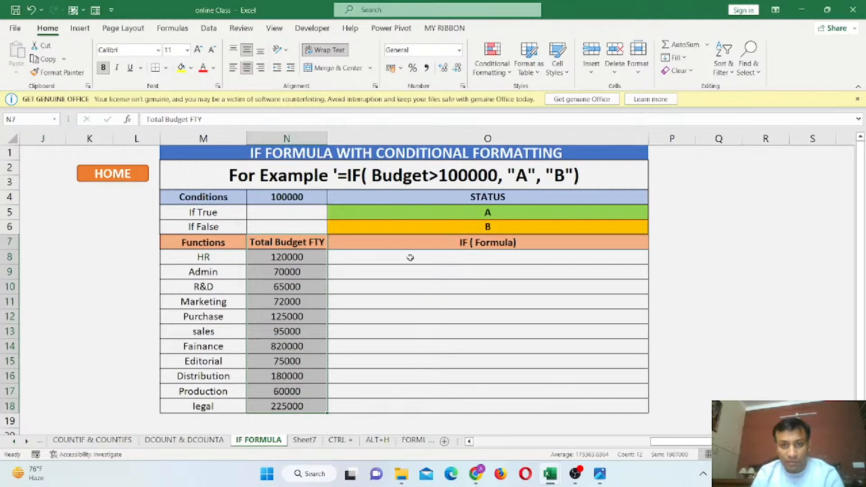
- Examine the condition value in N4, the budgets in N8:N18, the example formula and the result cells O8:O18
left_click(410, 257)
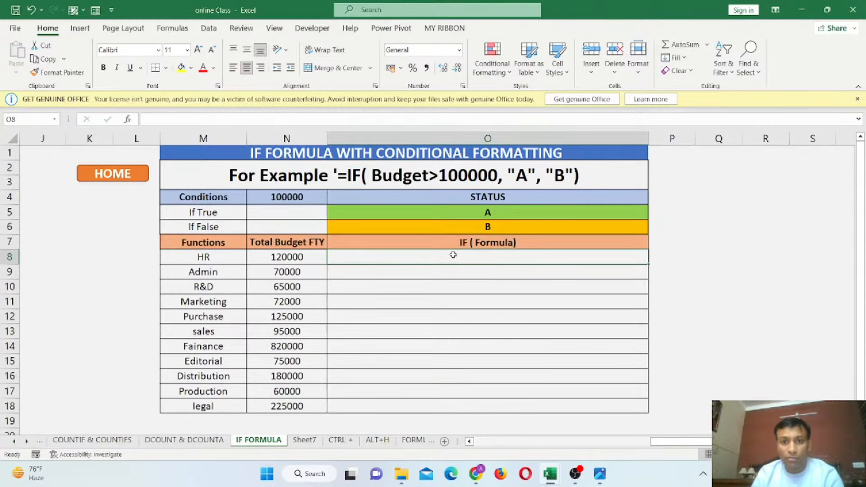
left_click(287, 198)
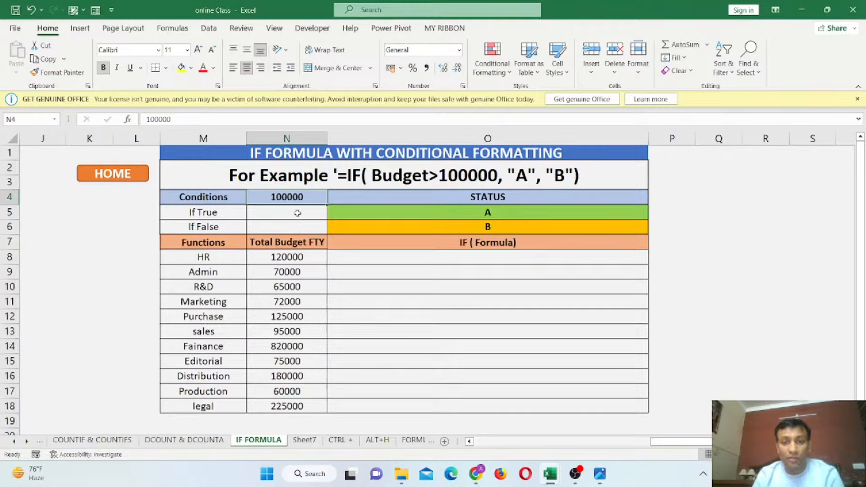
left_click_drag(298, 257, 303, 407)
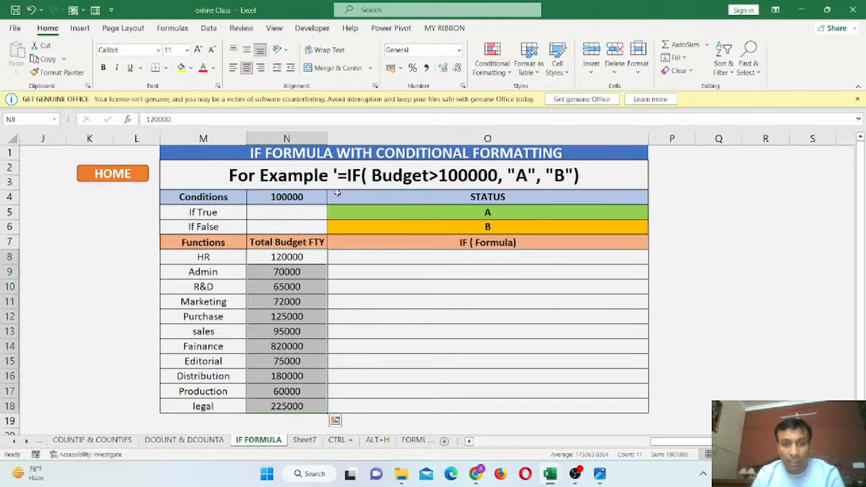
left_click(350, 170)
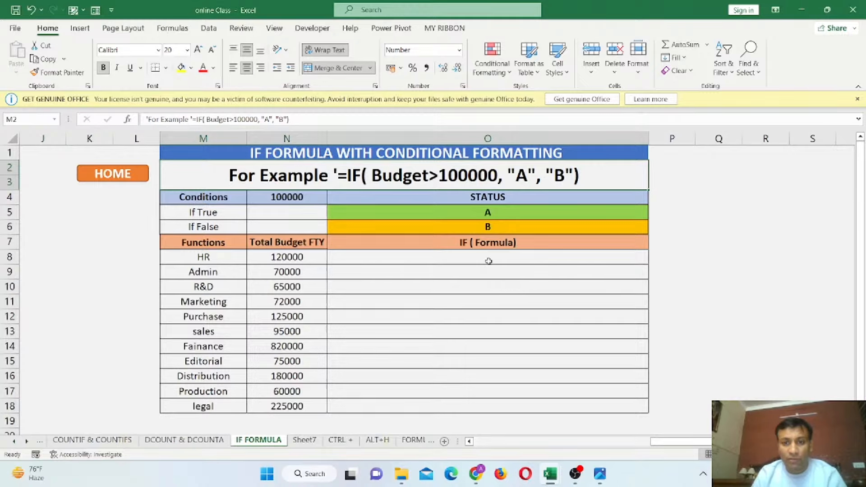
left_click_drag(489, 260, 491, 403)
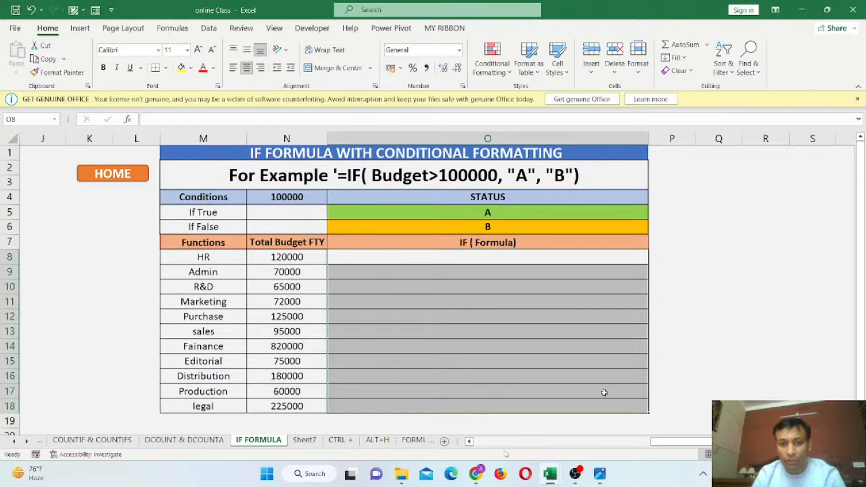
left_click(428, 287)
- Start a new conditional formatting rule for cell O8 with the rule type "Format only cells that contain"
left_click(431, 262)
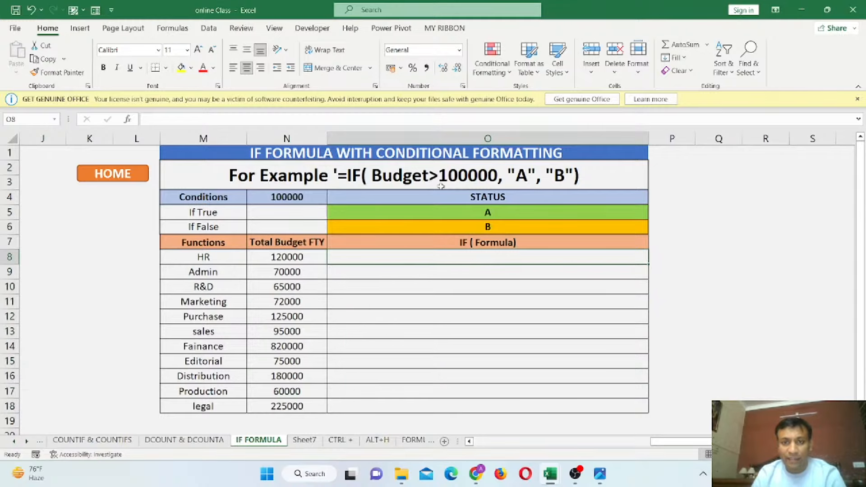
left_click(510, 74)
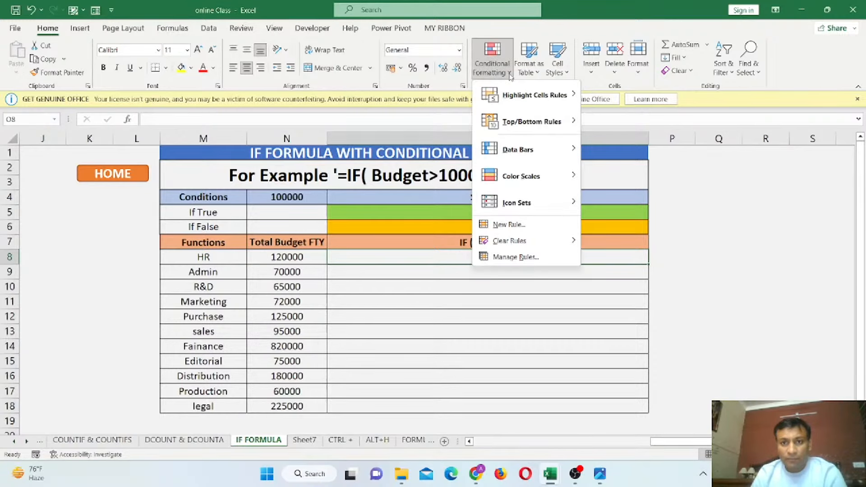
left_click(508, 226)
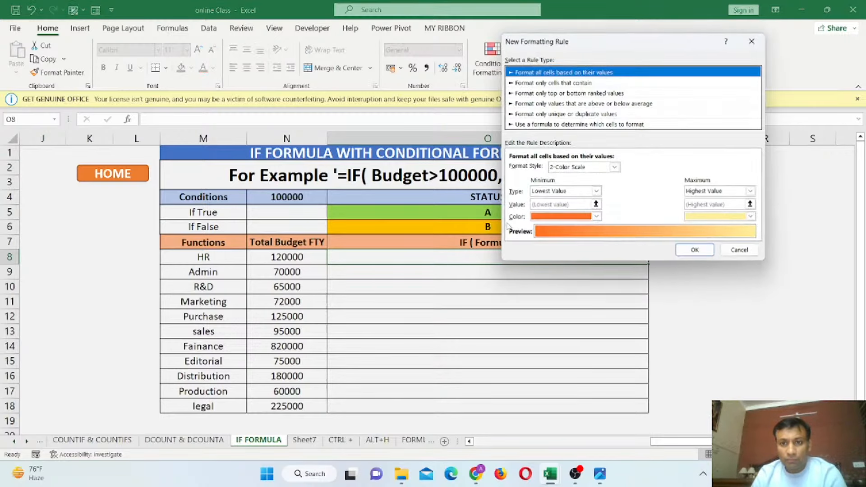
left_click_drag(596, 45, 260, 95)
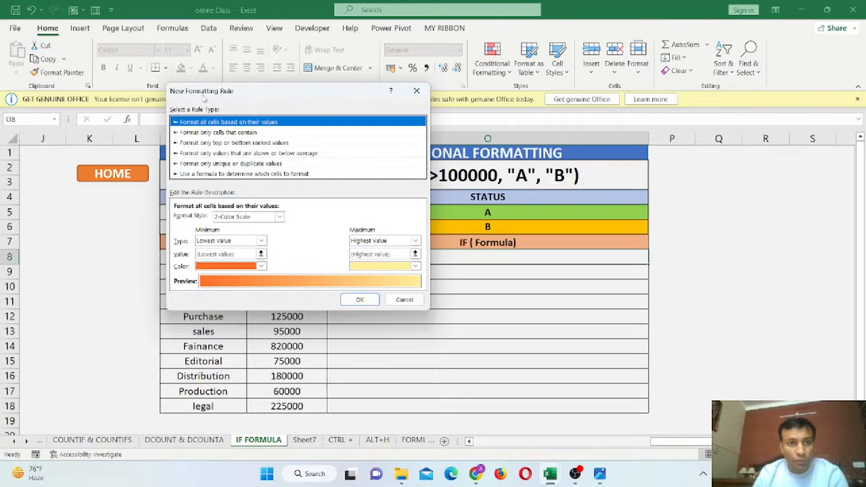
left_click(201, 133)
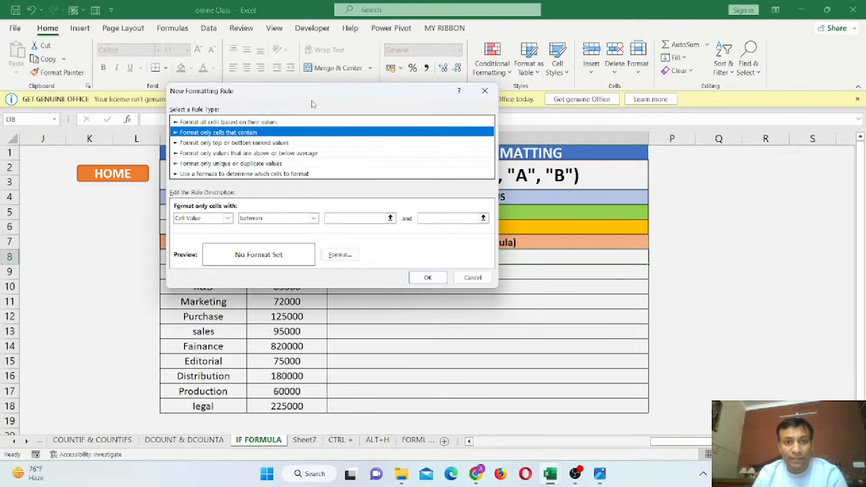
left_click_drag(339, 99, 264, 102)
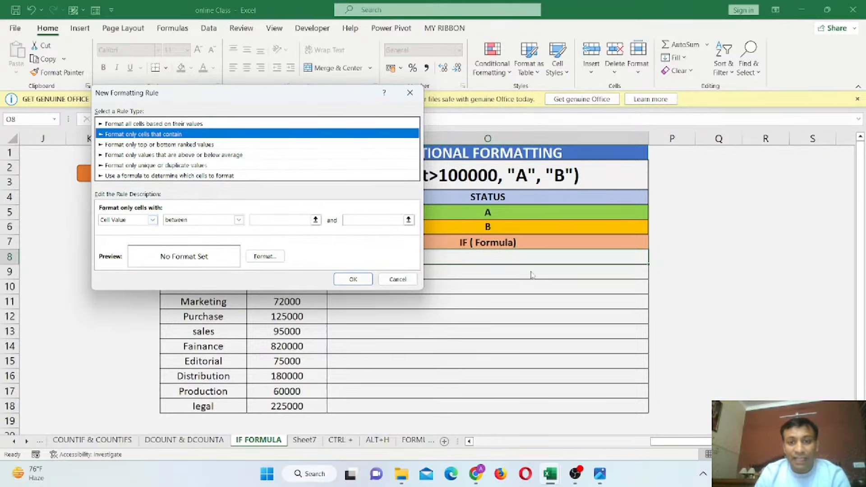
left_click_drag(270, 101, 784, 130)
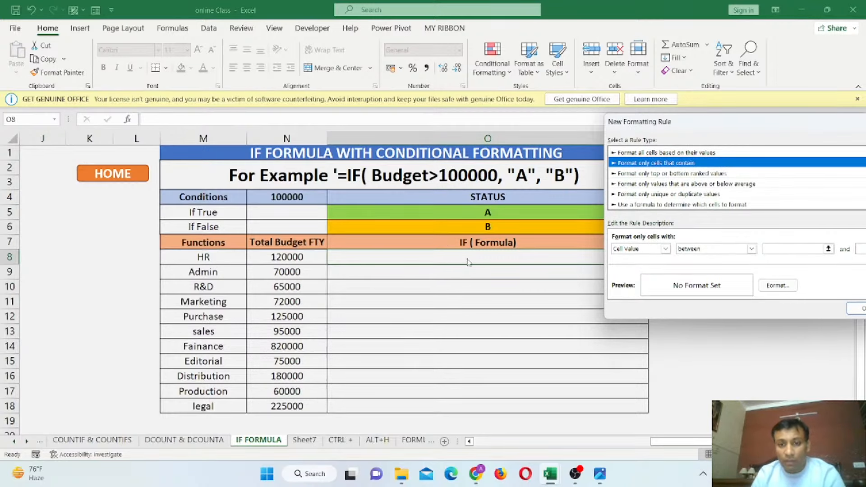
left_click_drag(714, 126, 564, 106)
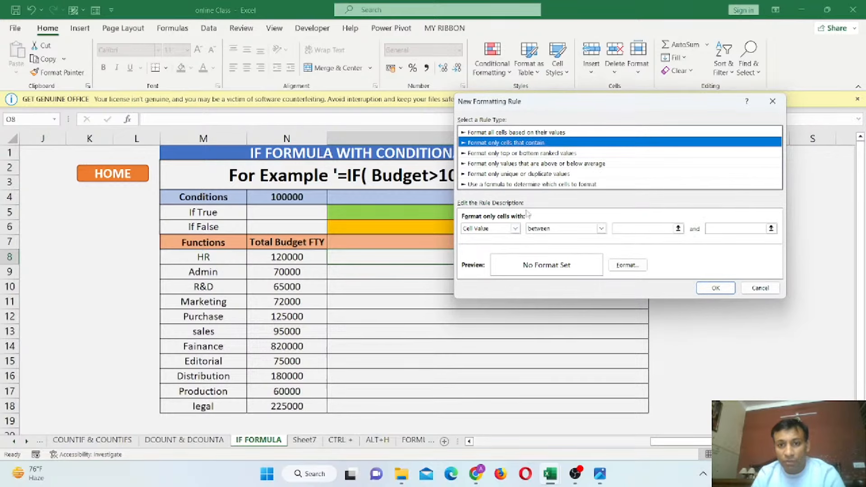
- Set the rule's condition to Specific Text containing "A"
left_click(514, 229)
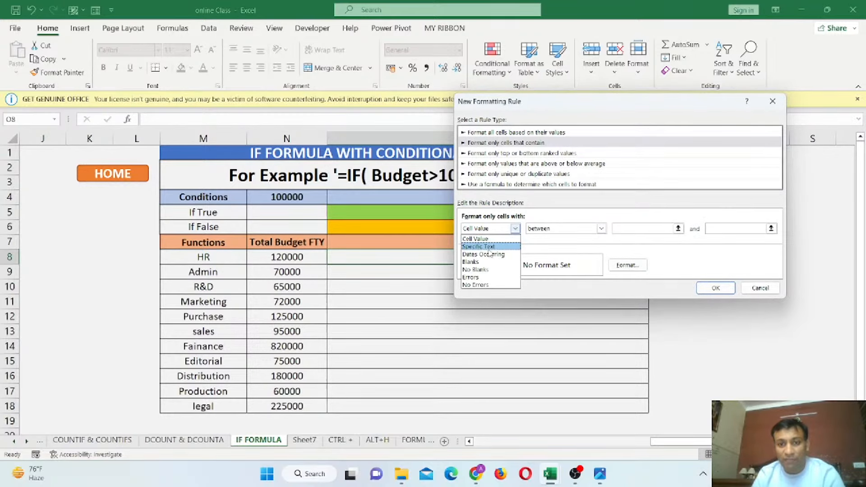
left_click(489, 248)
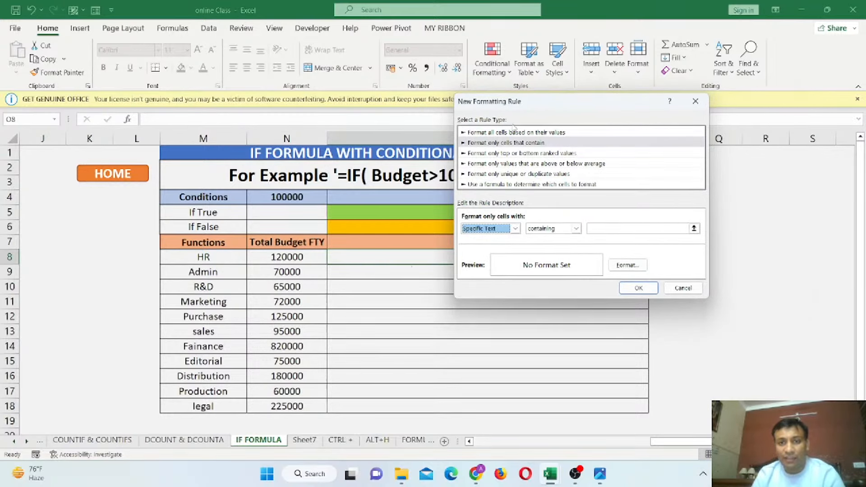
left_click_drag(534, 103, 458, 214)
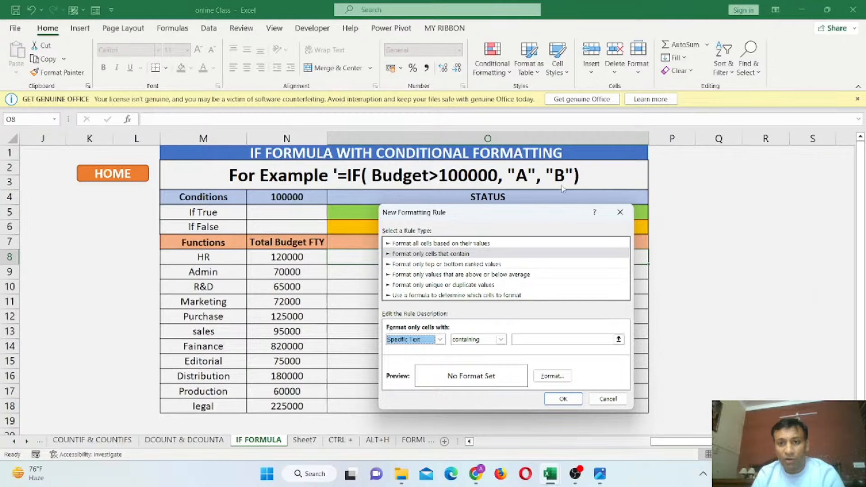
left_click(546, 340)
type("A")
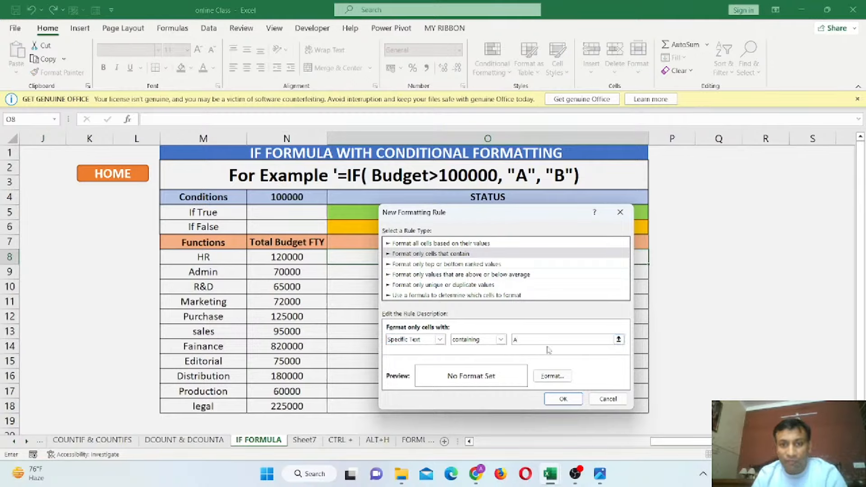
left_click(549, 378)
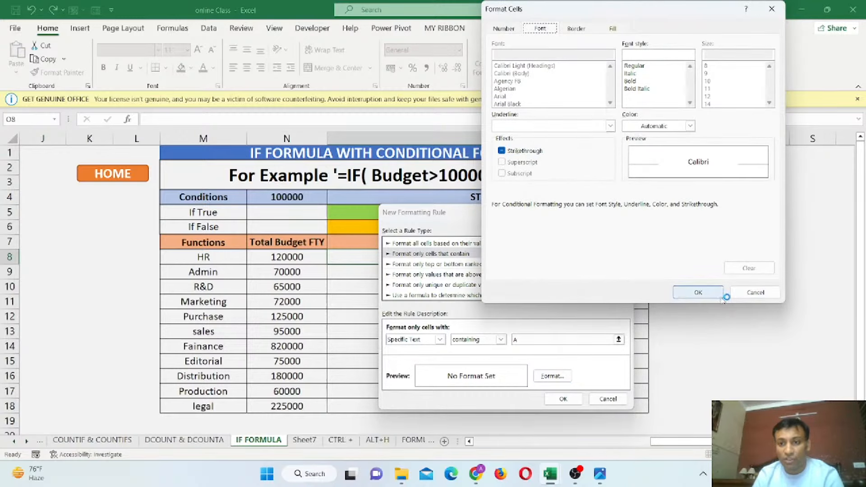
left_click(752, 293)
left_click_drag(431, 212, 441, 247)
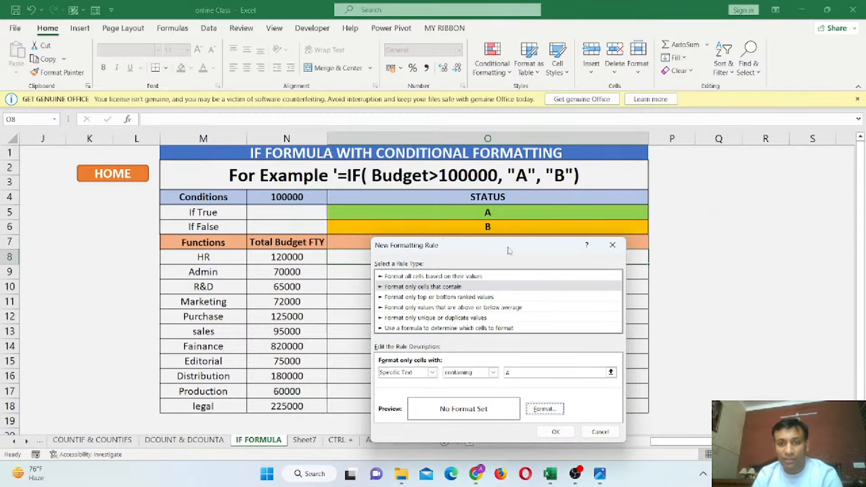
left_click_drag(509, 251, 612, 94)
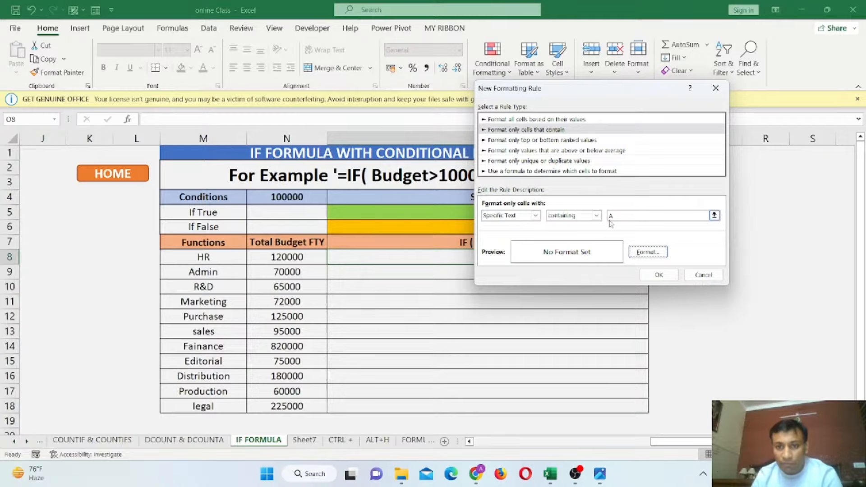
- Give the rule a light green fill matching the "If True" status colour and apply it to cell O8
left_click(639, 253)
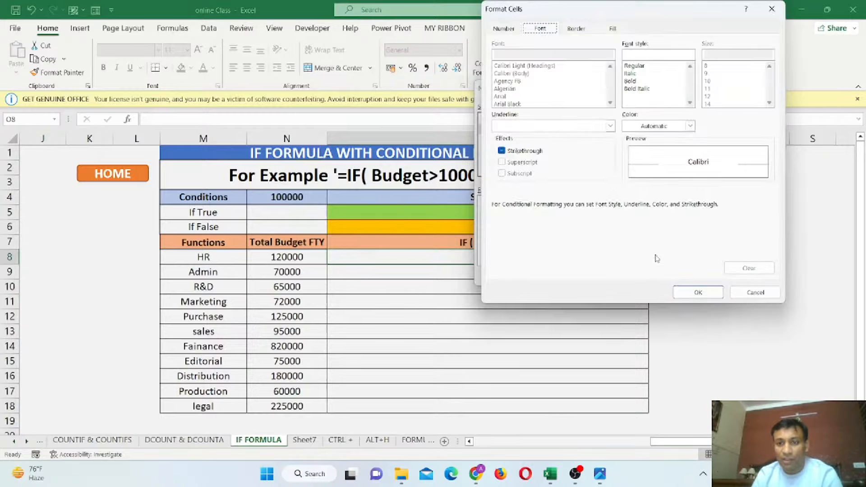
left_click_drag(624, 12, 574, 70)
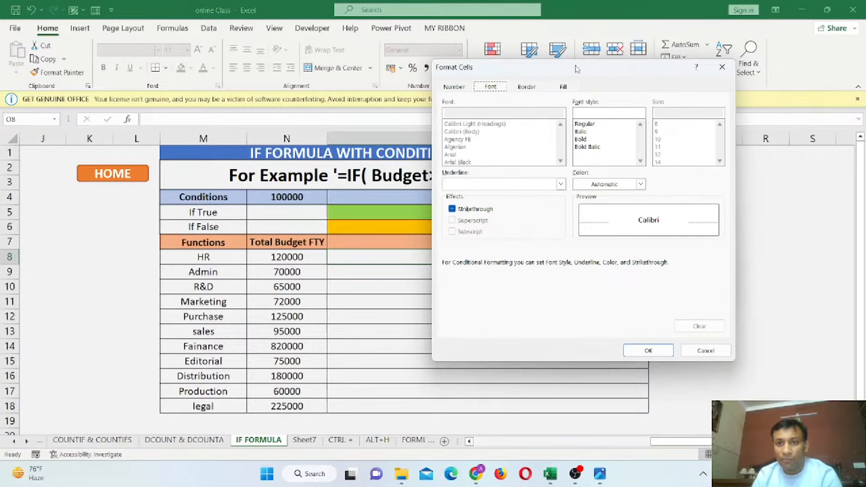
left_click(565, 87)
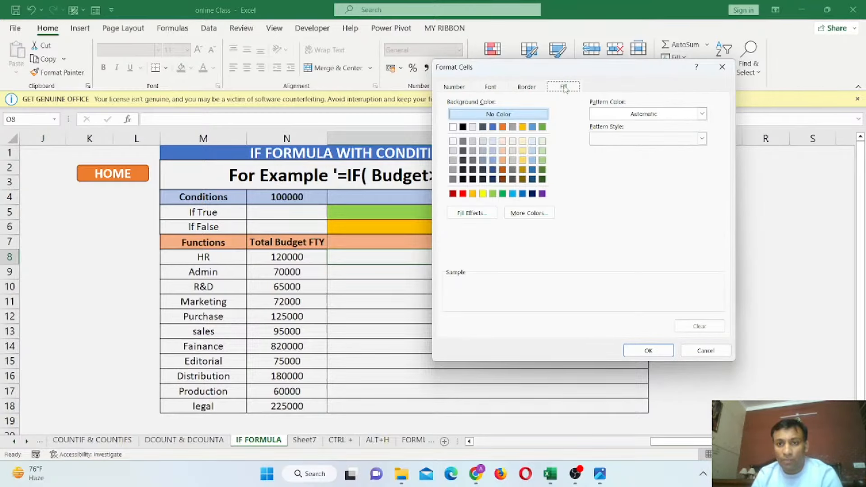
left_click(494, 195)
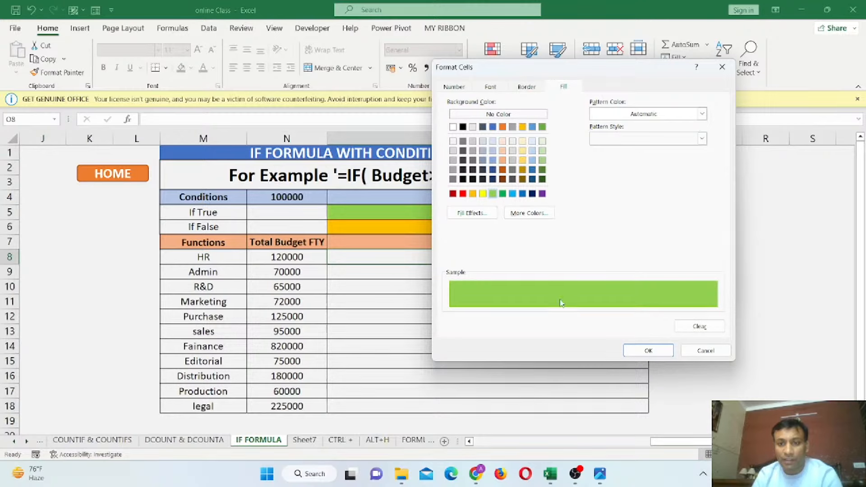
left_click(641, 351)
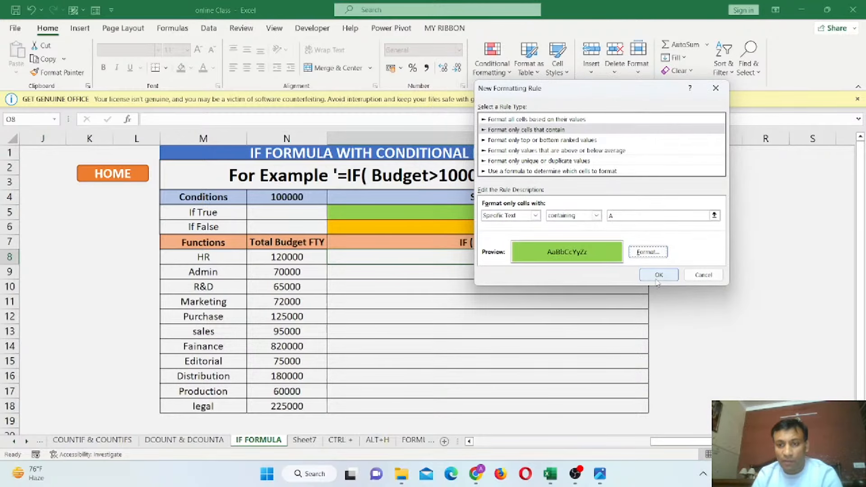
left_click(656, 276)
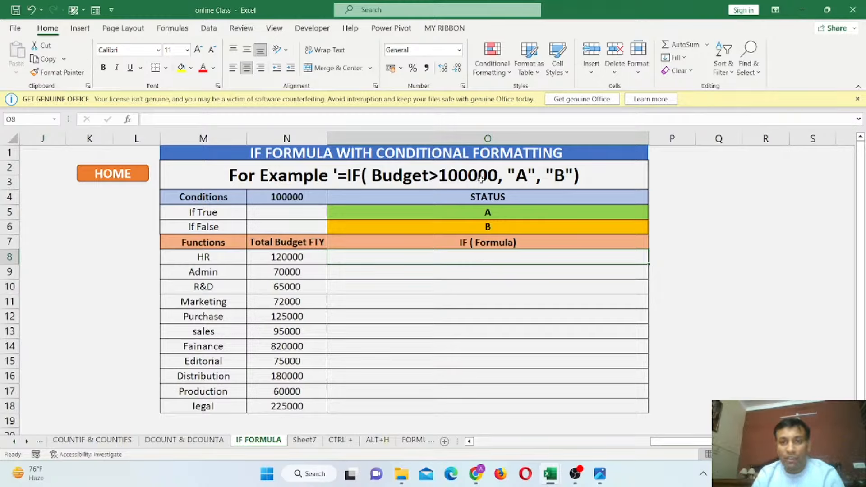
- Add a second conditional formatting rule for cell O8 that formats only cells with Specific Text containing "B"
left_click(508, 75)
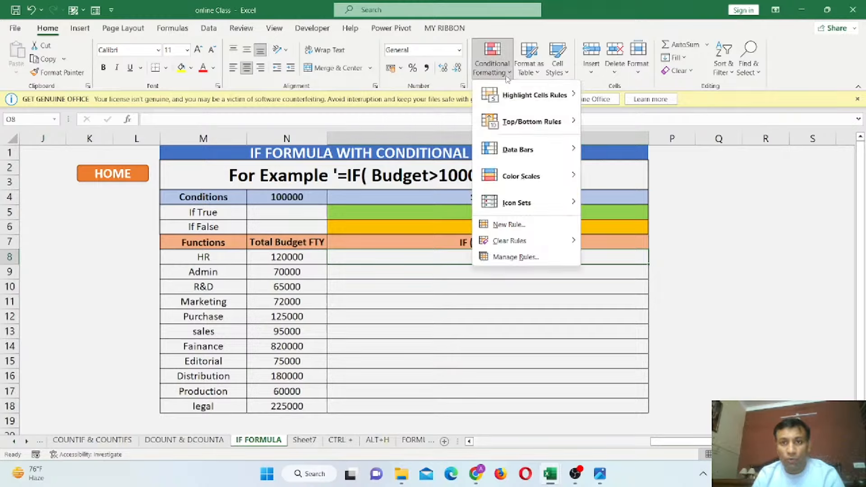
left_click(513, 258)
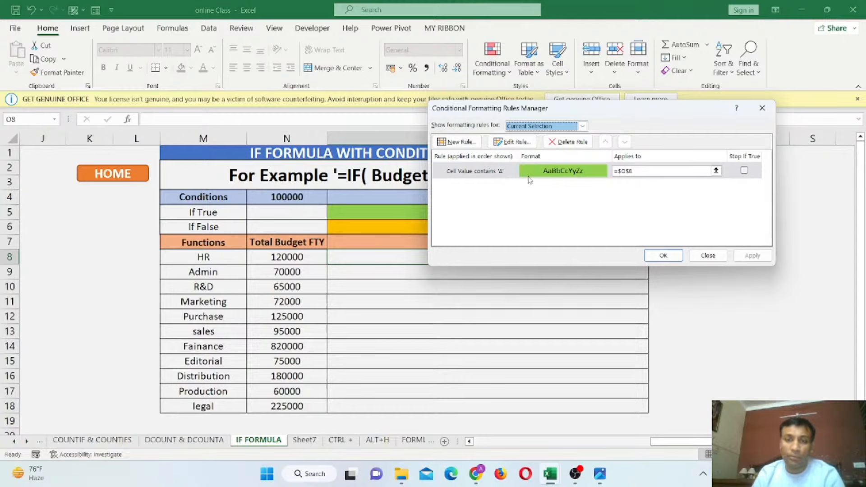
left_click(458, 141)
left_click(527, 119)
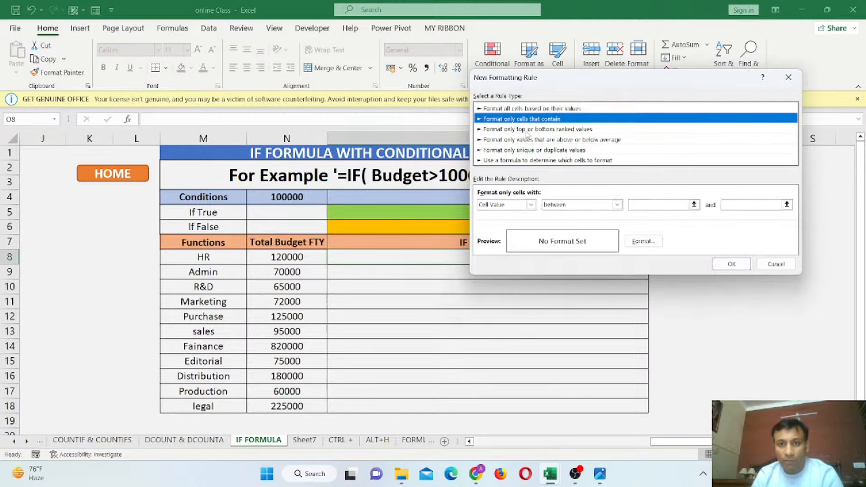
left_click(531, 205)
left_click(506, 223)
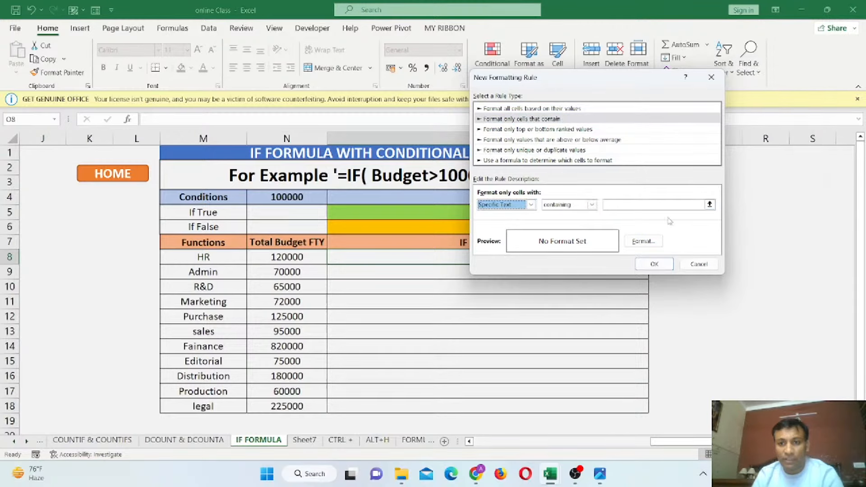
left_click(659, 204)
type("B")
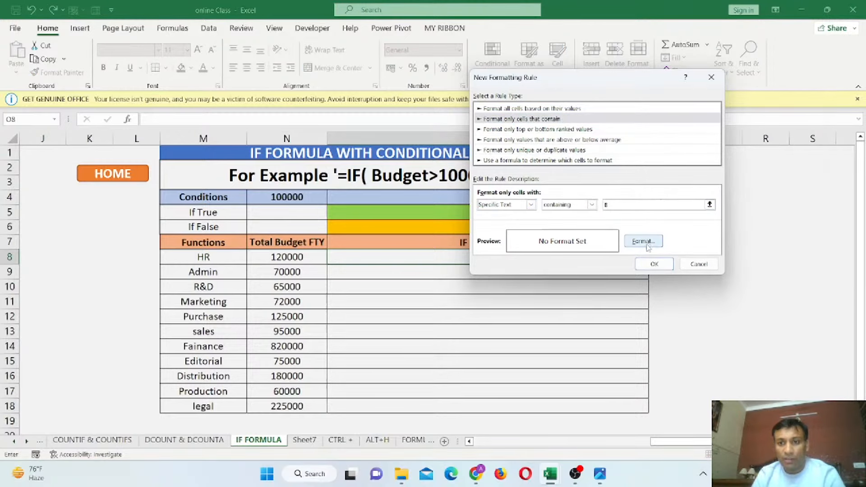
- Give the "B" rule an orange fill matching the "If False" status colour and apply it to cell O8
left_click(645, 243)
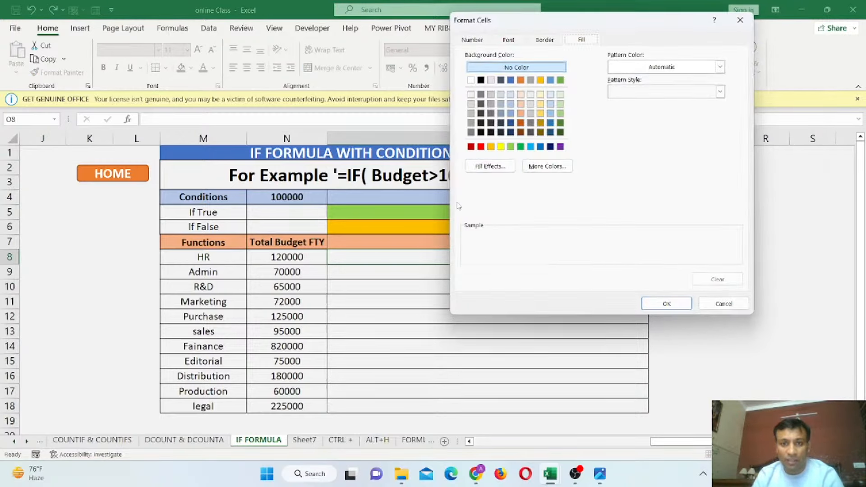
left_click(491, 147)
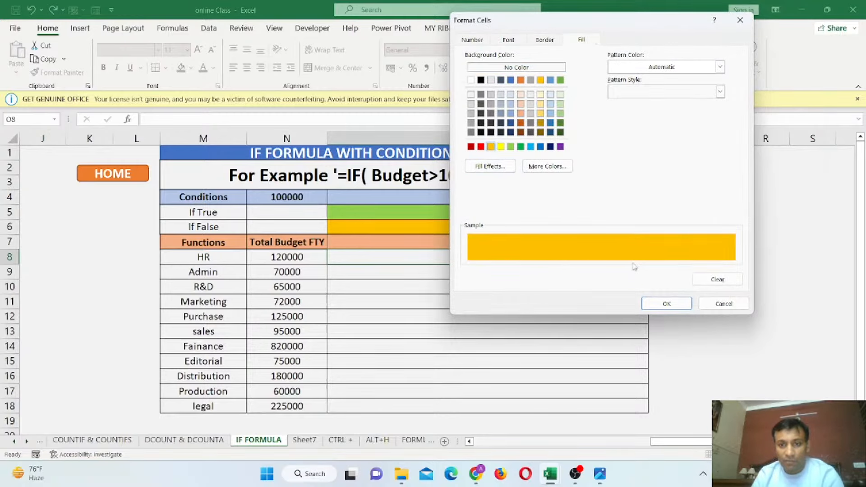
left_click(667, 304)
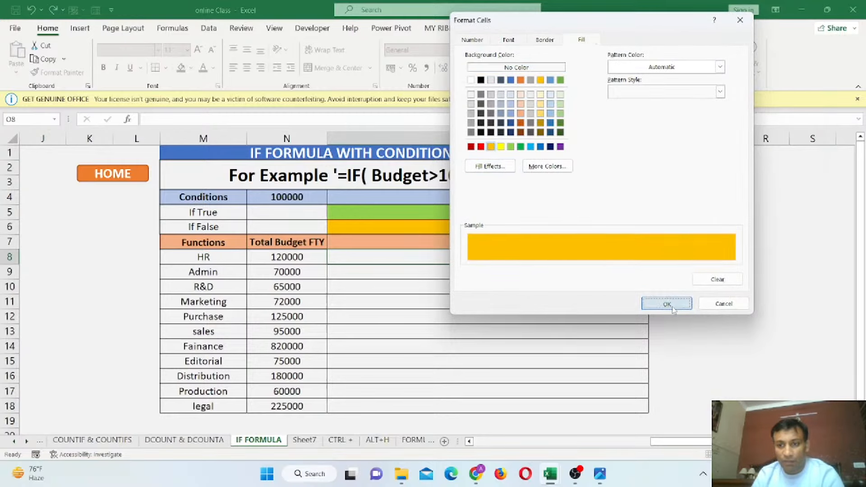
left_click(654, 264)
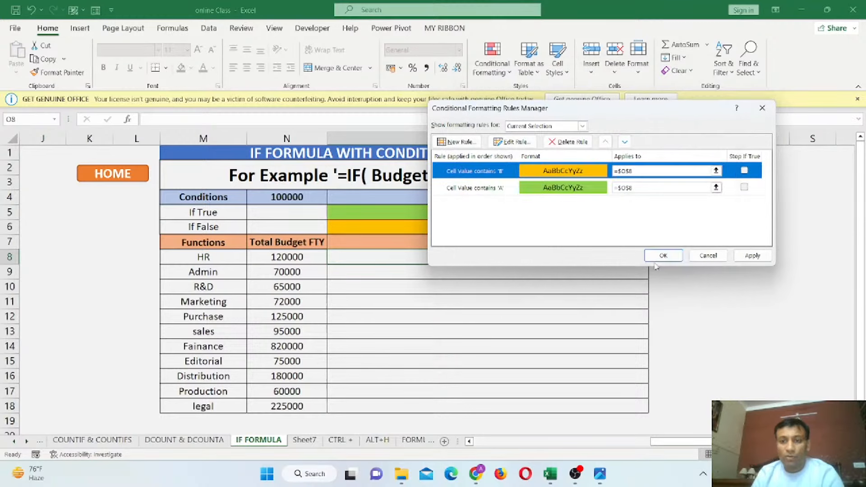
left_click(661, 254)
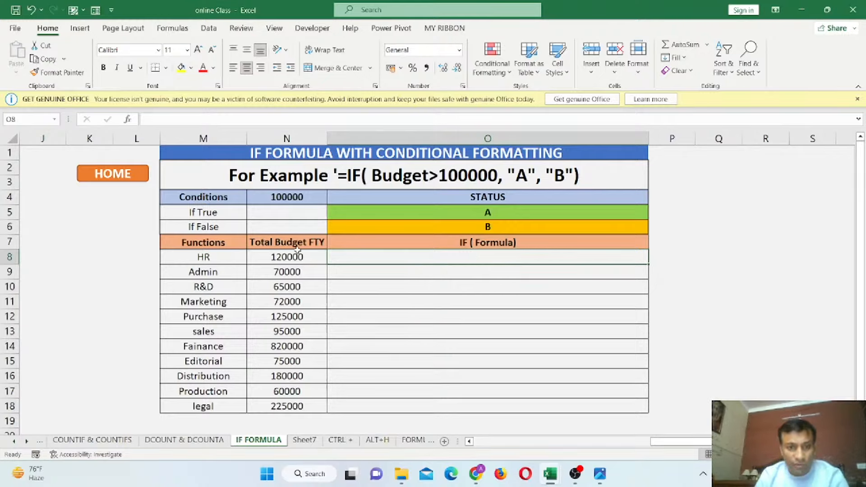
- Enter the formula =IF(N8>N4,"A","B") in cell O8 to grade the HR budget against the condition value
left_click_drag(300, 257, 306, 406)
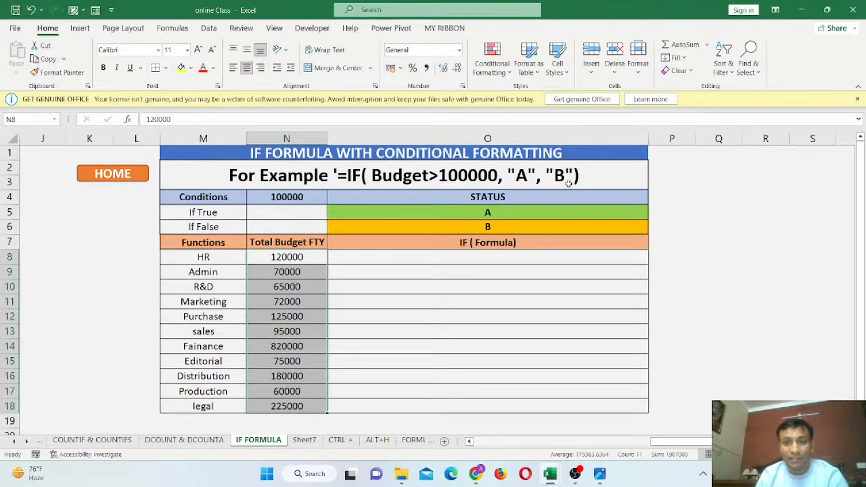
left_click(497, 257)
type("=")
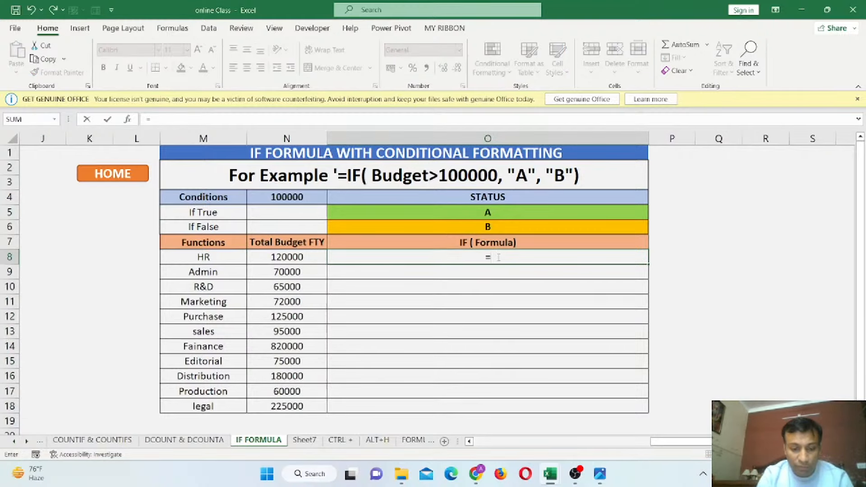
type("IF(")
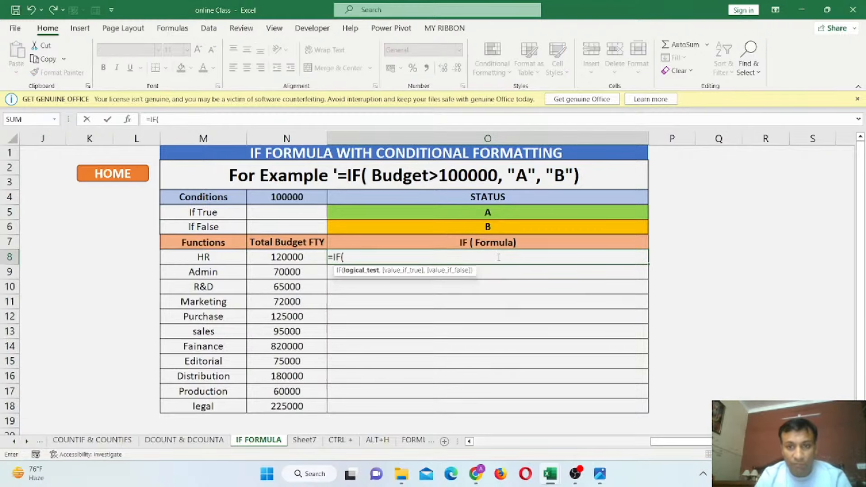
left_click(283, 257)
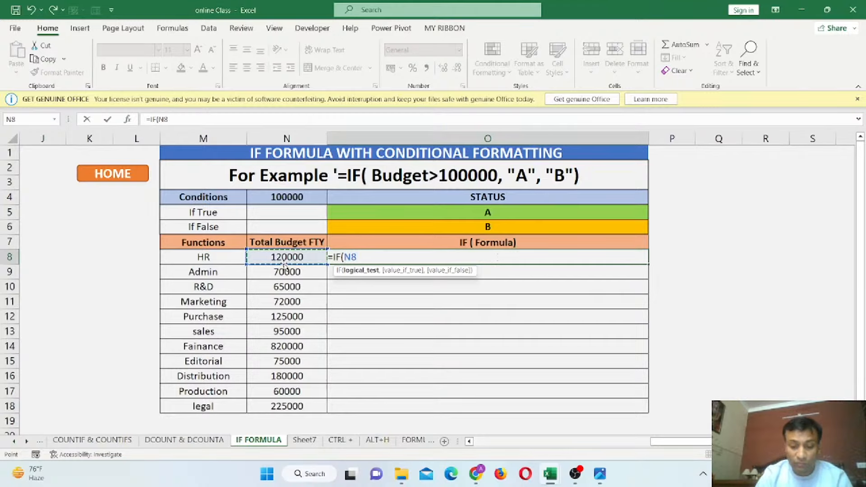
type(">")
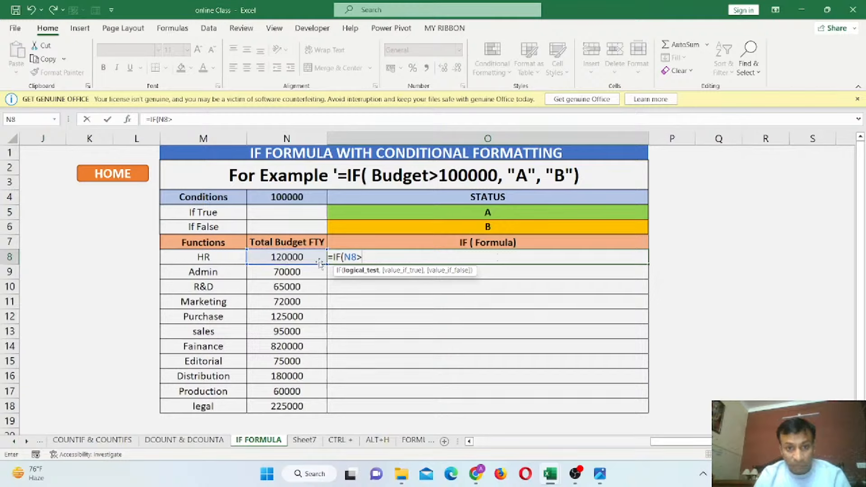
left_click(286, 197)
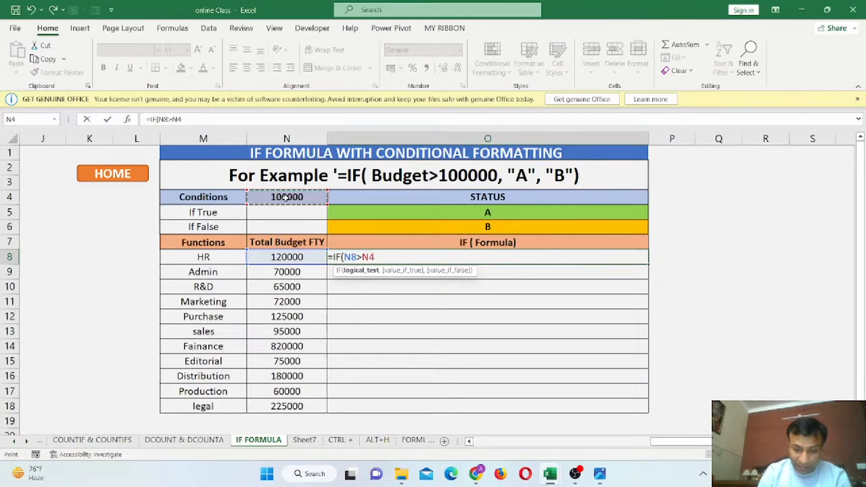
type(",")
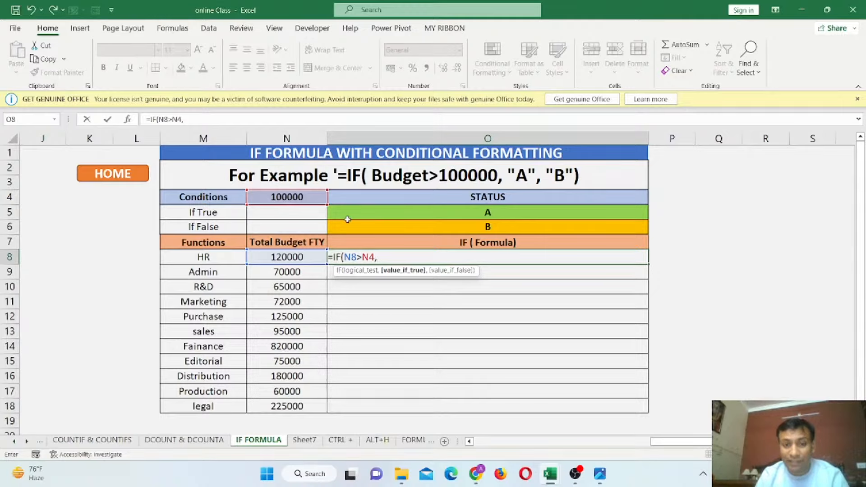
type("\"")
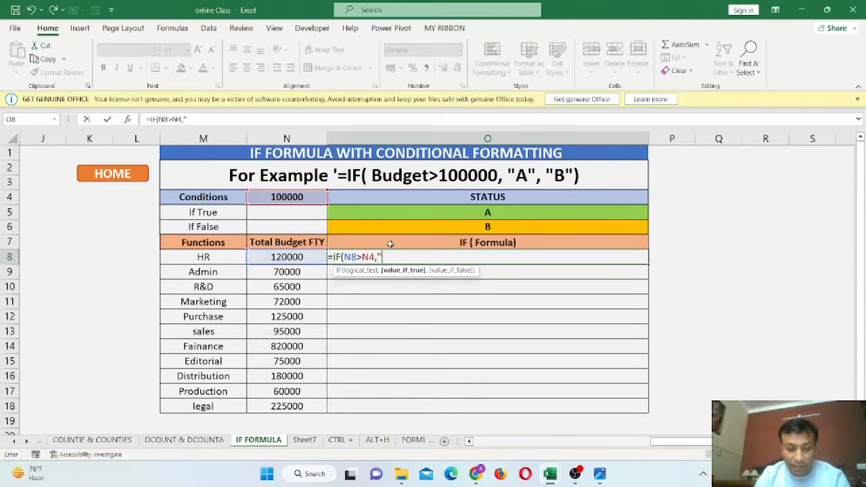
type("A\",\"B\"")
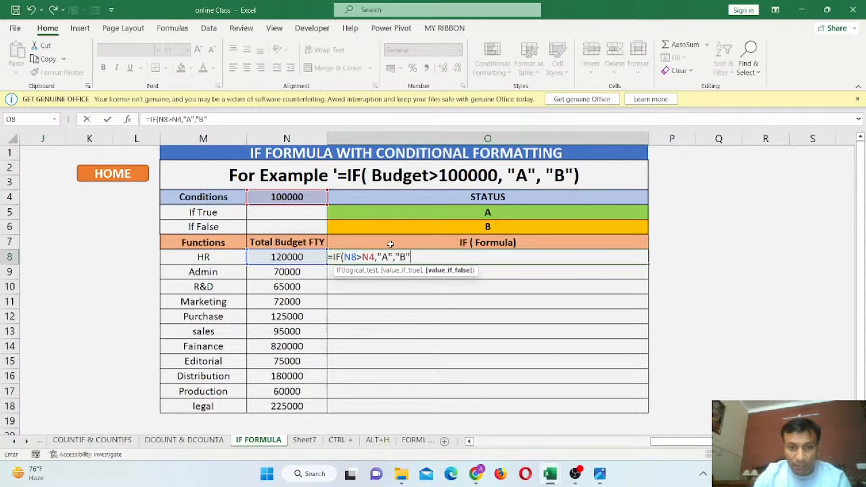
type(")")
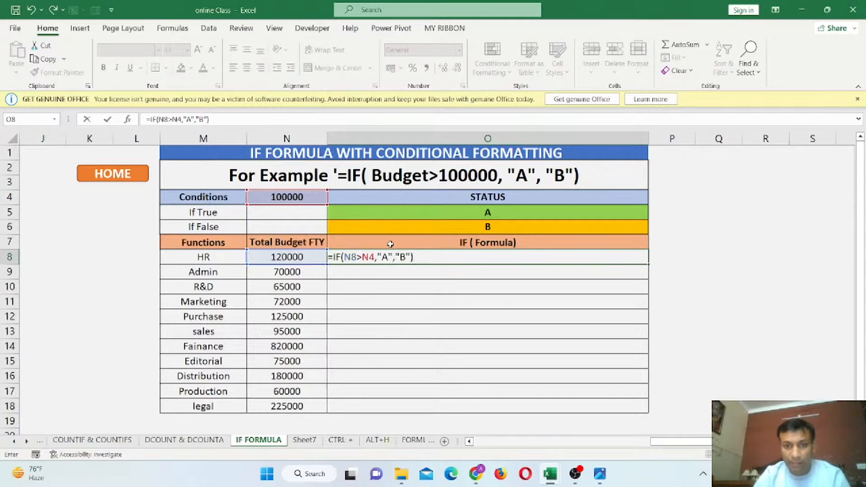
key("Return")
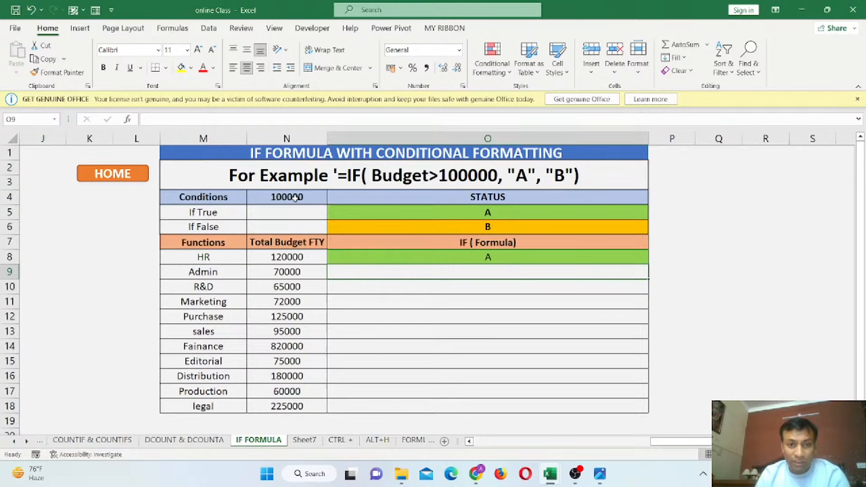
- Copy the IF formula and its conditional formatting from O8 down through O18
left_click(469, 257)
key("ctrl+c")
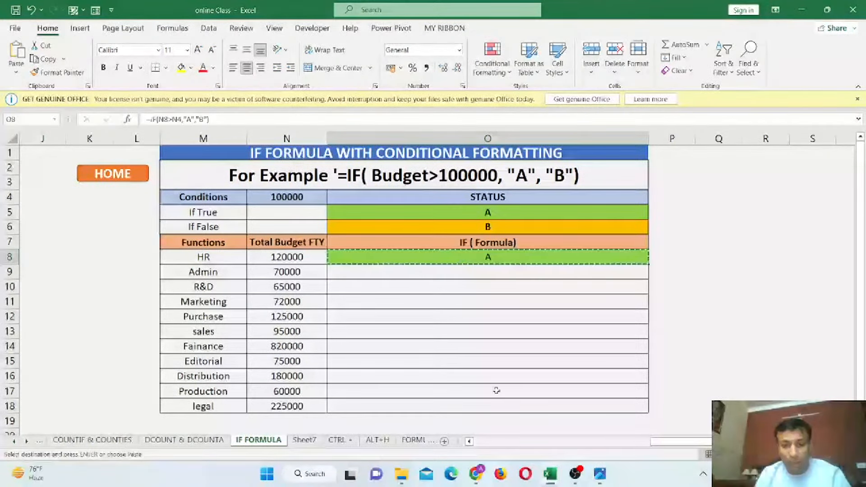
left_click(497, 408, "shift")
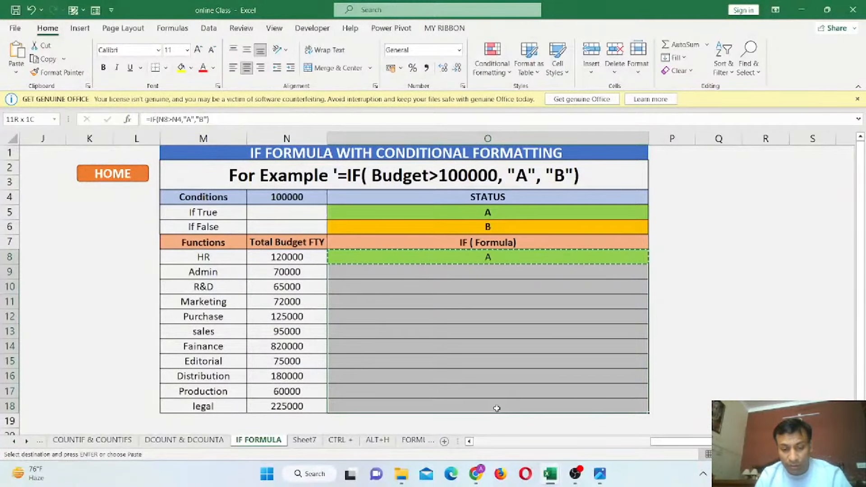
key("ctrl+v")
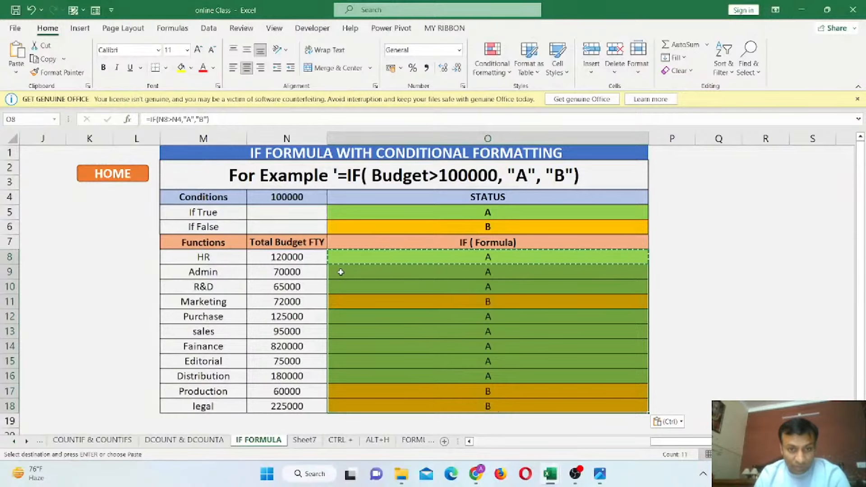
- Check the copied formula in O9 and make the N4 reference in O8's IF formula absolute, as $N$4
left_click_drag(283, 273, 321, 294)
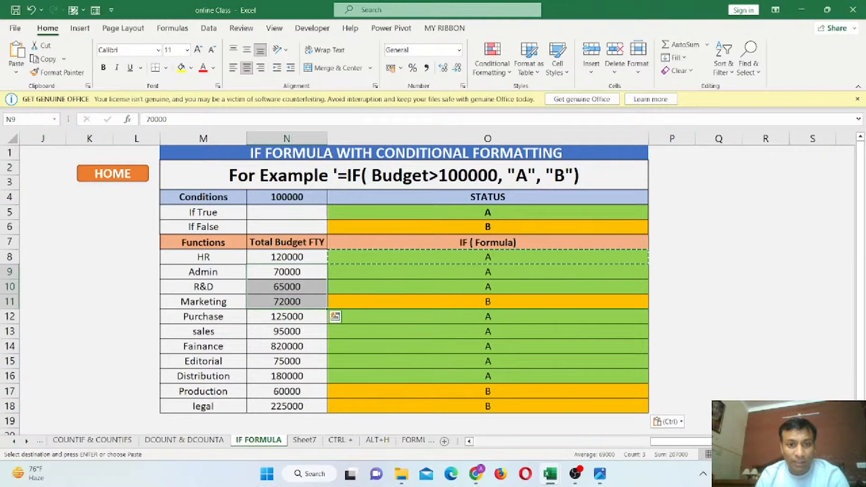
left_click(469, 257)
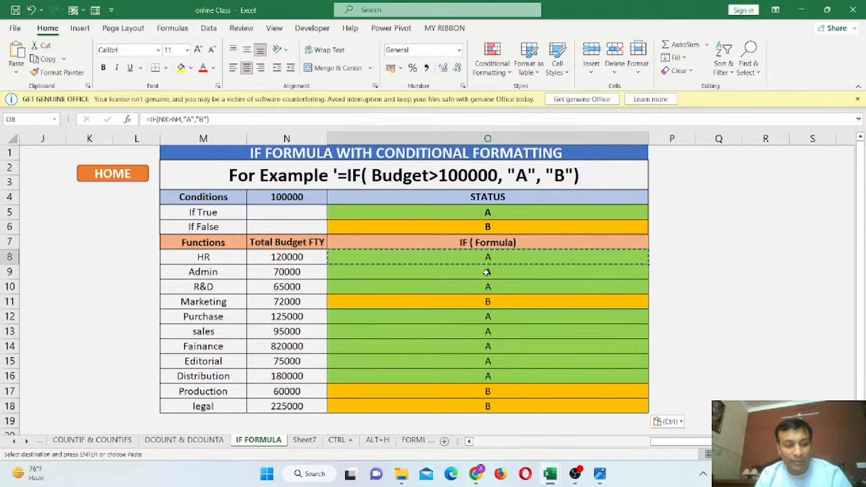
double_click(487, 272)
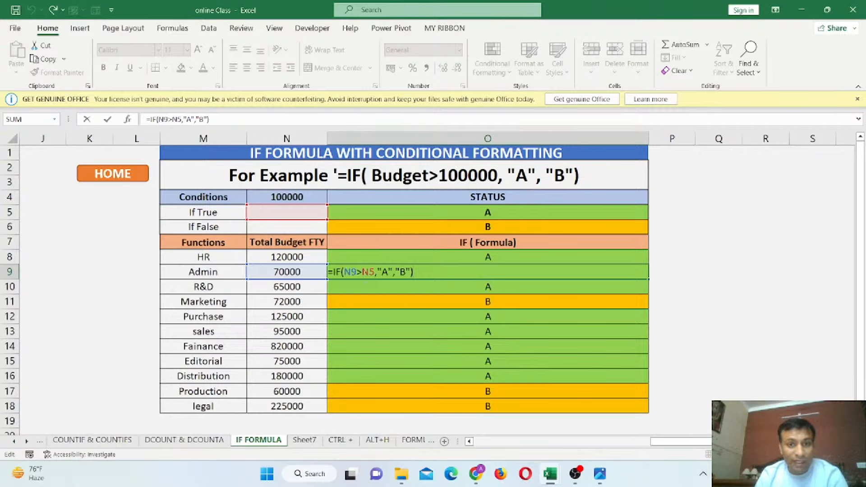
key("Escape")
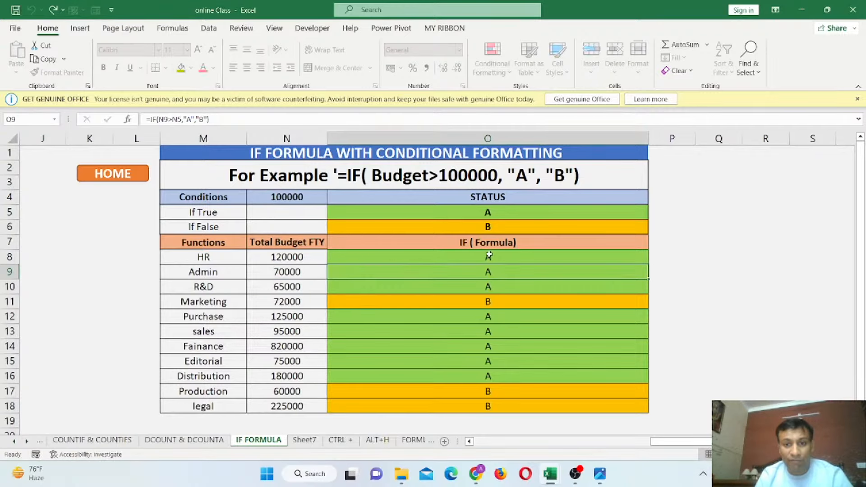
key("Up")
key("F2")
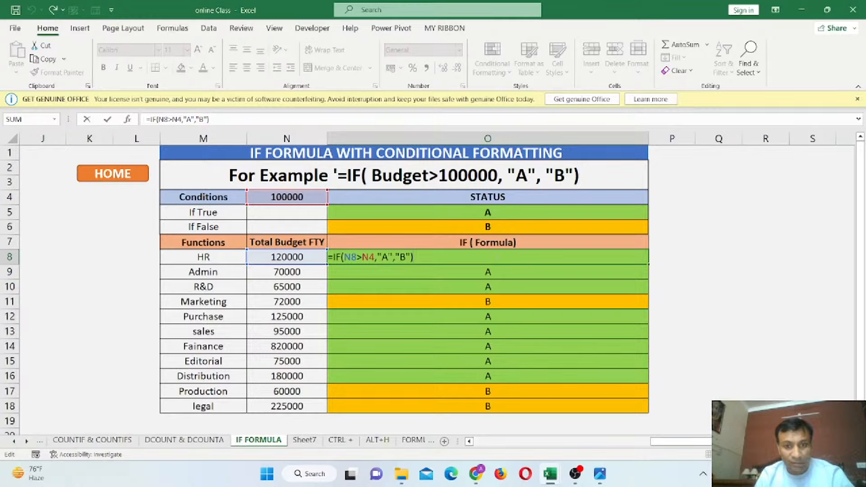
left_click_drag(374, 257, 363, 258)
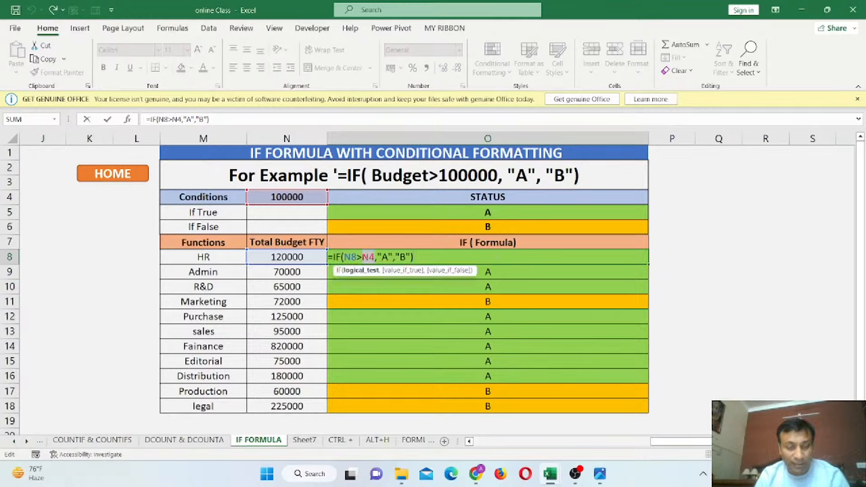
key("F4")
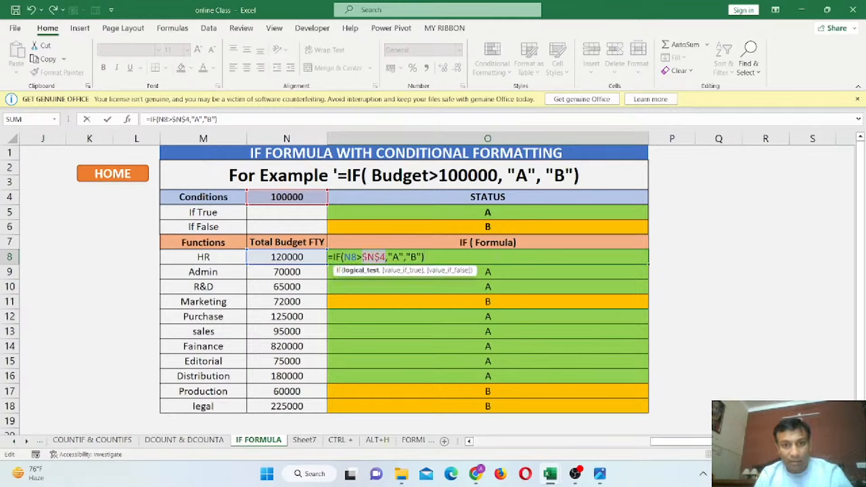
key("Return")
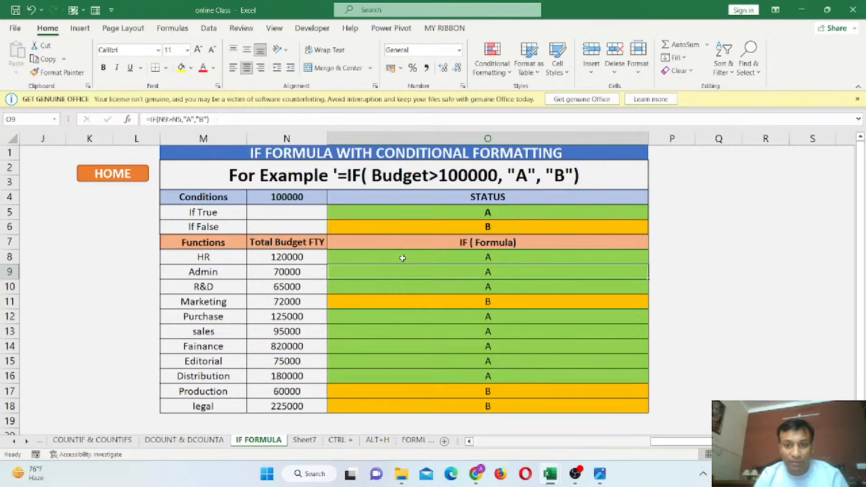
- Copy the corrected formula with the $N$4 reference from O8 over the results down to O18
left_click(403, 258)
key("ctrl+c")
key("ctrl+shift+Down")
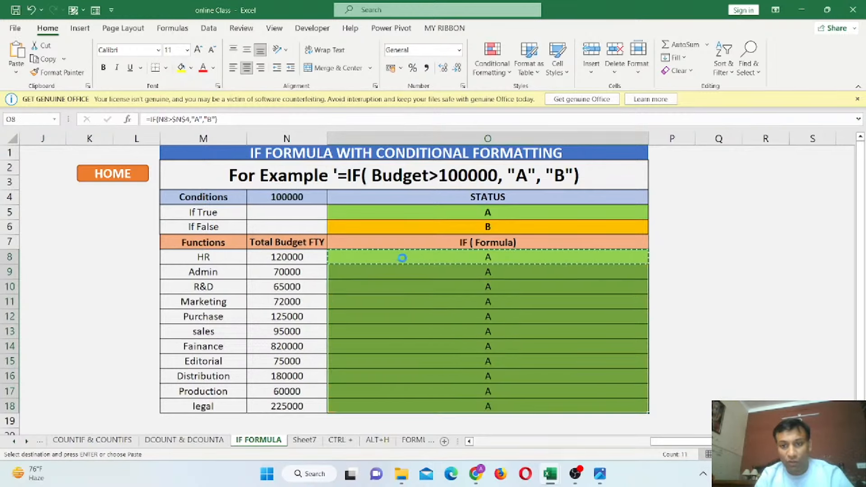
key("ctrl+v")
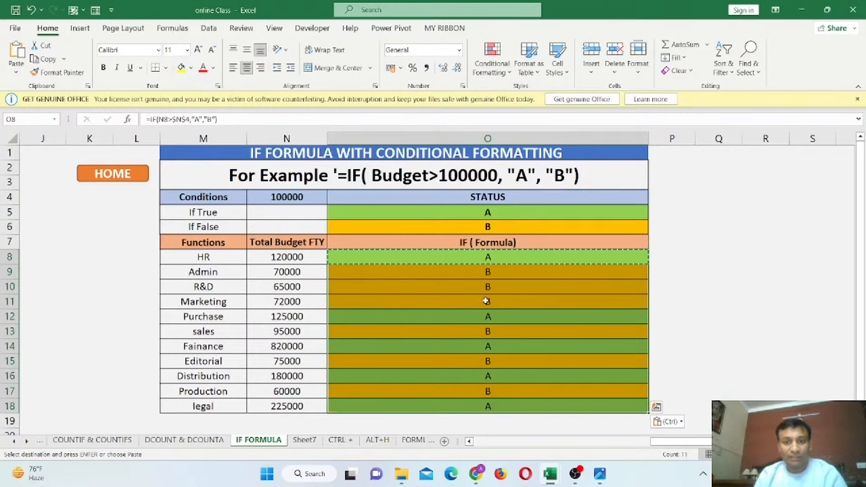
left_click(291, 197)
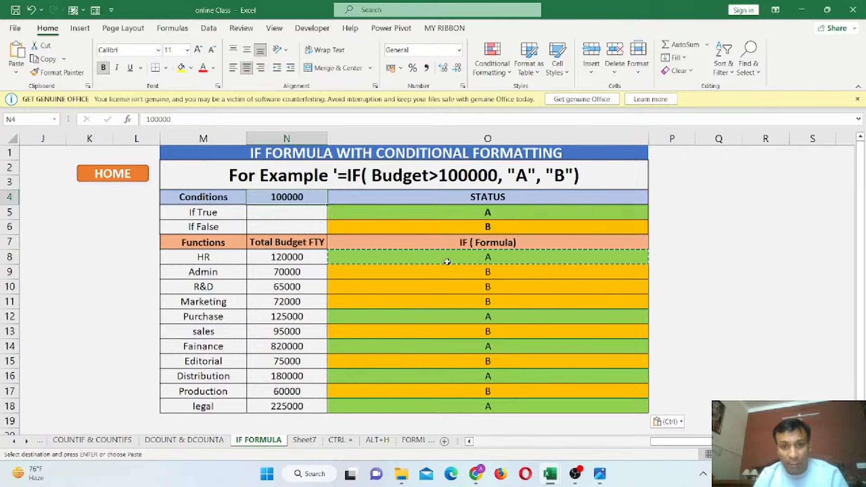
- Return to the summary sheet and open the Nested if topic listed as 12(B)
scroll(447, 261, "left", 5)
scroll(447, 262, "right", 4)
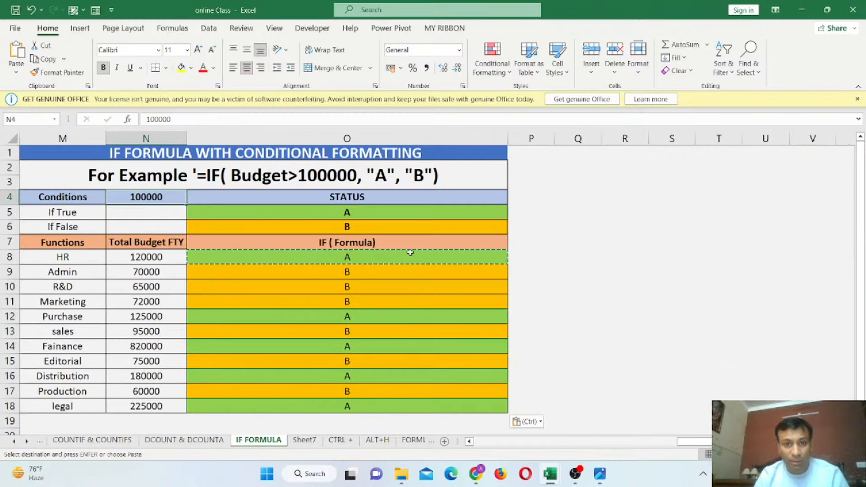
scroll(410, 252, "left", 2)
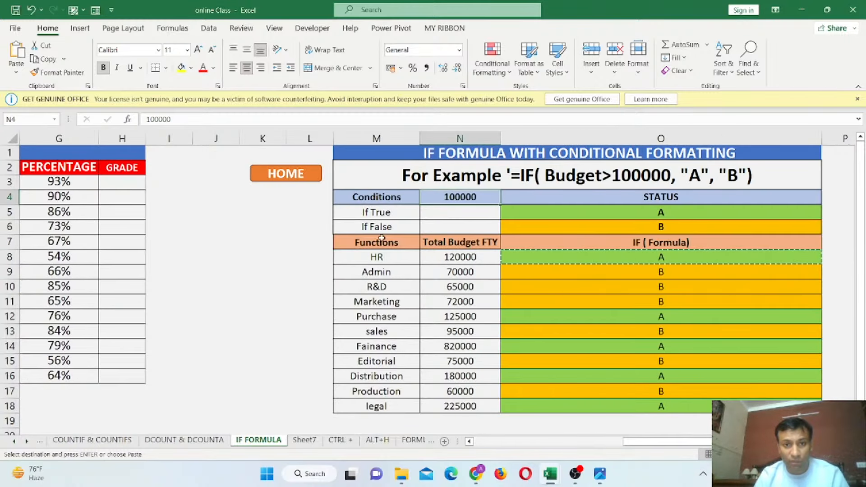
left_click(303, 179)
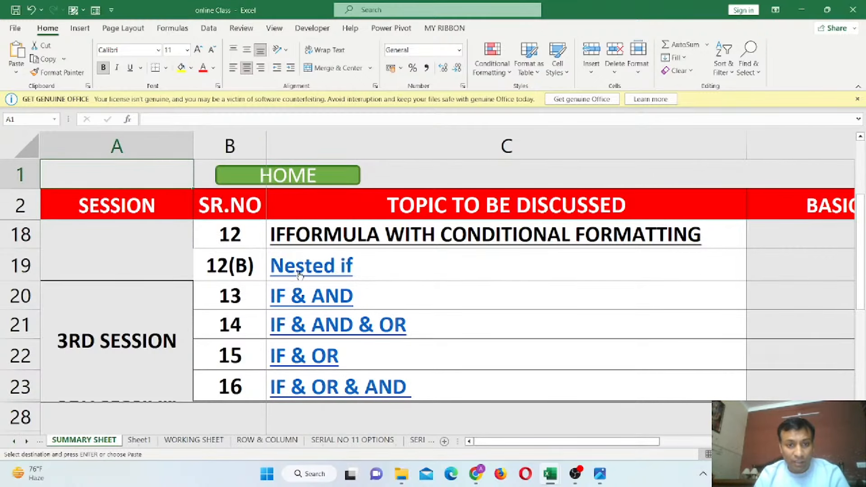
left_click(317, 271)
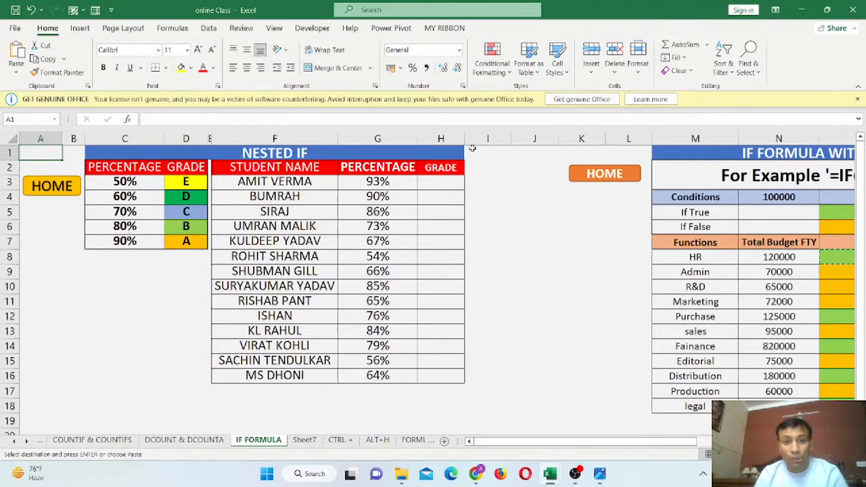
- Widen the GRADE column H of the nested IF table substantially and narrow column B slightly
left_click_drag(465, 138, 616, 138)
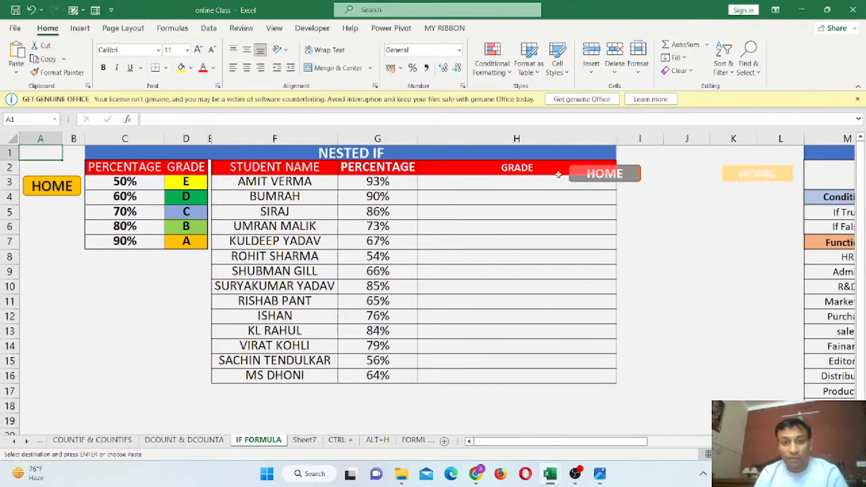
left_click_drag(85, 139, 80, 139)
left_click_drag(613, 141, 717, 141)
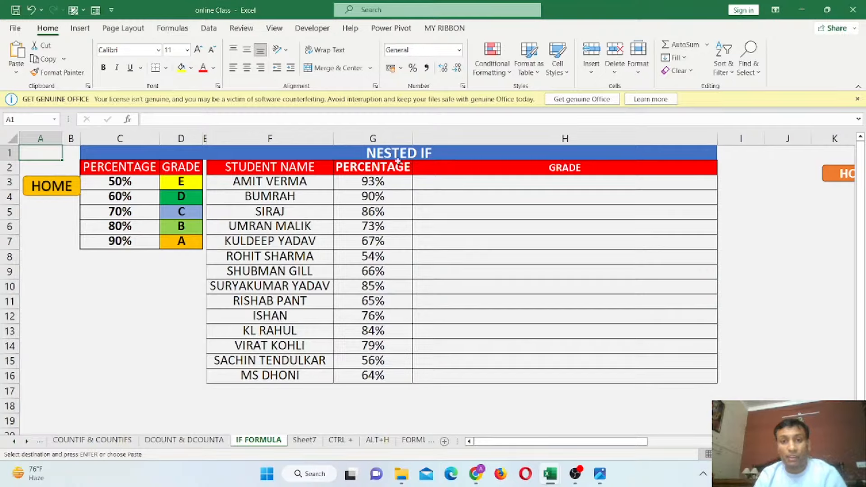
left_click(434, 182)
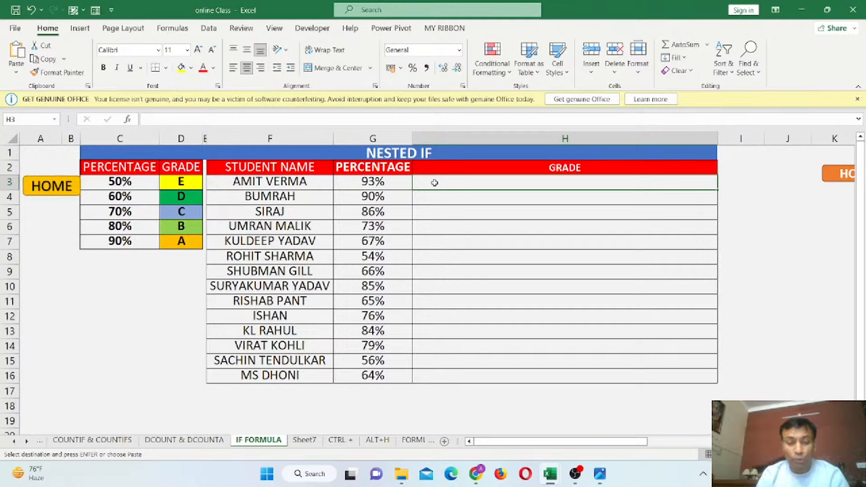
type("=IF")
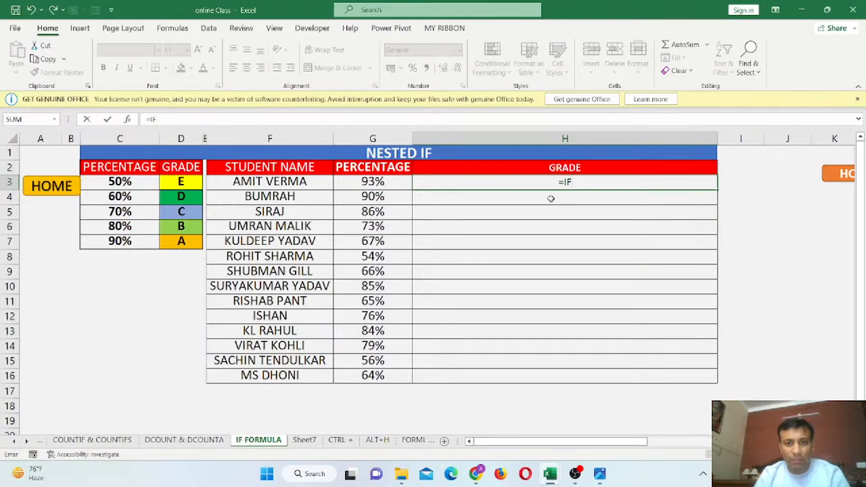
key("ctrl+Return")
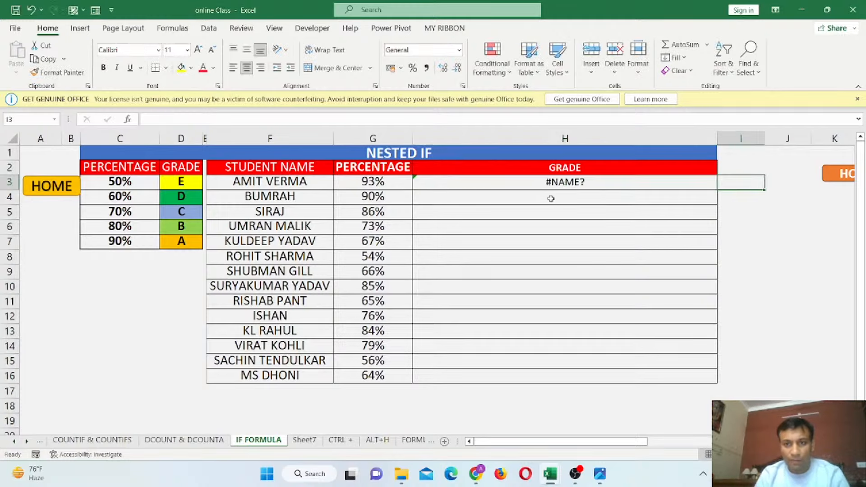
key("ctrl+z")
type("=IF(")
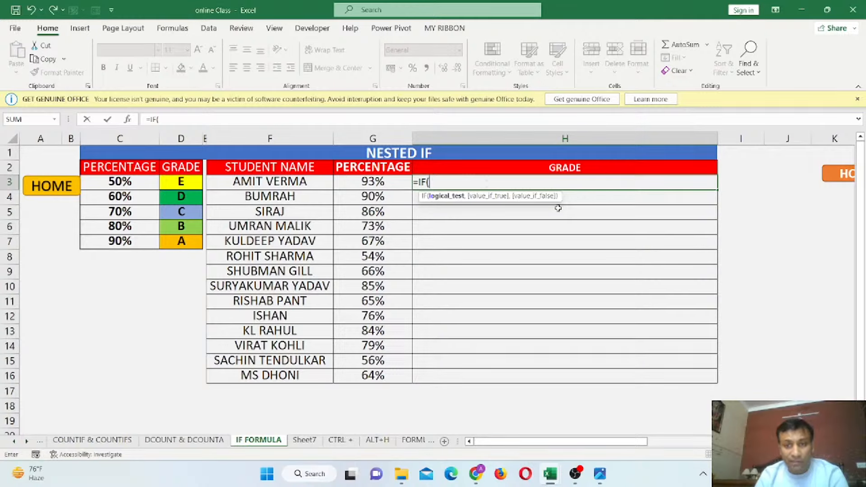
left_click(567, 227)
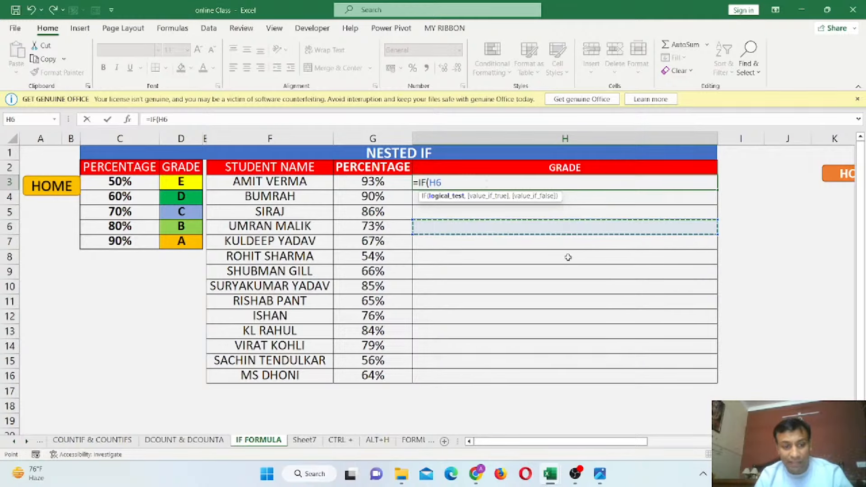
key("Return")
left_click_drag(576, 376, 545, 181)
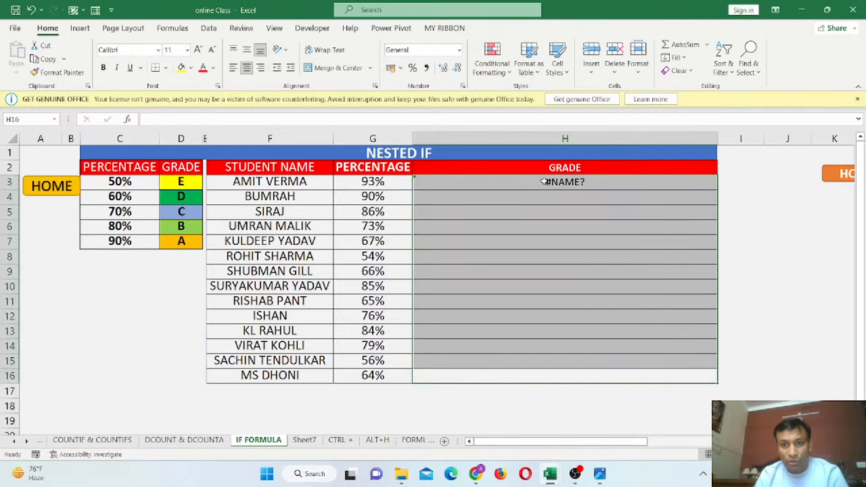
- Enter the formula =IF(G3>$C$7,"A","B") in H3 to grade the first student's percentage
left_click(544, 181)
type("=IF(")
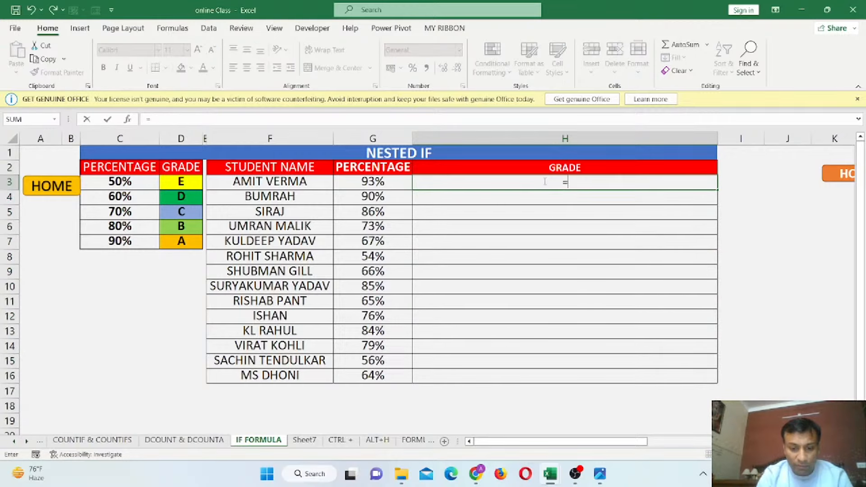
left_click(395, 184)
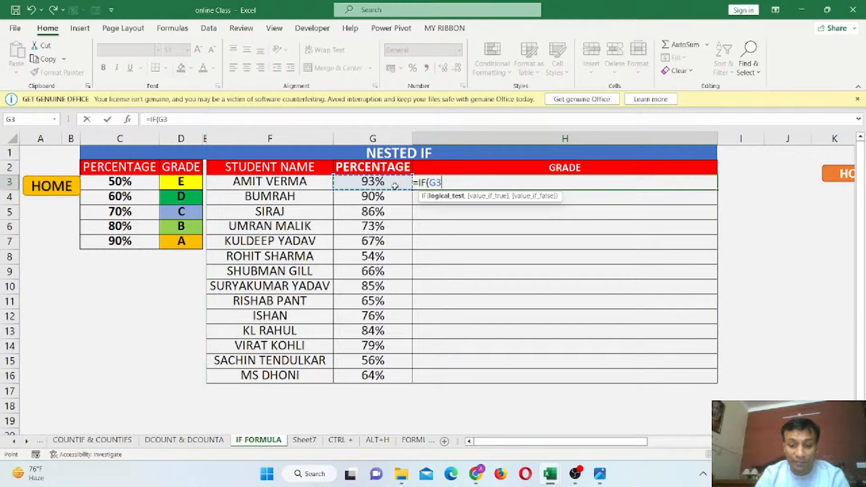
type(">")
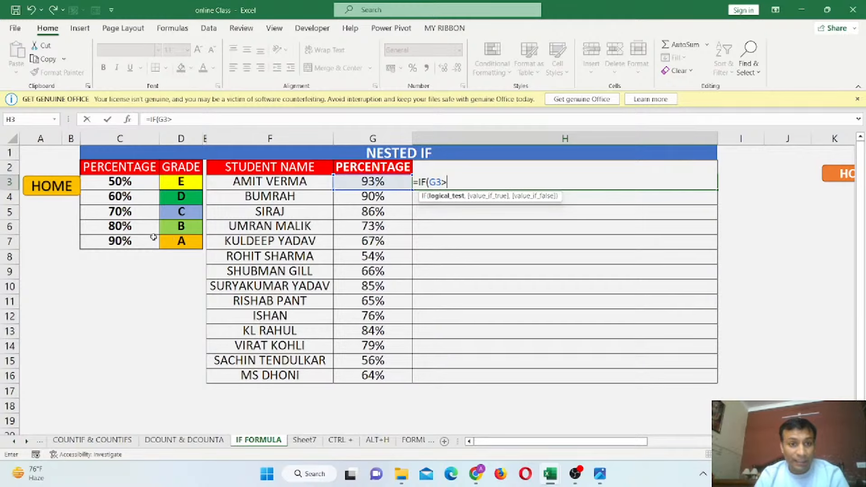
left_click(138, 239)
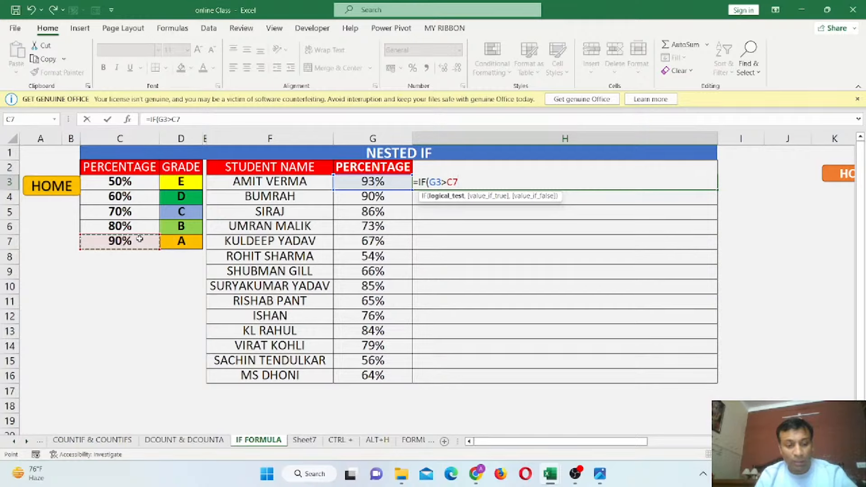
key("F4")
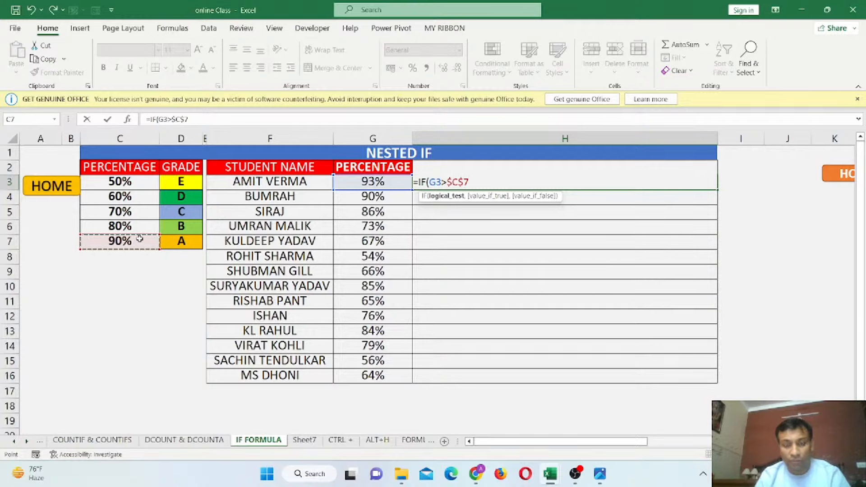
type(",")
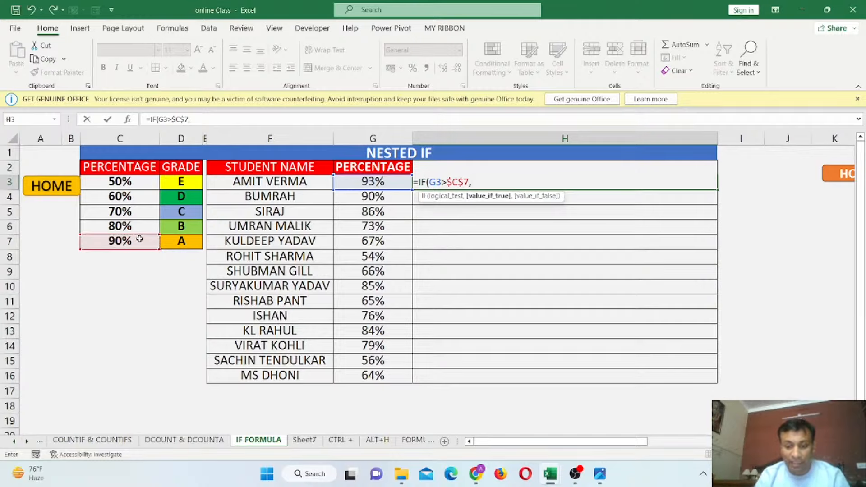
type("\"A\",")
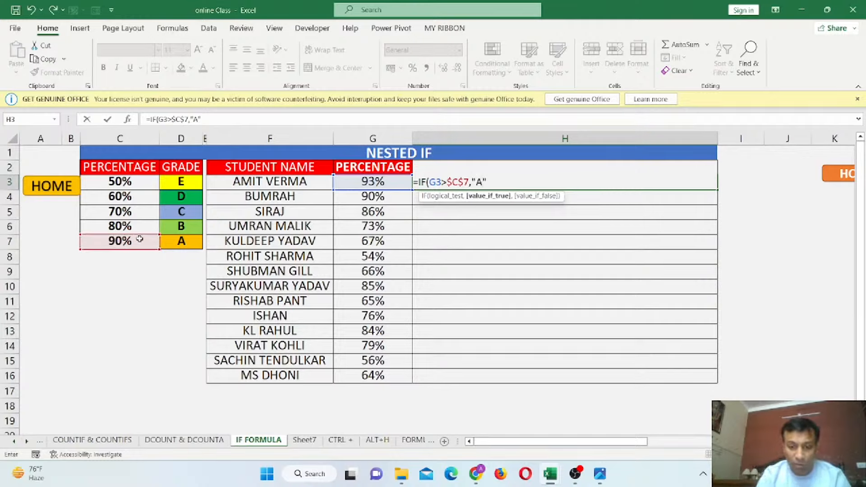
type("\"")
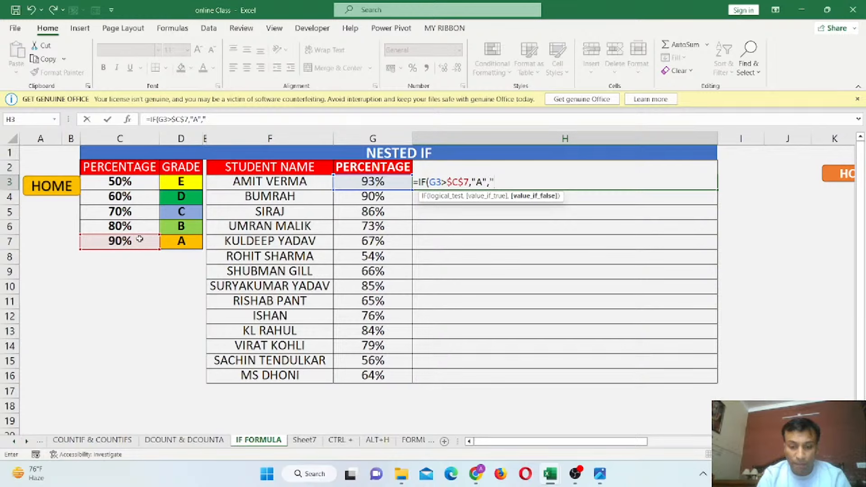
type("B\")")
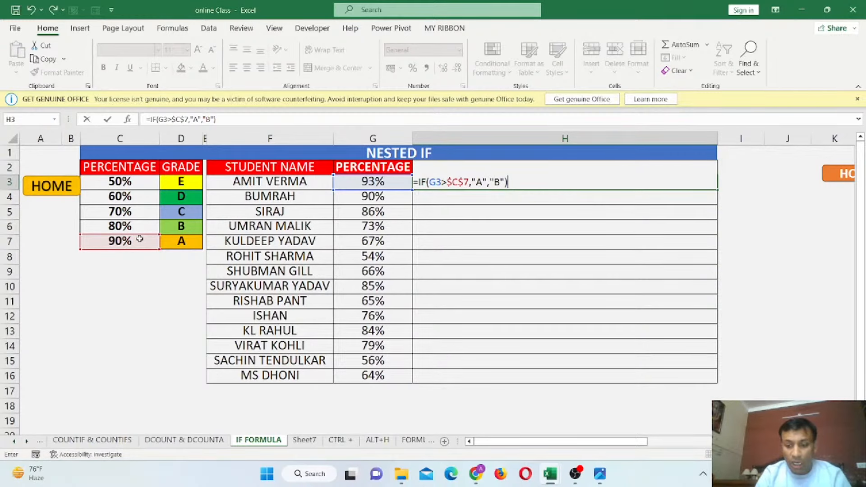
key("Return")
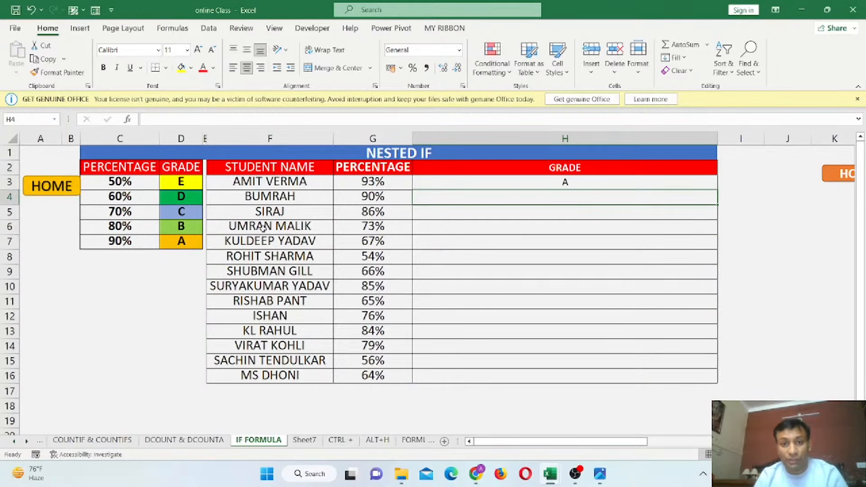
- Copy the IF formula from H3 down the GRADE column through H16
left_click(548, 184)
key("ctrl+c")
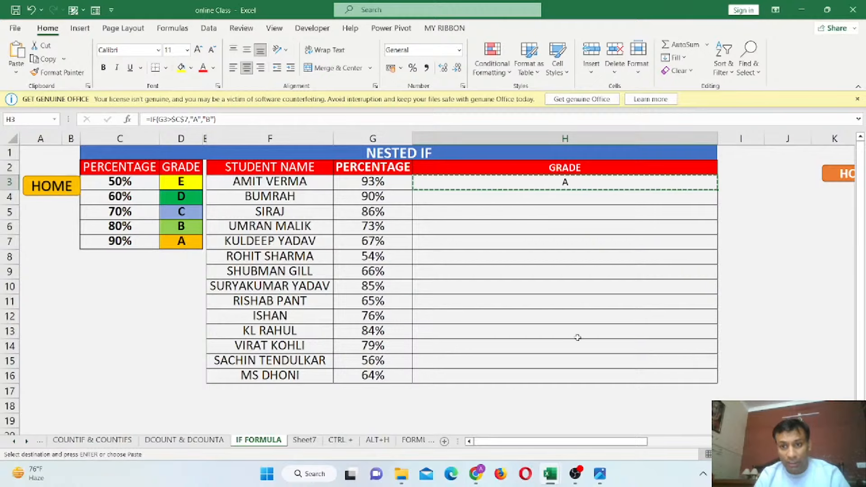
left_click(576, 372, "shift")
key("ctrl+v")
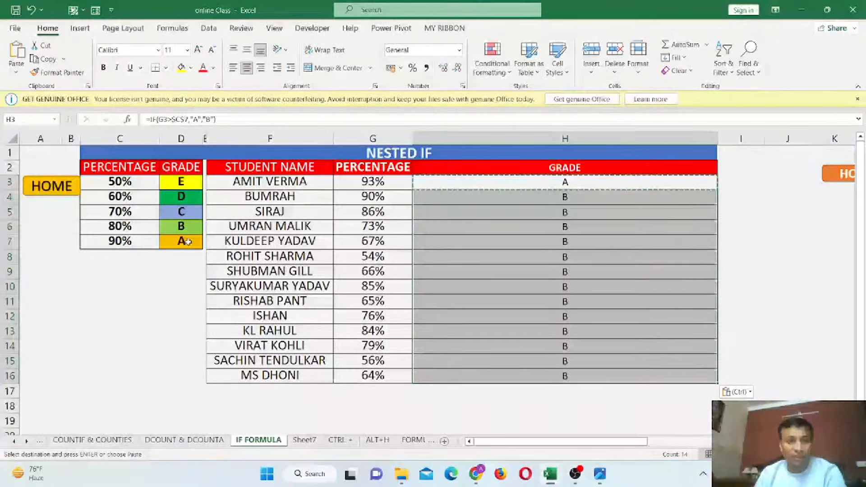
key("Escape")
- Fill the first student's percentage and grade cells, G3:H3, with a light orange theme colour
left_click(546, 182)
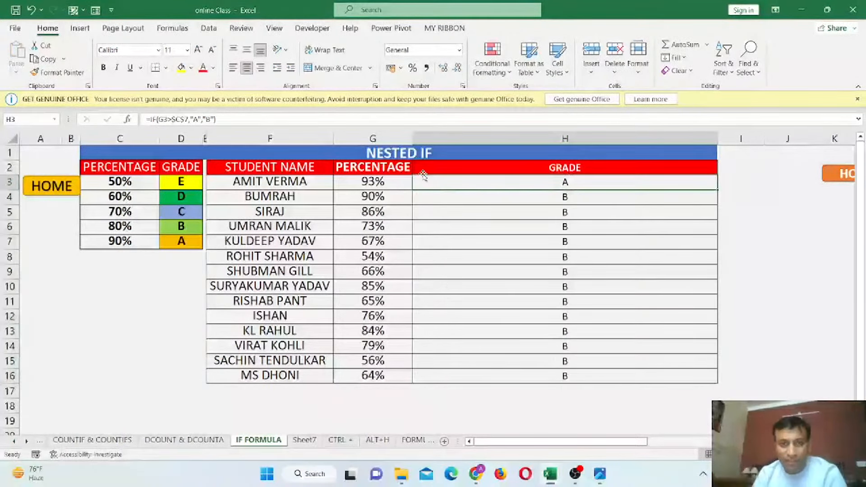
left_click(383, 181)
left_click_drag(383, 182, 451, 182)
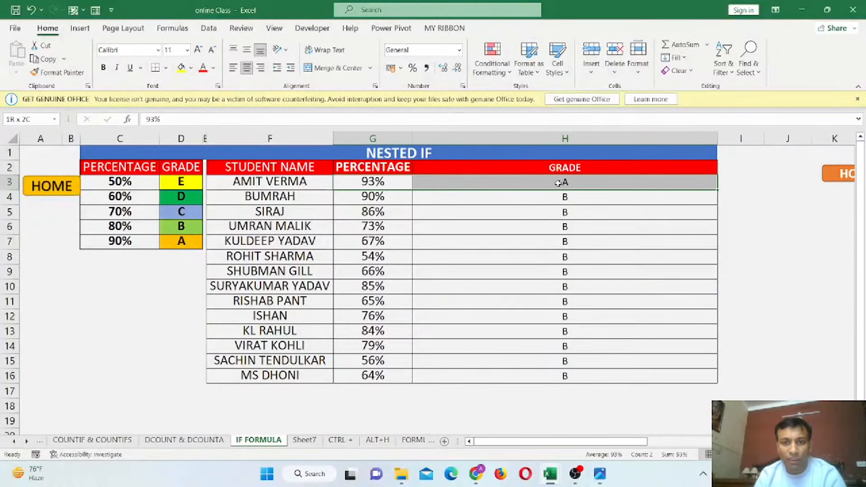
left_click(192, 68)
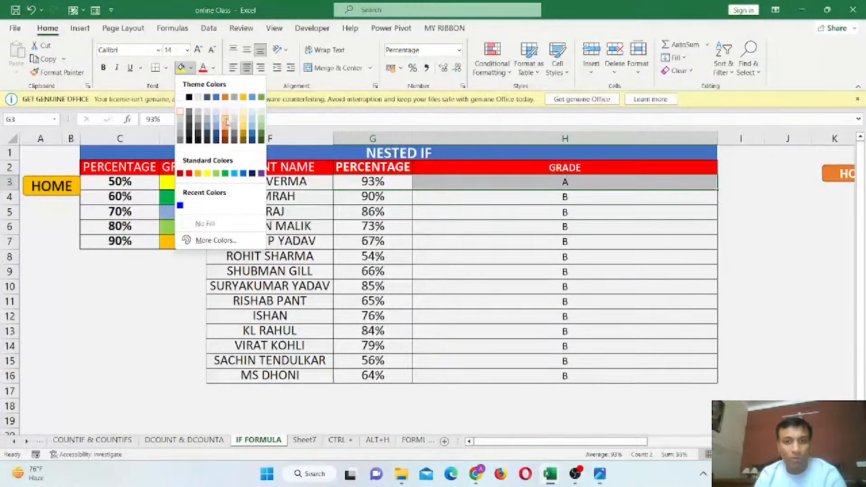
left_click(225, 114)
- Change the comparison in H3 to greater than or equal, making the formula =IF(G3>=$C$7,"A","B")
left_click(562, 183)
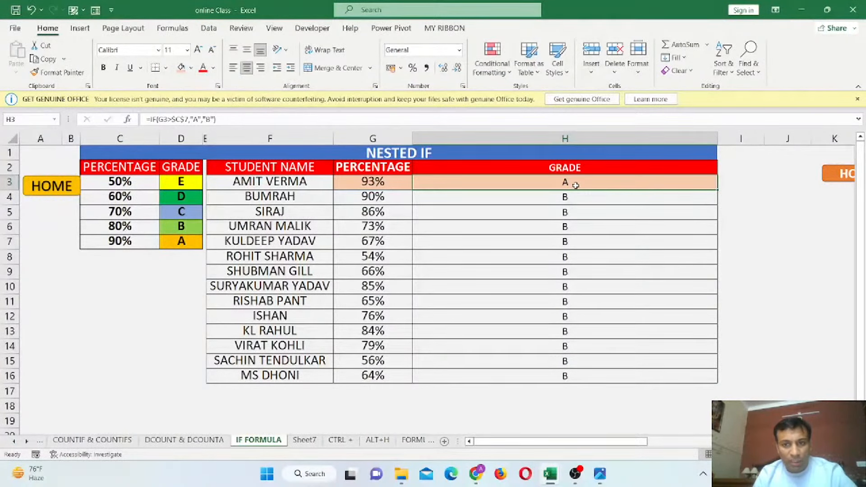
double_click(576, 185)
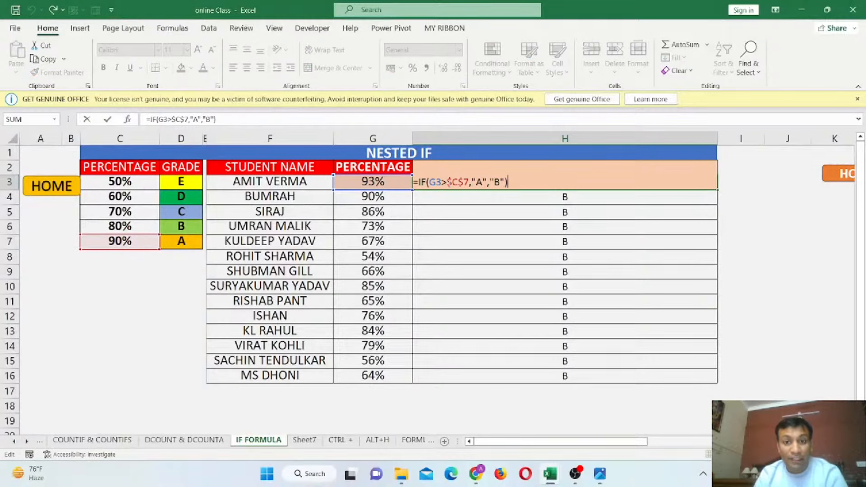
left_click(449, 183)
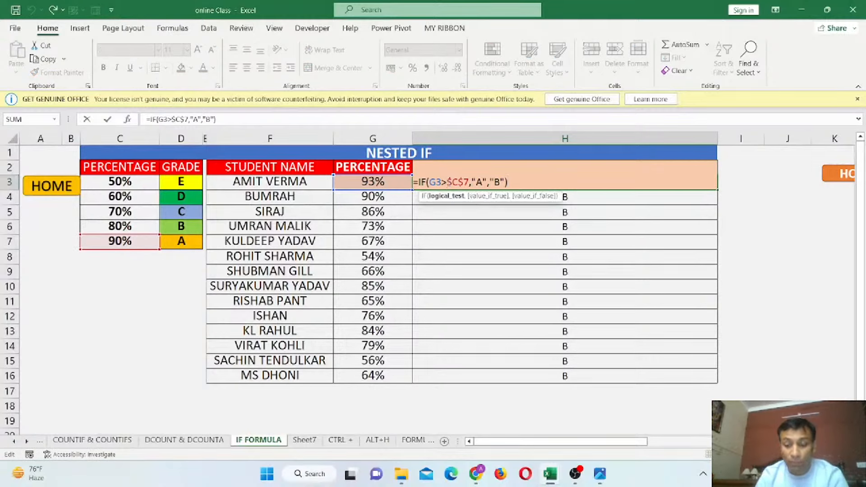
type("=")
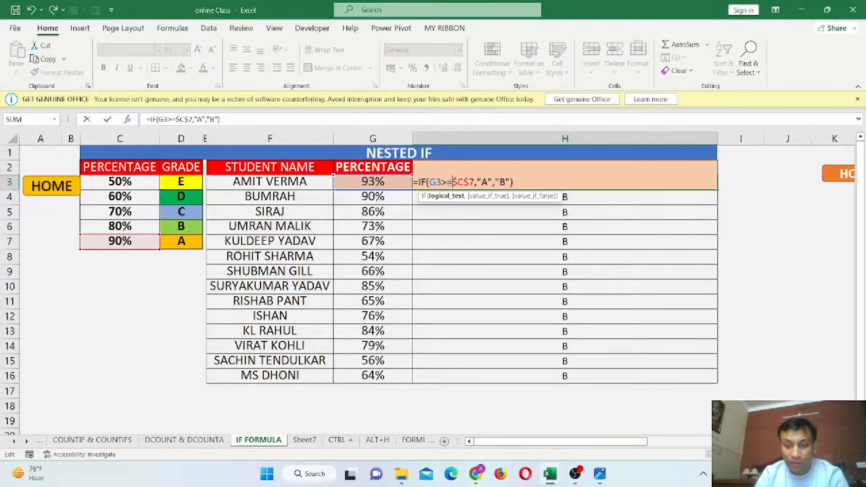
key("Return")
- Copy the corrected >= formula from H3 down through H16 and check the first two students' percentages against their grades
left_click(448, 182)
key("ctrl+c")
key("ctrl+shift+Down")
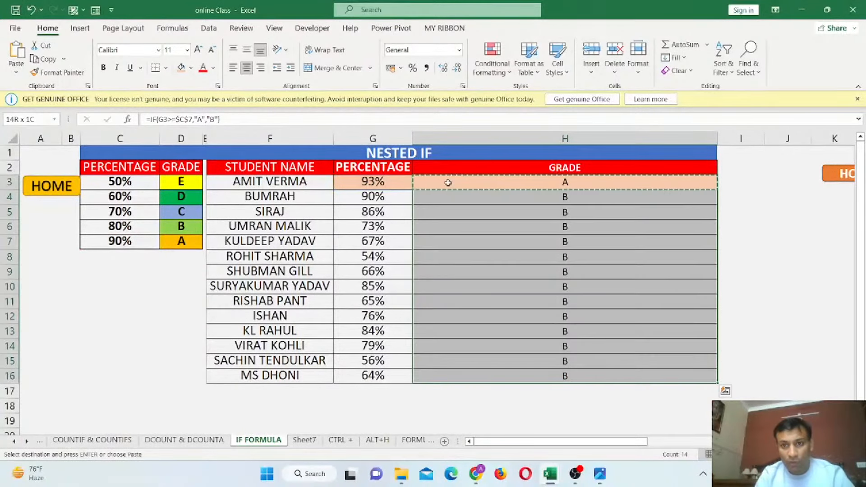
key("ctrl+v")
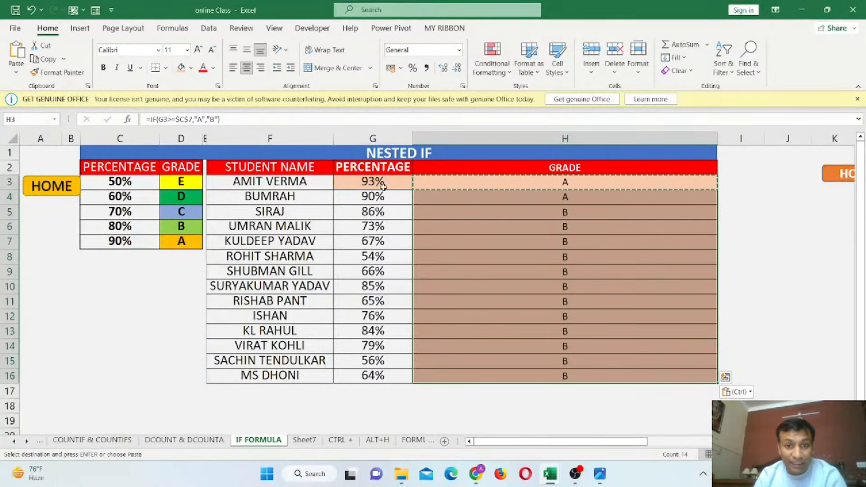
left_click_drag(384, 186, 516, 193)
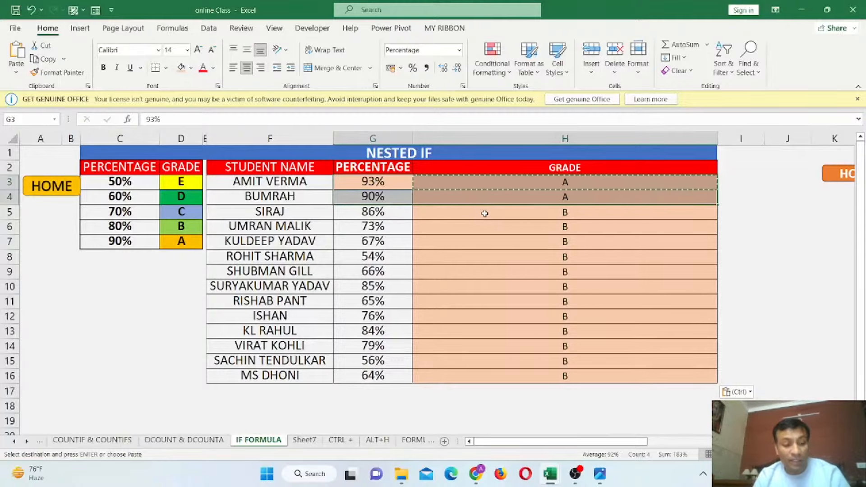
key("Escape")
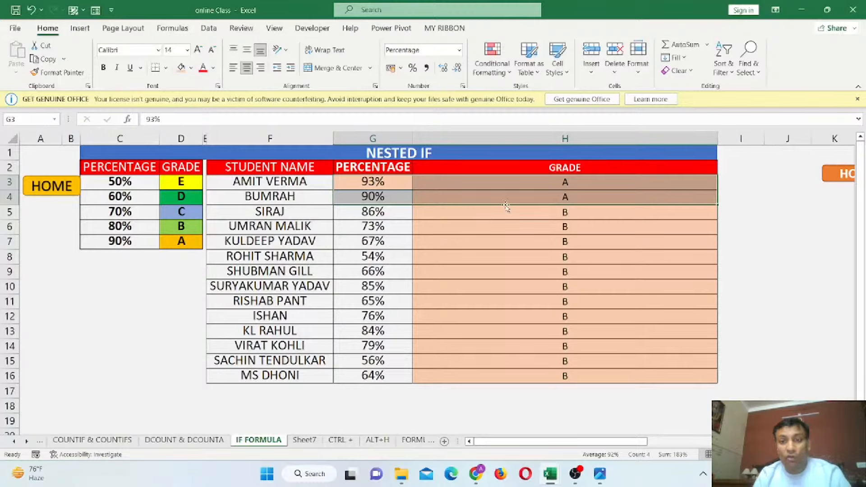
- Remove the "B" false result and closing parenthesis from H3's formula, keeping =IF(G3>=$C$7,"A", ready for another condition
double_click(570, 183)
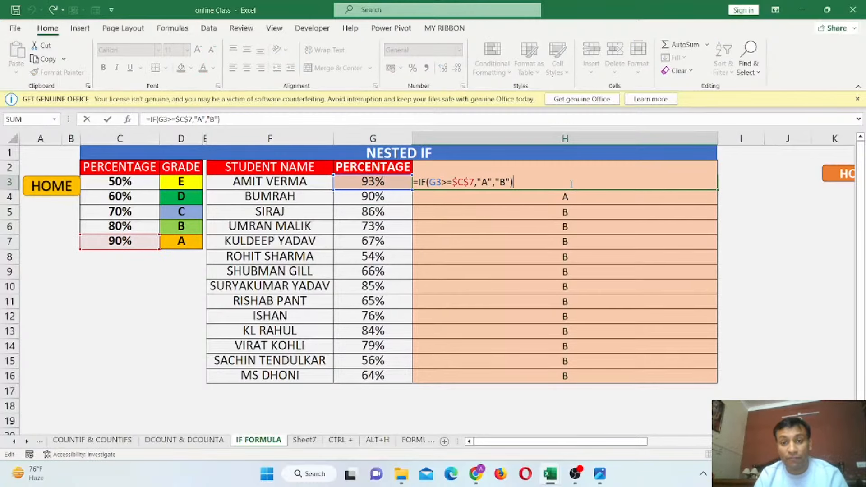
key("BackSpace")
key("BackSpace")
key("BackSpace")
key("BackSpace")
key("BackSpace")
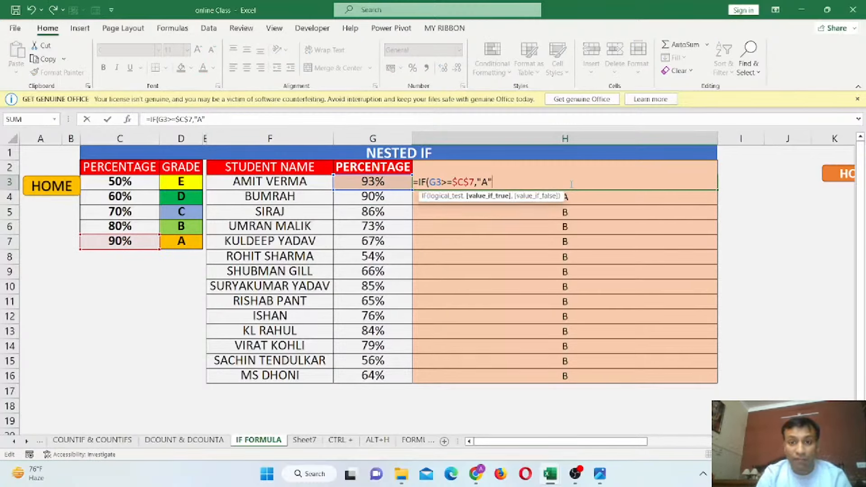
type(",")
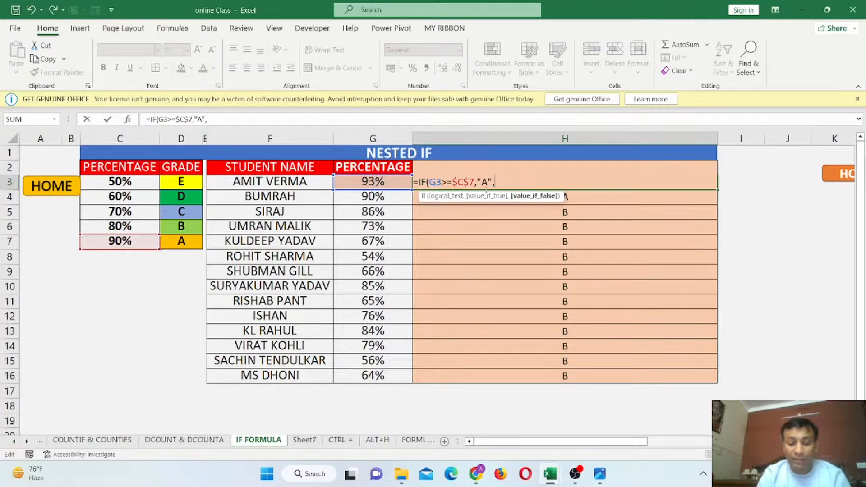
- Nest a second IF in H3 that tests G3>=$C$6 with an absolute threshold reference and returns "B"
type("IF")
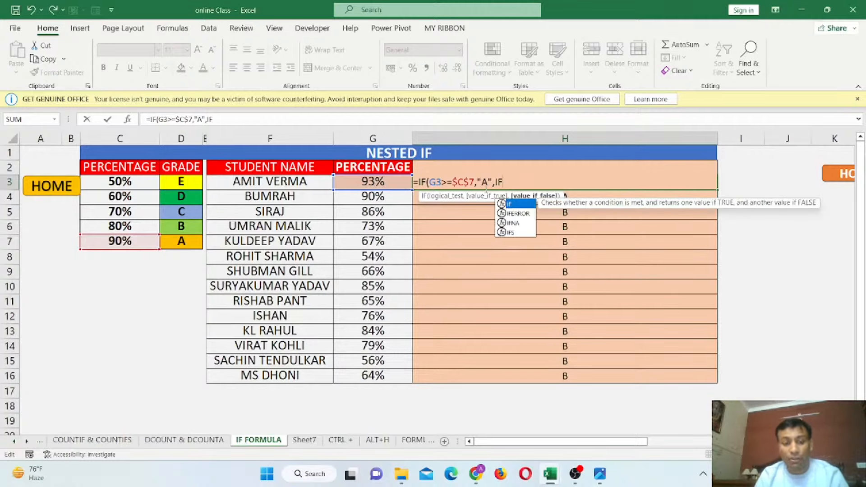
type("(")
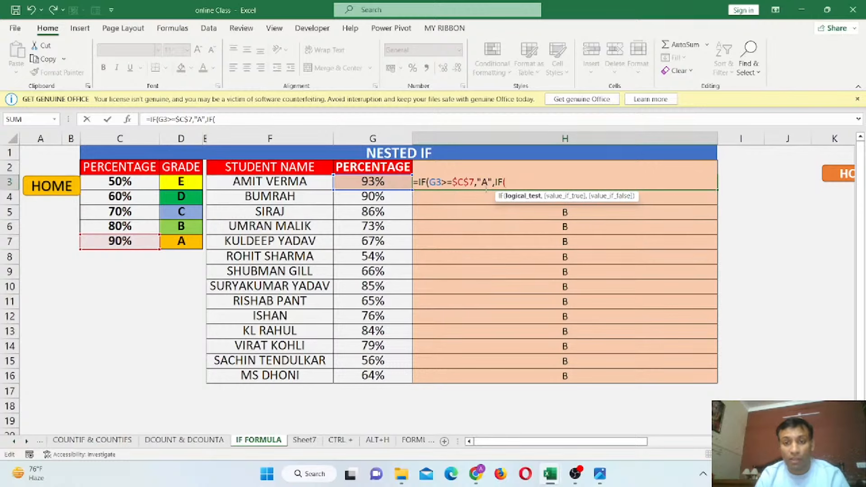
left_click(370, 183)
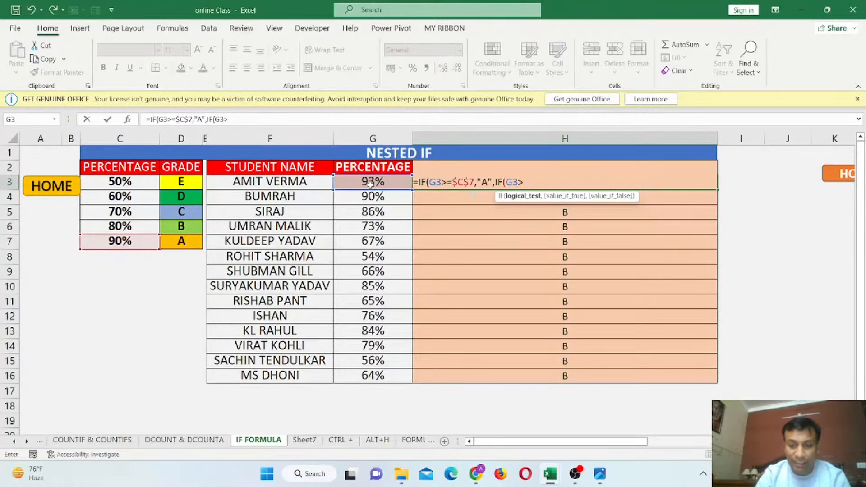
type(">=")
left_click(123, 226)
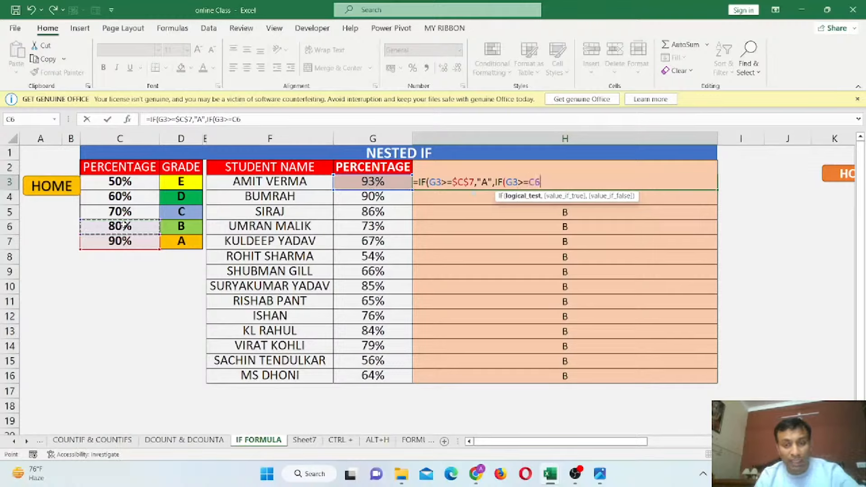
key("F4")
type(",")
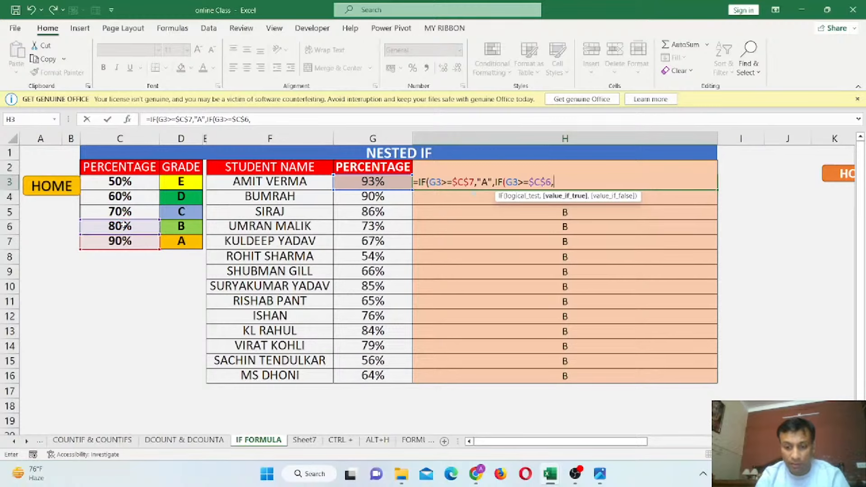
type("\"B\"")
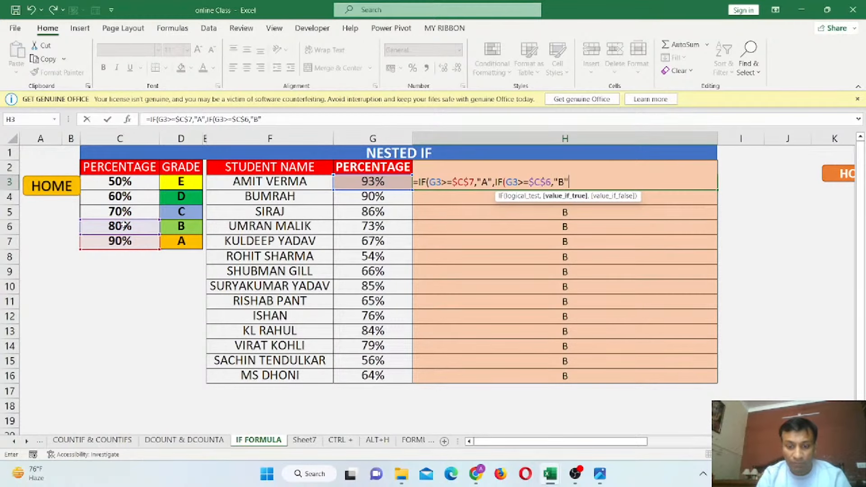
type(",")
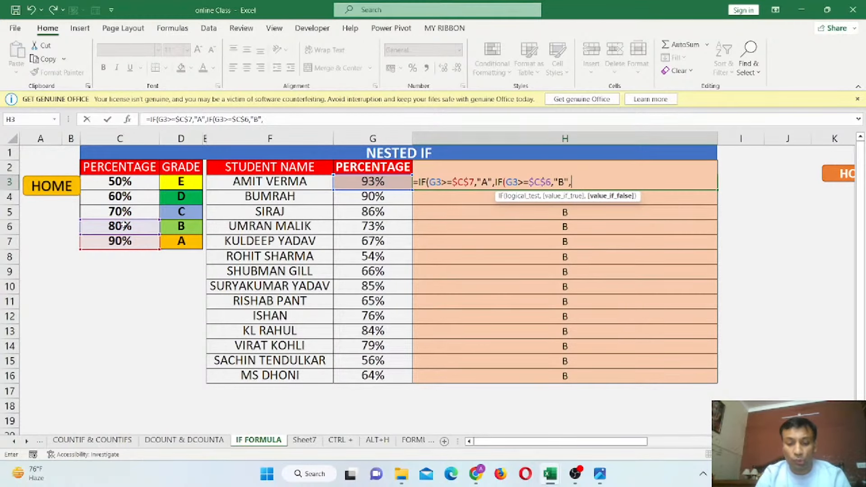
- Nest a third IF in H3's formula with the condition G3>=$C$5, locking the threshold reference
type("IF(")
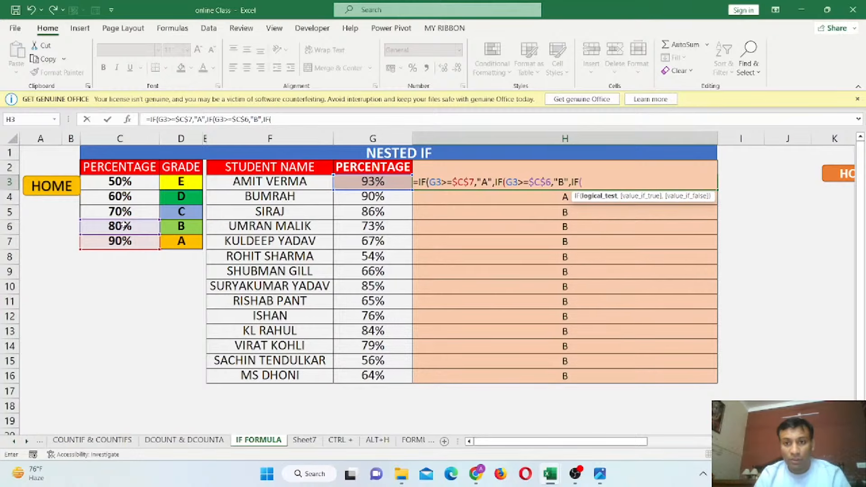
left_click(364, 181)
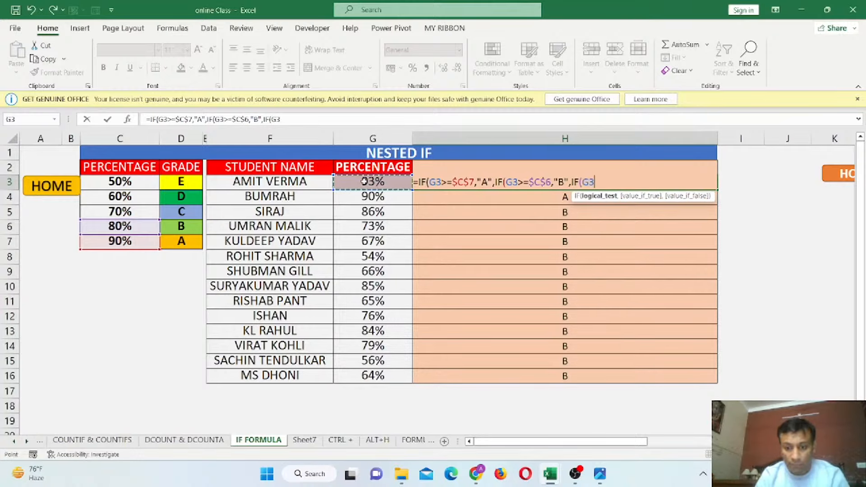
type(">=")
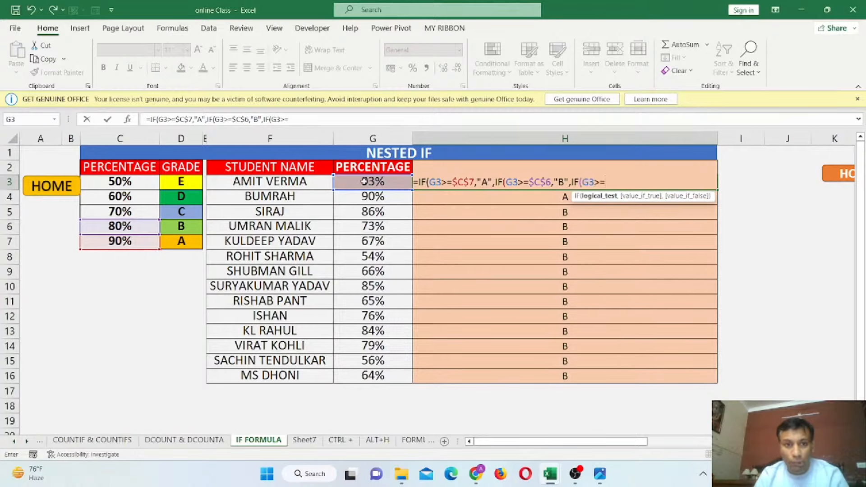
left_click(118, 212)
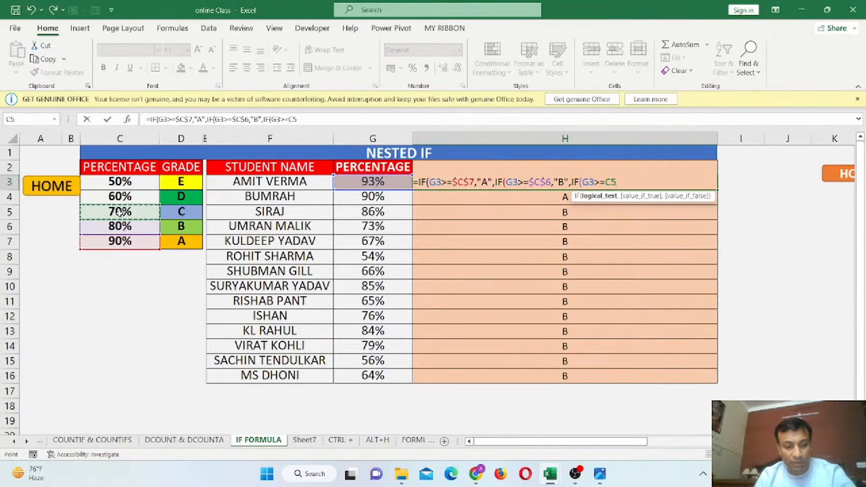
key("F4")
type(",")
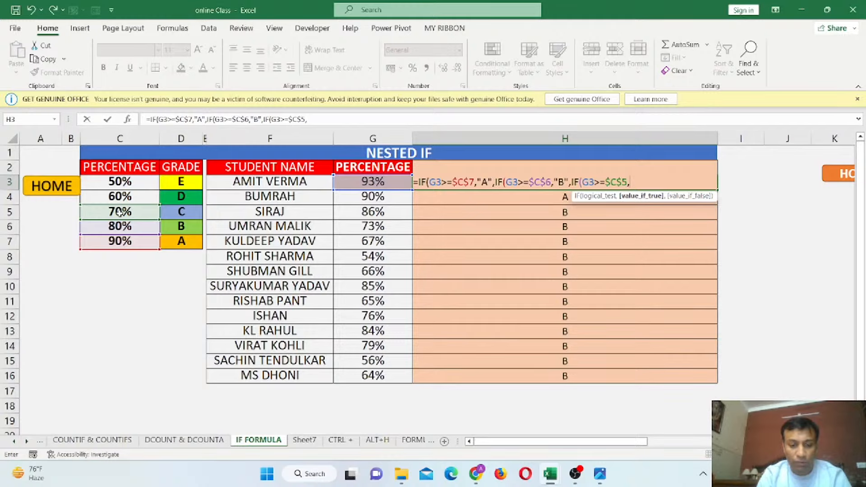
- Nest a fourth IF directly after the $C$5 condition, testing G3>=$C$4 and returning "D" if true or "E" otherwise
type("IF")
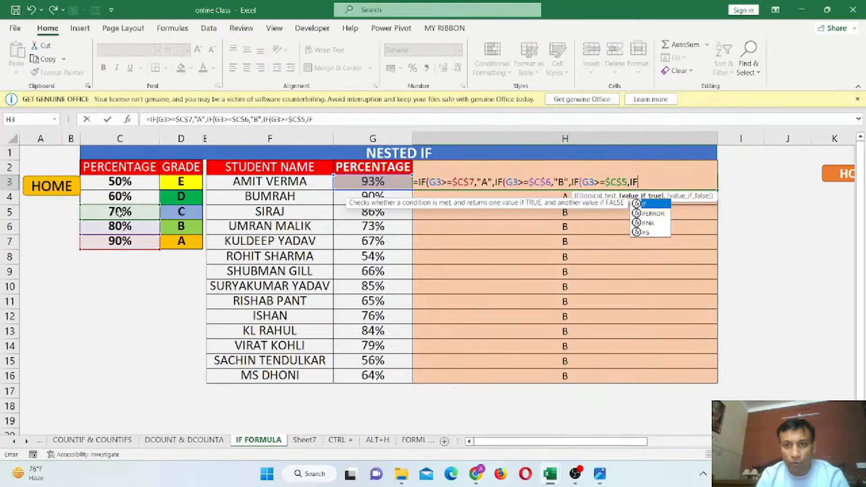
type("(")
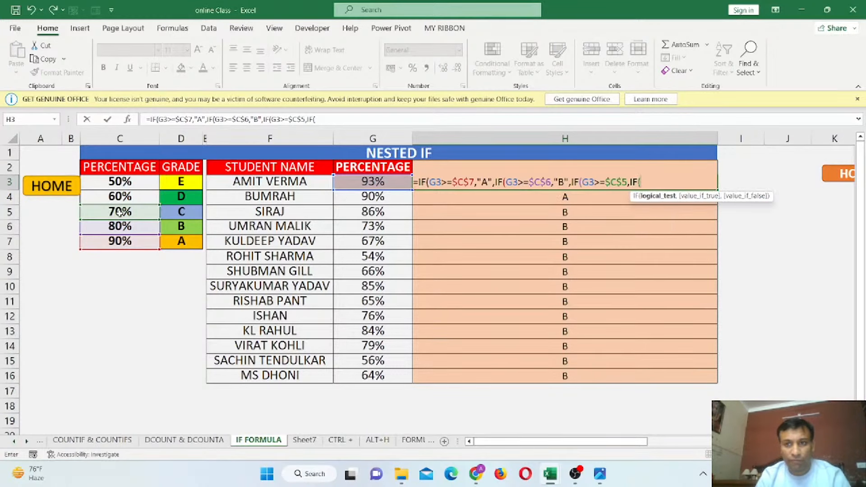
left_click(358, 181)
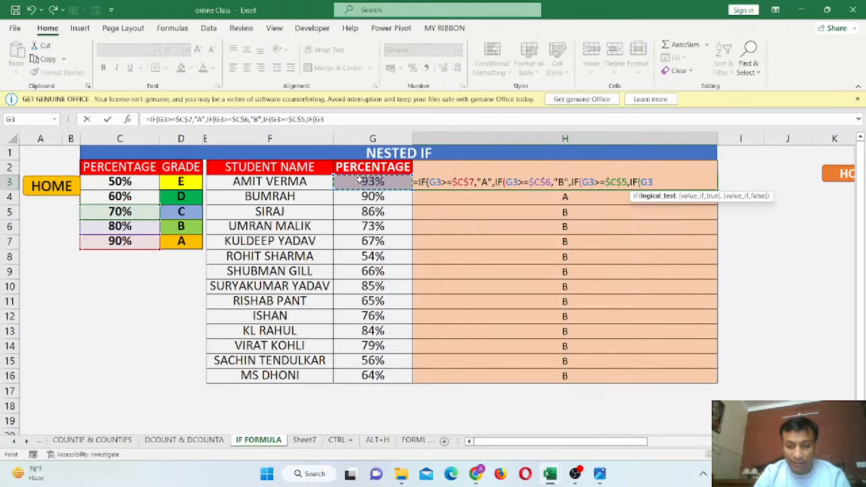
type(">=")
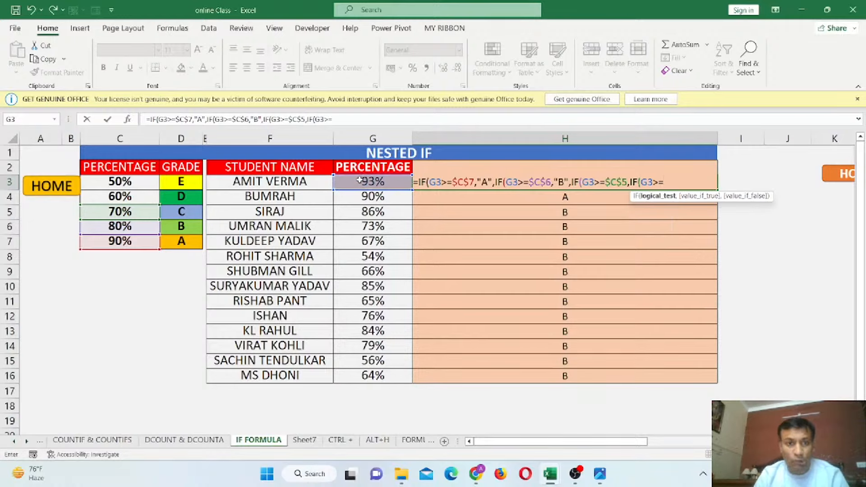
left_click(146, 197)
key("F4")
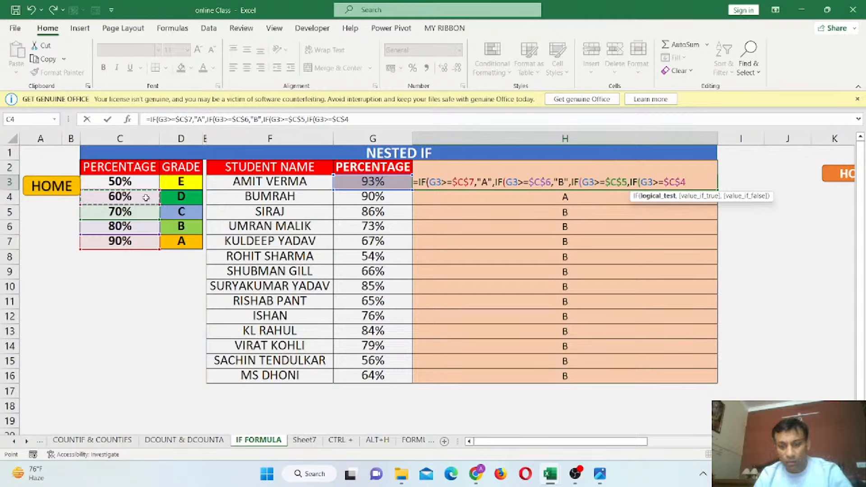
type(",")
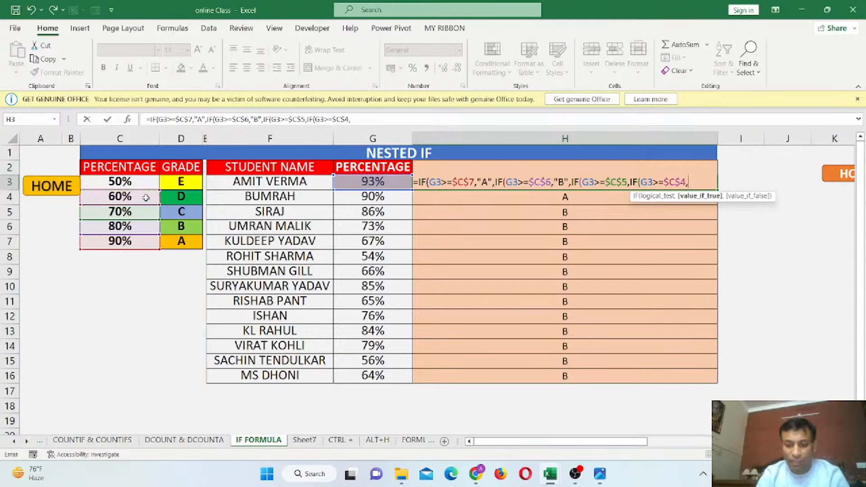
type("\"D")
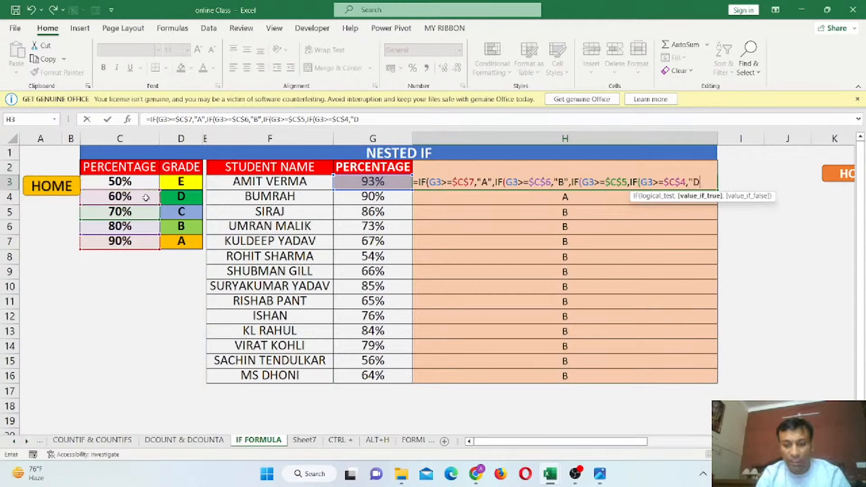
type("\",\"E")
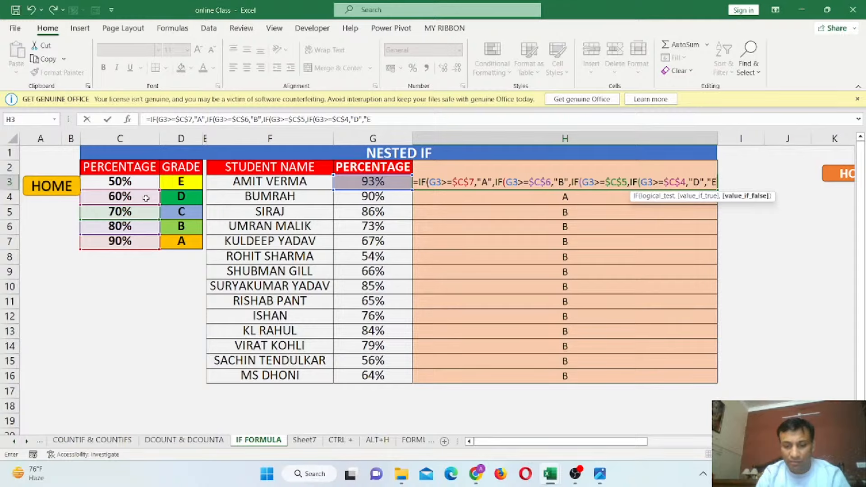
type("\")")
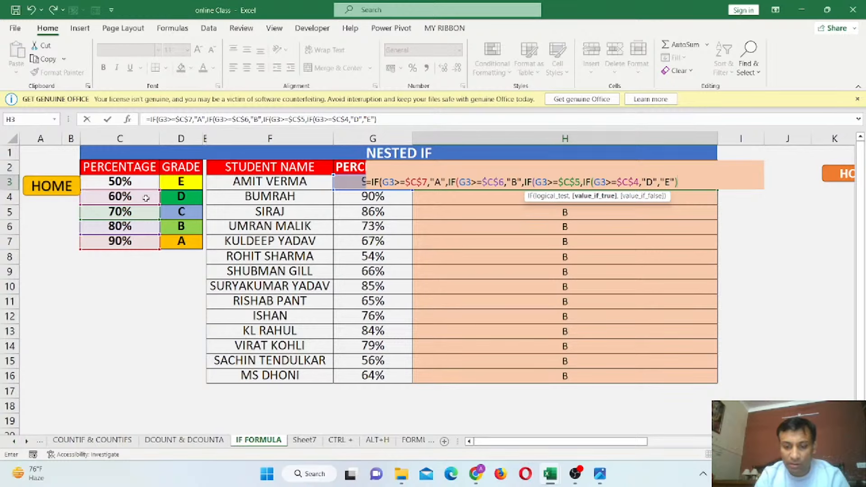
- Close the three remaining IF functions with parentheses and enter the nested formula in H3
type(")")
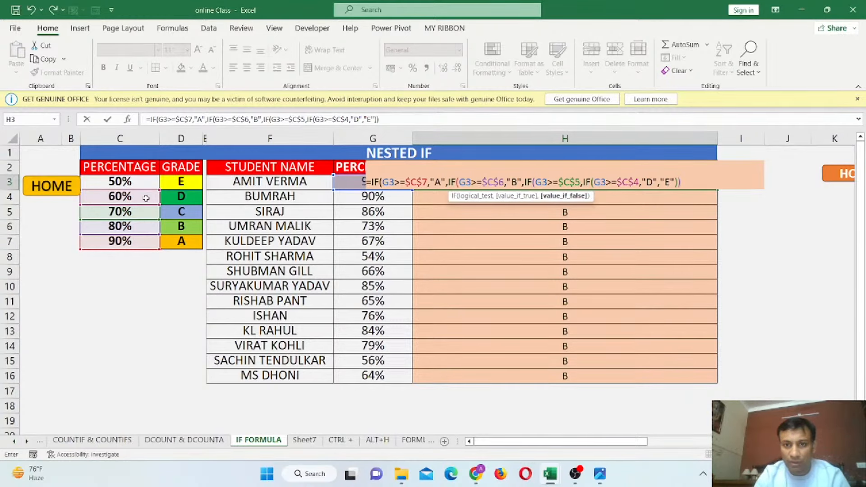
type(")")
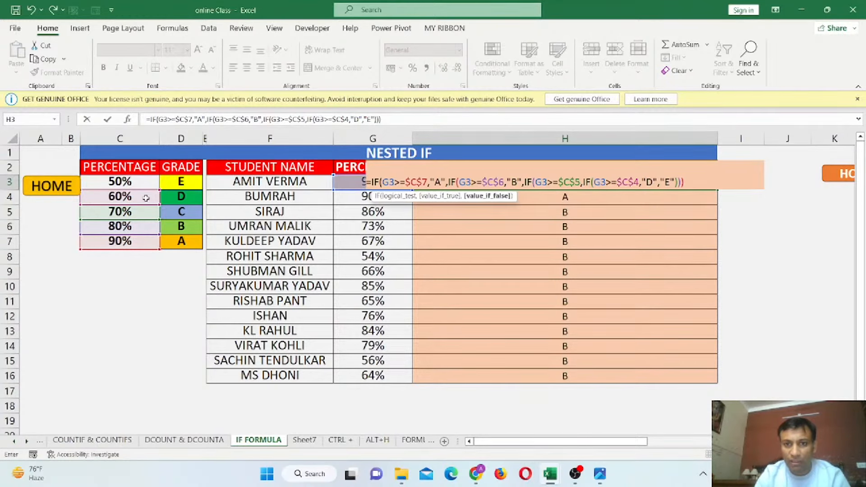
type(")")
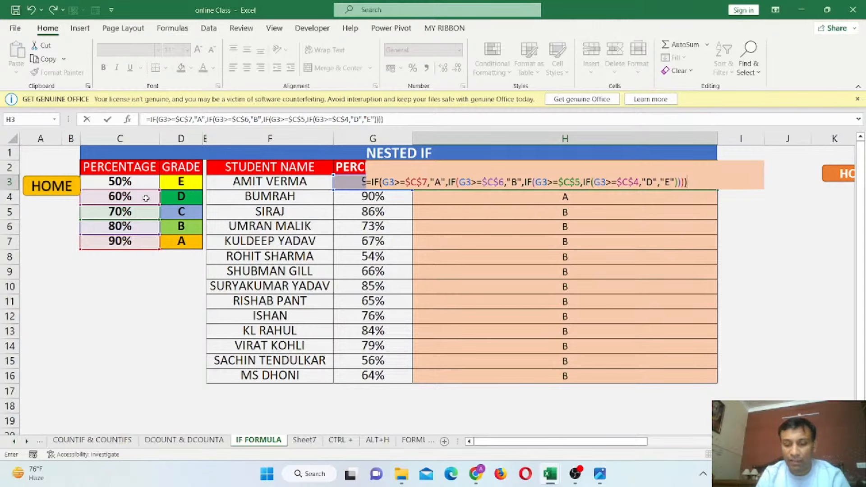
key("Return")
- Copy the nested IF formula from H3 down through H16 and check the first two students' percentages against their grades
key("Up")
key("ctrl+c")
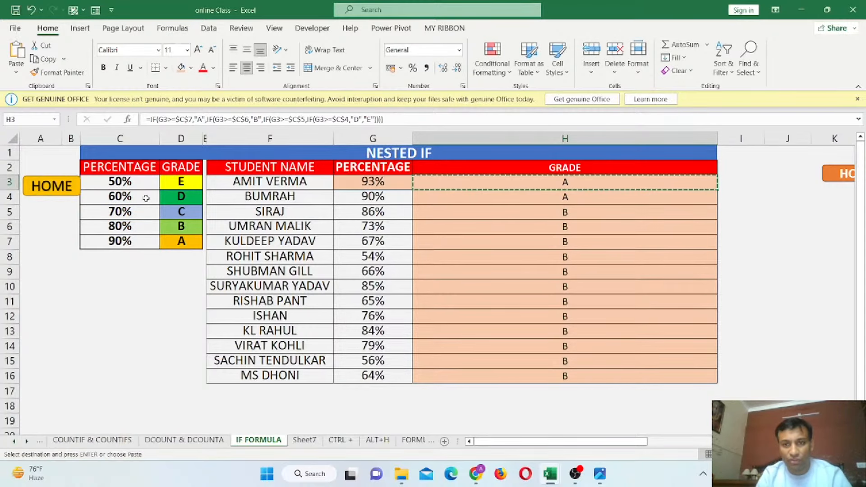
key("ctrl+shift+Down")
key("ctrl+v")
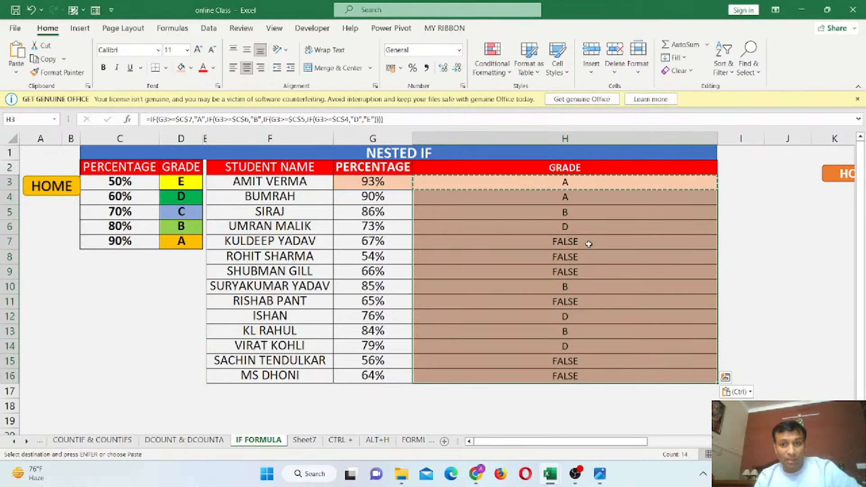
left_click_drag(400, 187, 580, 202)
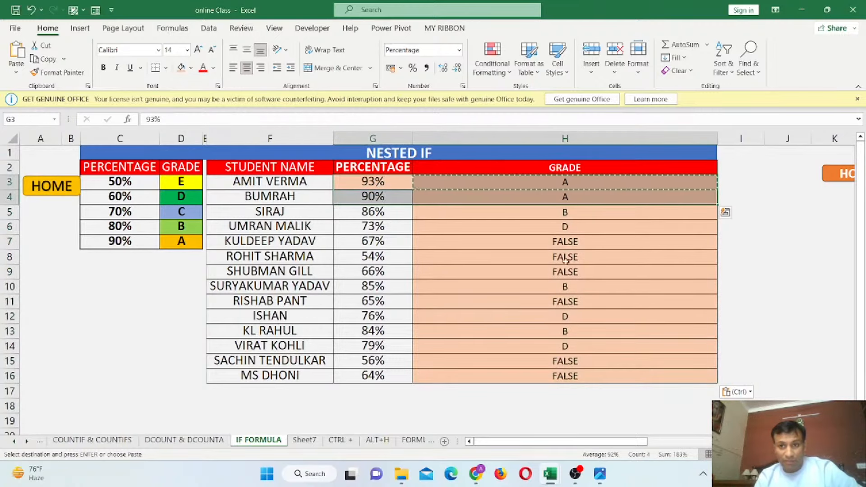
- Insert "C" as the value-if-true of the G3>=$C$5 condition in H3's nested IF formula
left_click(565, 182)
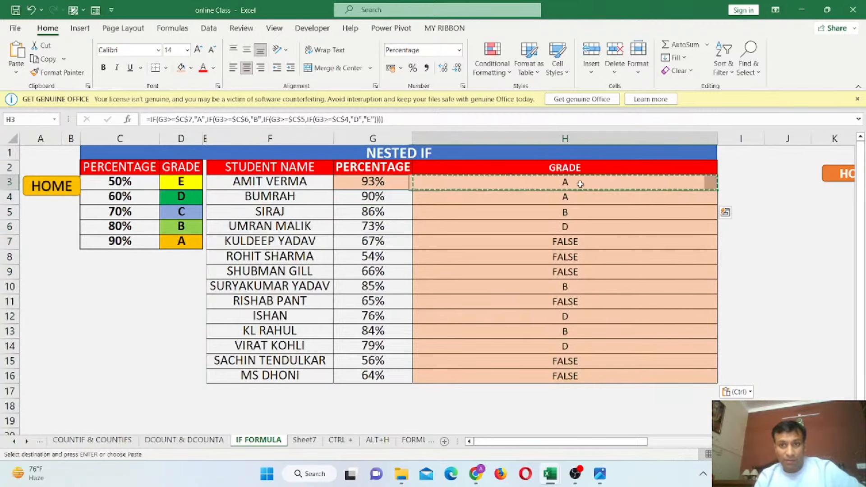
key("F2")
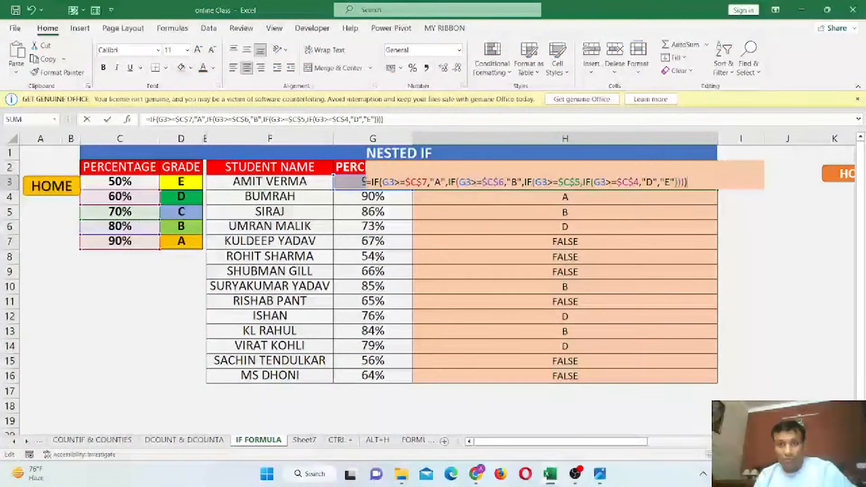
left_click(596, 182)
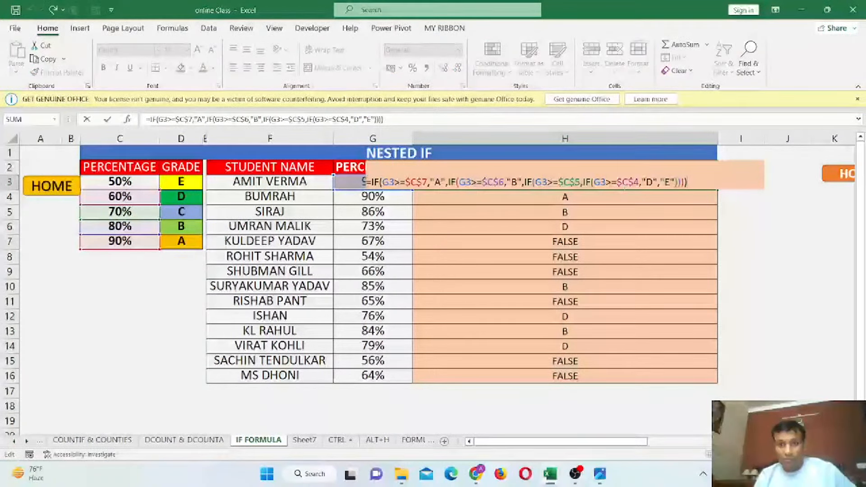
key("End")
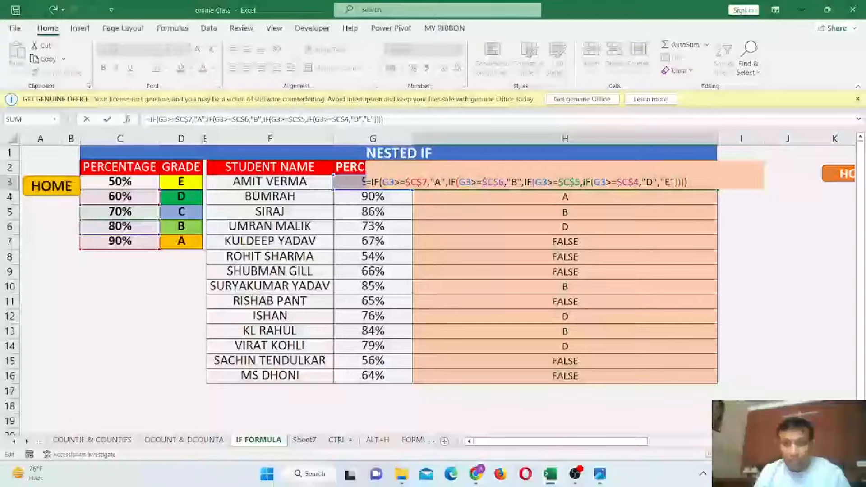
left_click(587, 182)
type("\"C")
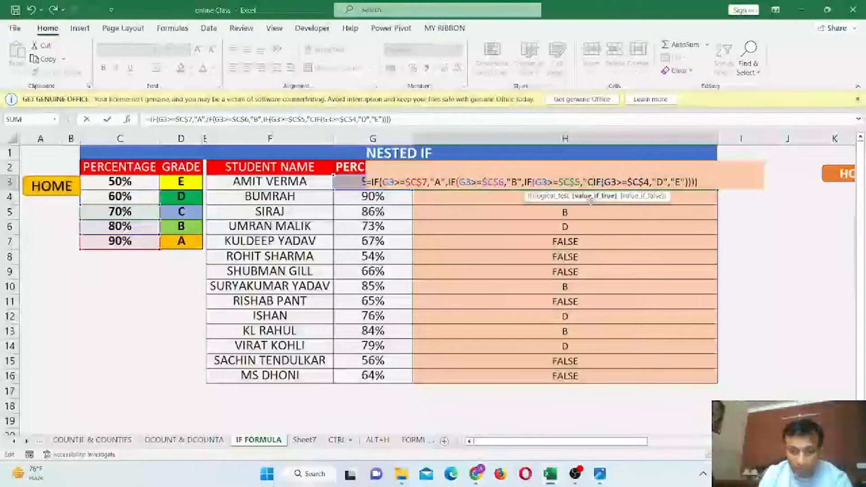
type("\",")
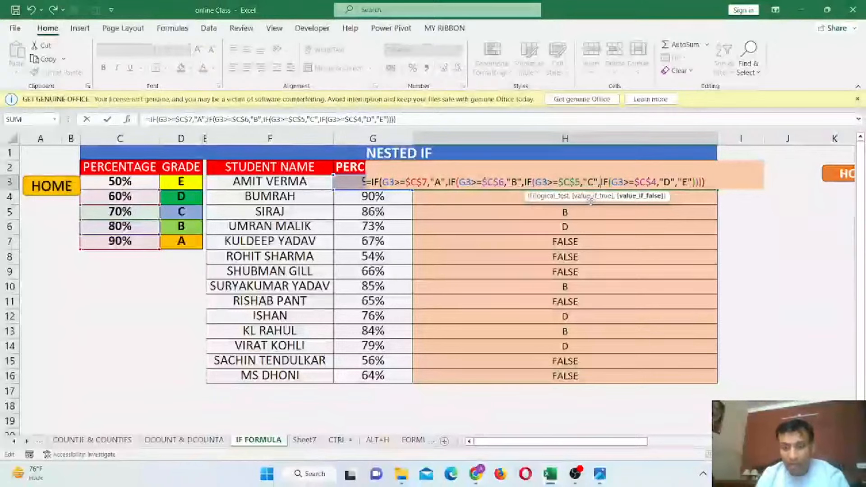
key("ctrl+Return")
- Copy the corrected nested IF formula from H3 down through H16
key("ctrl+c")
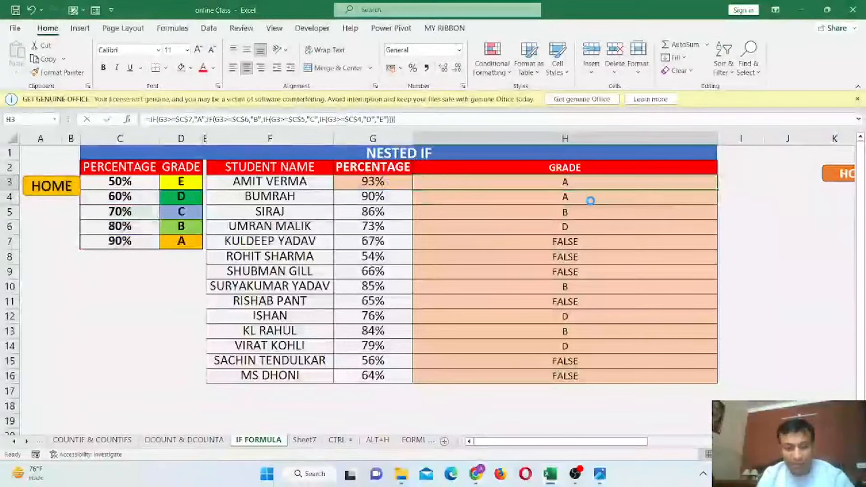
key("ctrl+shift+Down")
key("ctrl+v")
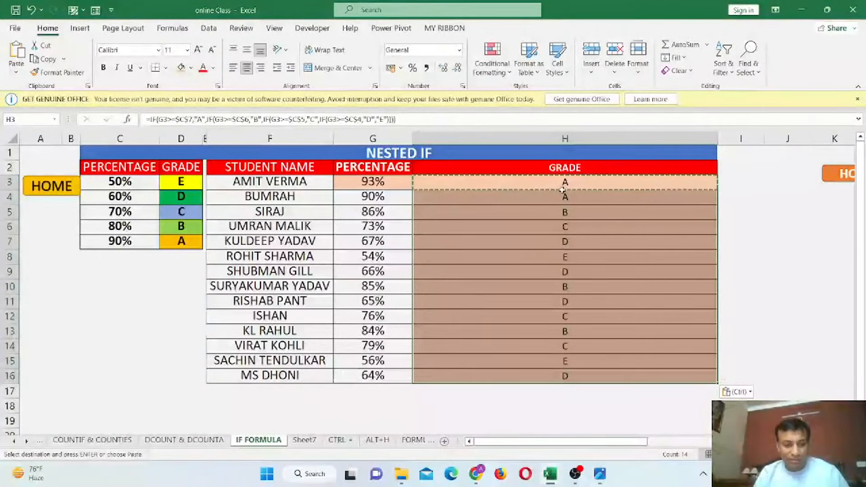
- Fill the percentage and grade cells of the A students, G3:H4, with the key table's orange
left_click(361, 212)
left_click_drag(346, 184, 556, 194)
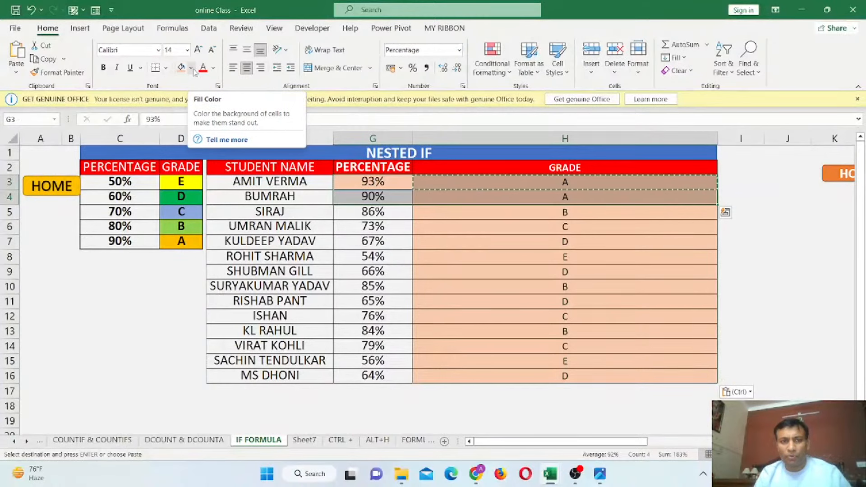
left_click(193, 69)
left_click(197, 142)
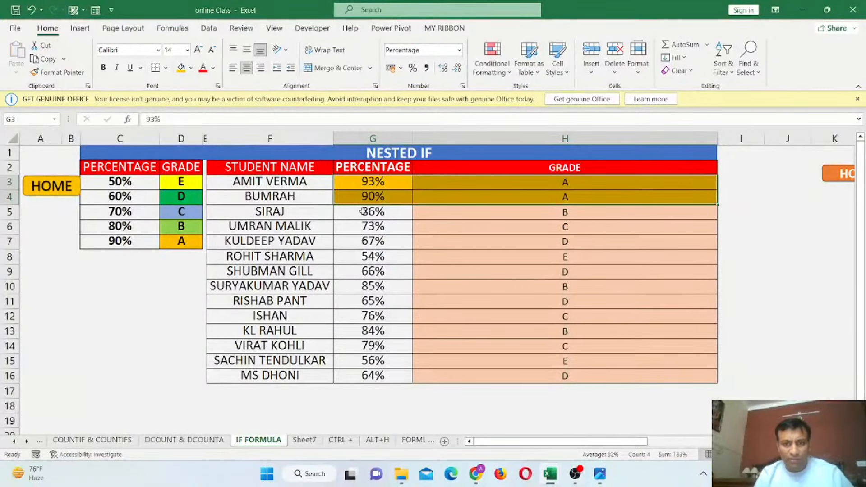
- Fill the percentage and grade cells of the B students in rows 5, 10 and 13 with light green
left_click_drag(364, 212, 581, 213)
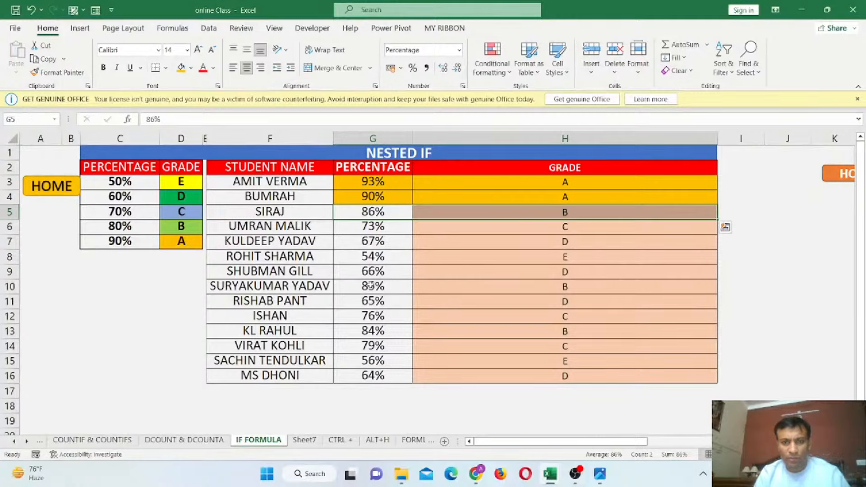
left_click_drag(370, 287, 597, 288)
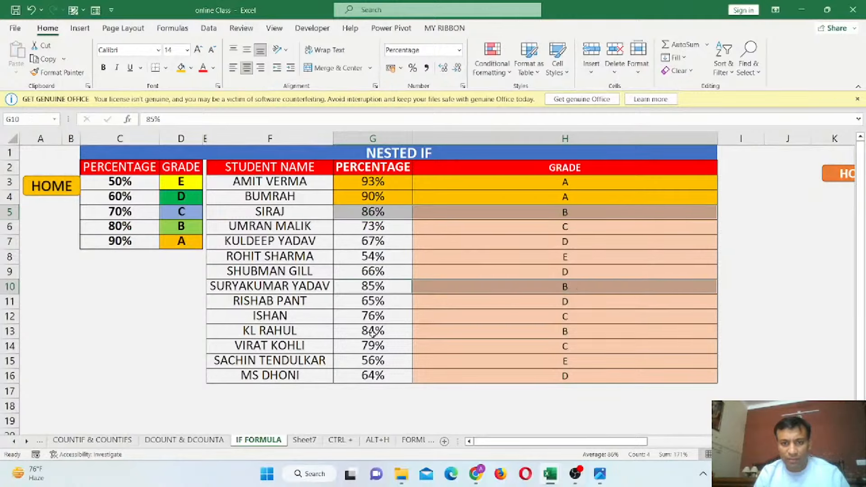
left_click_drag(374, 334, 574, 333)
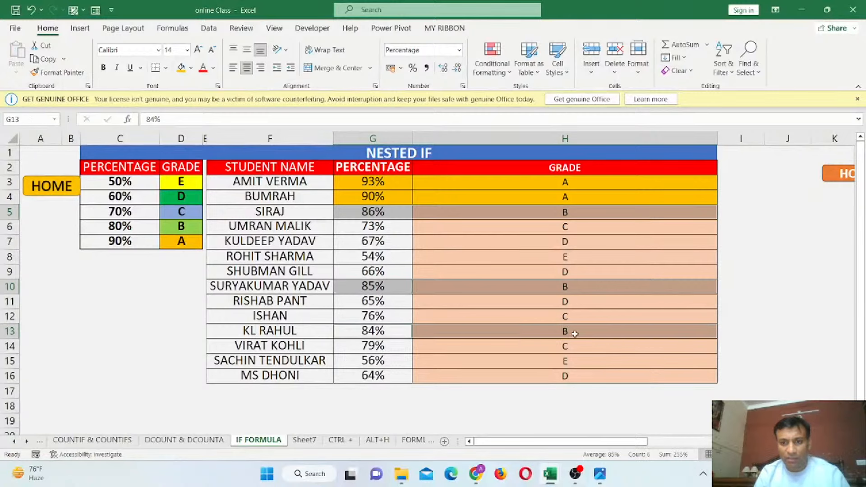
left_click(181, 69)
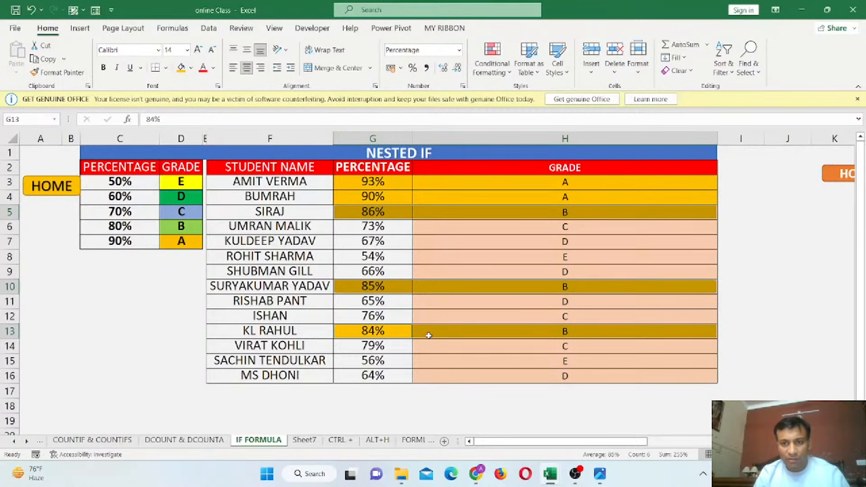
left_click(191, 68)
left_click(216, 173)
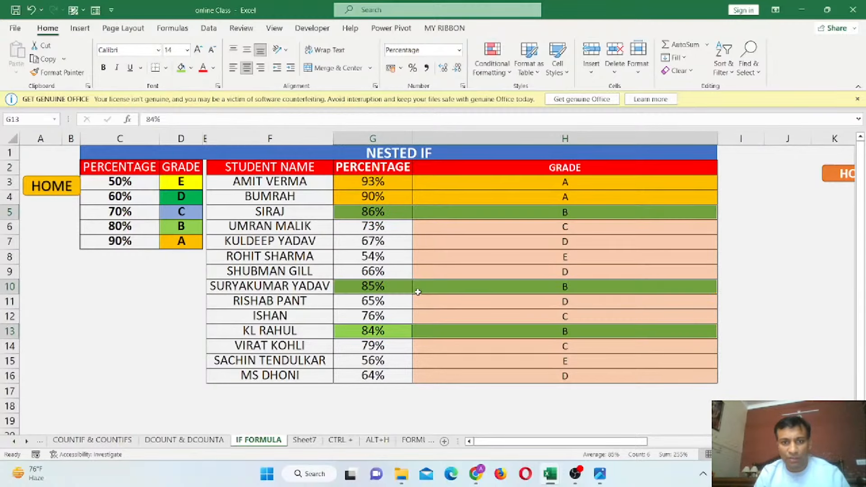
- Fill the percentage and grade cells of the C students in rows 6, 12 and 14 with light blue
left_click_drag(365, 229, 577, 229)
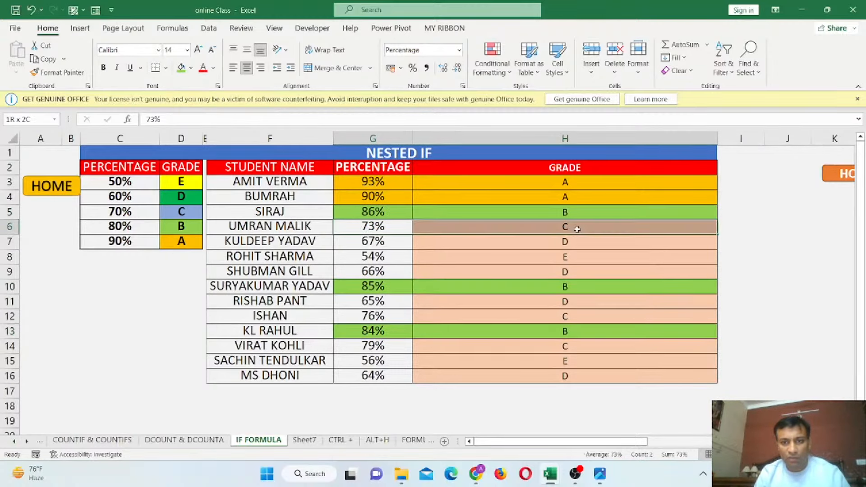
left_click_drag(374, 315, 454, 316)
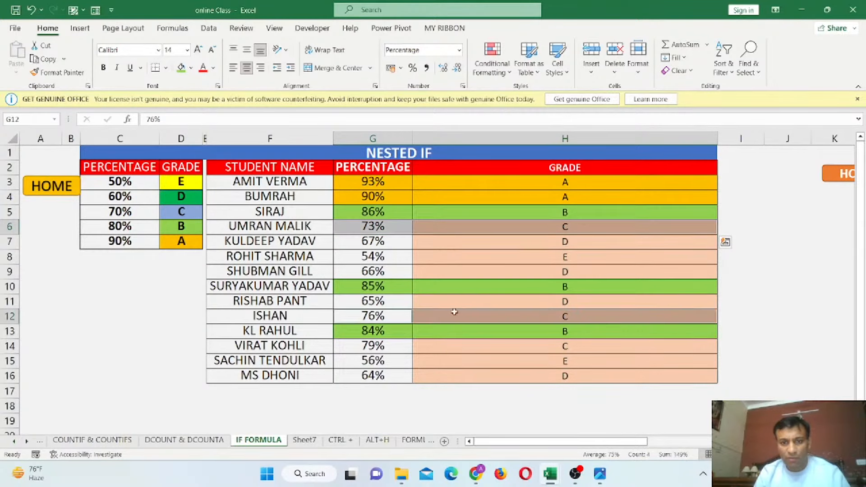
left_click_drag(365, 349, 515, 348)
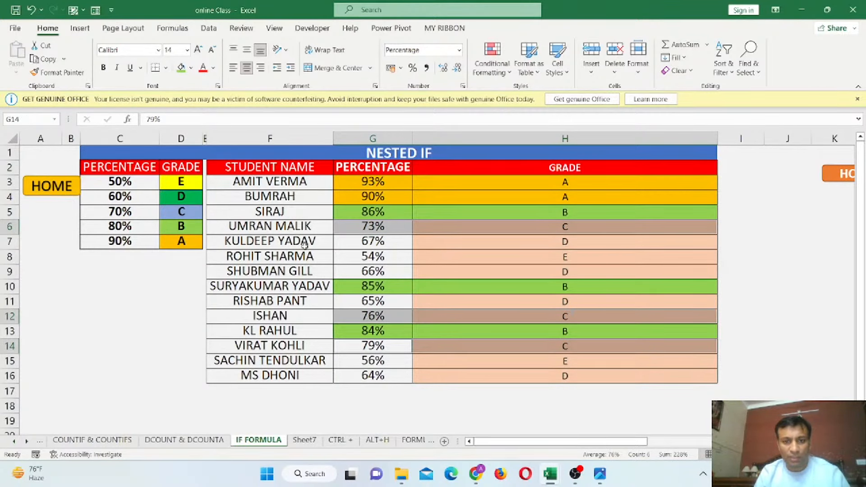
left_click(190, 68)
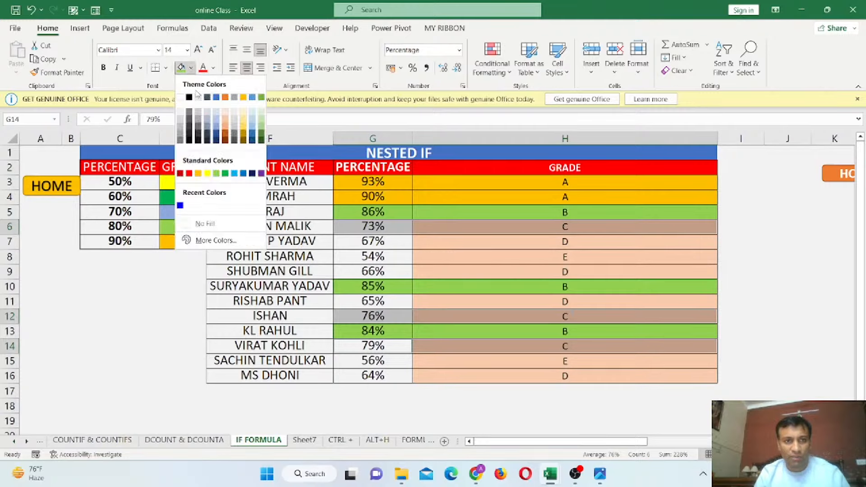
left_click(208, 126)
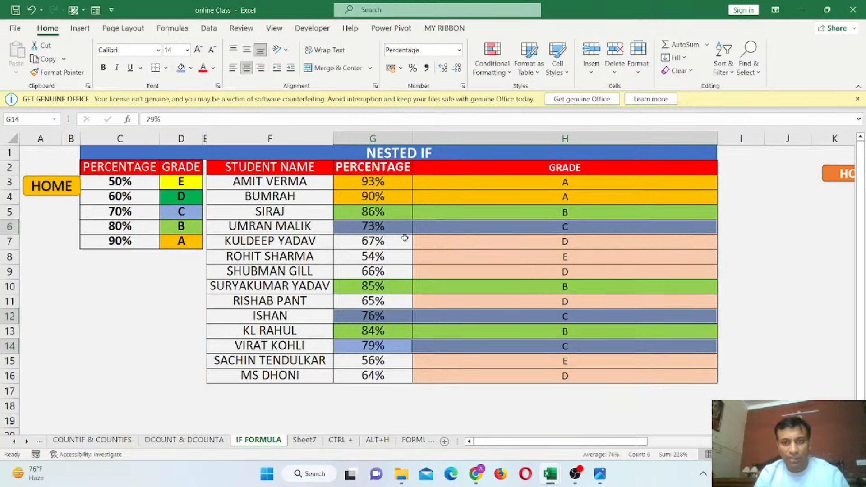
- Fill the percentage and grade cells of the D students in rows 7, 9, 11 and 16 with green
left_click_drag(391, 241, 574, 240)
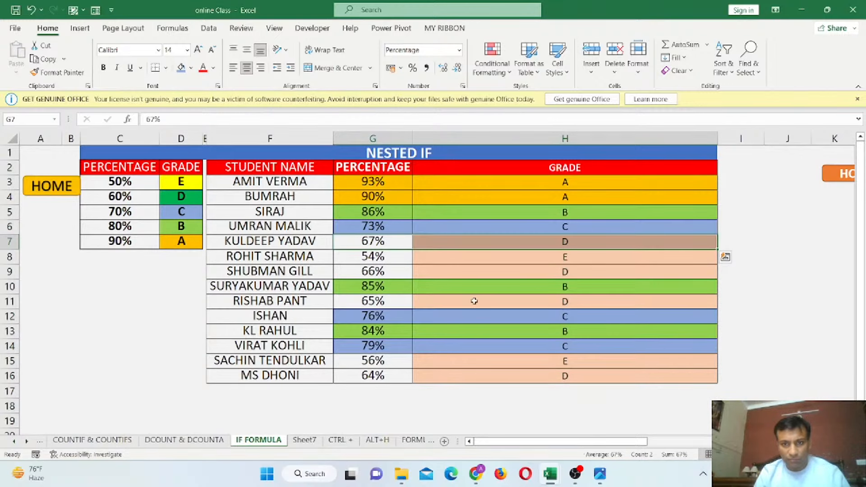
left_click(497, 270, "ctrl")
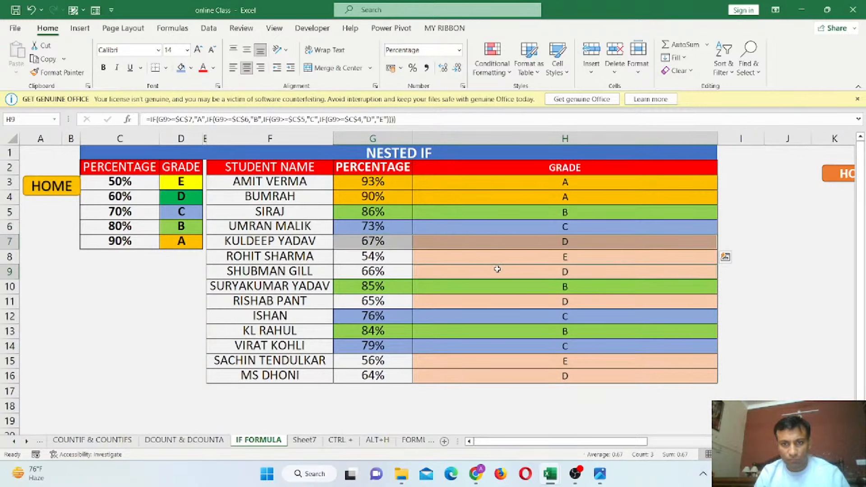
left_click(373, 267, "ctrl")
left_click_drag(378, 303, 516, 302, "ctrl")
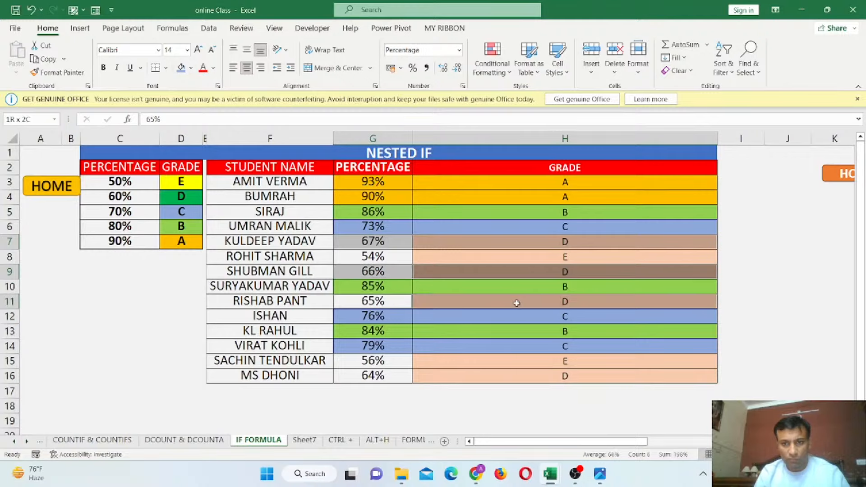
left_click_drag(383, 378, 563, 378, "ctrl")
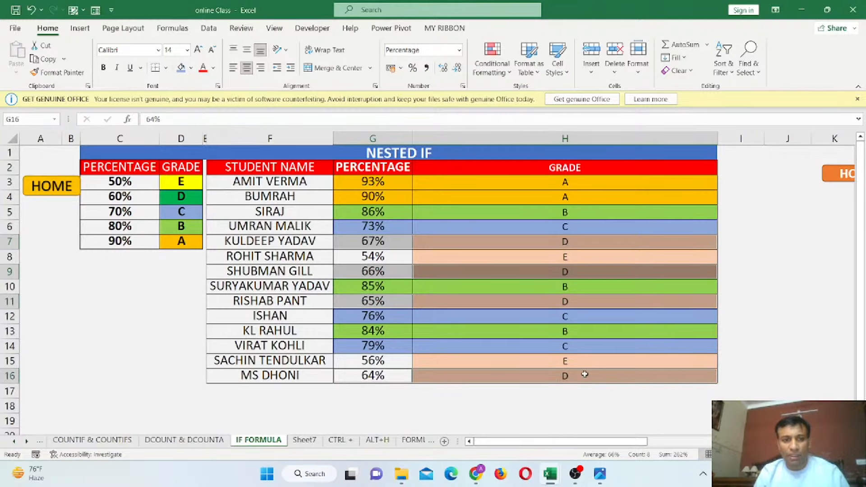
left_click(191, 72)
left_click(228, 170)
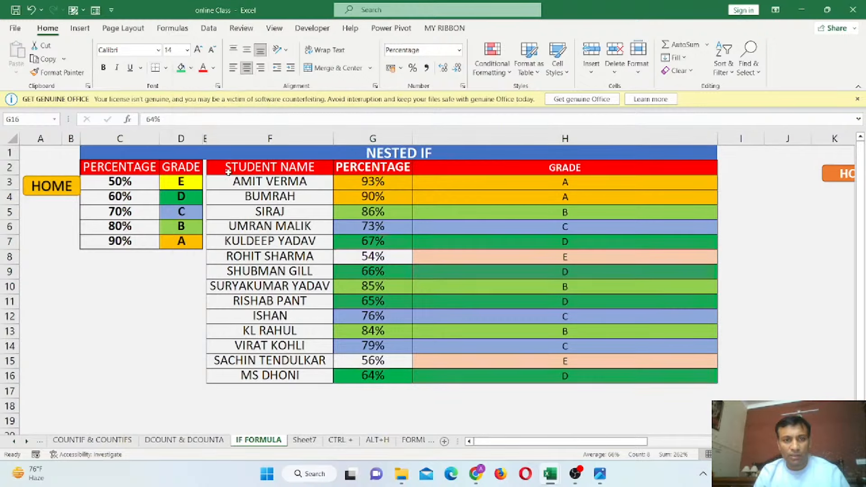
- Fill the percentage and grade cells of the E students in rows 8 and 15 with yellow
left_click(371, 257)
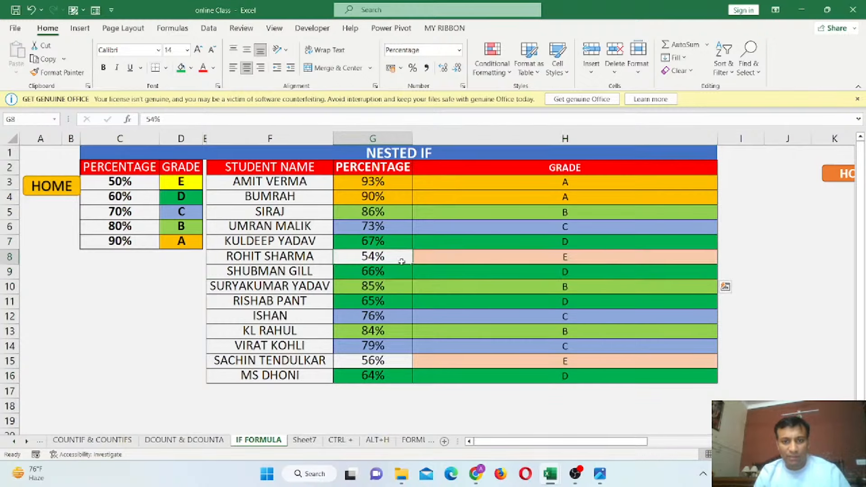
left_click(379, 361, "shift")
left_click(357, 253)
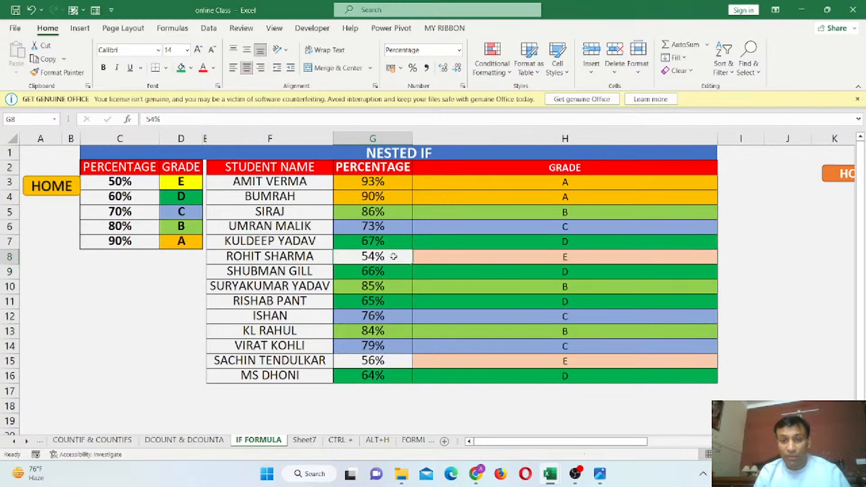
mouse_move(400, 253)
left_mouse_down()
mouse_move(526, 253)
mouse_move(402, 257)
left_mouse_up()
left_click(487, 258, "ctrl")
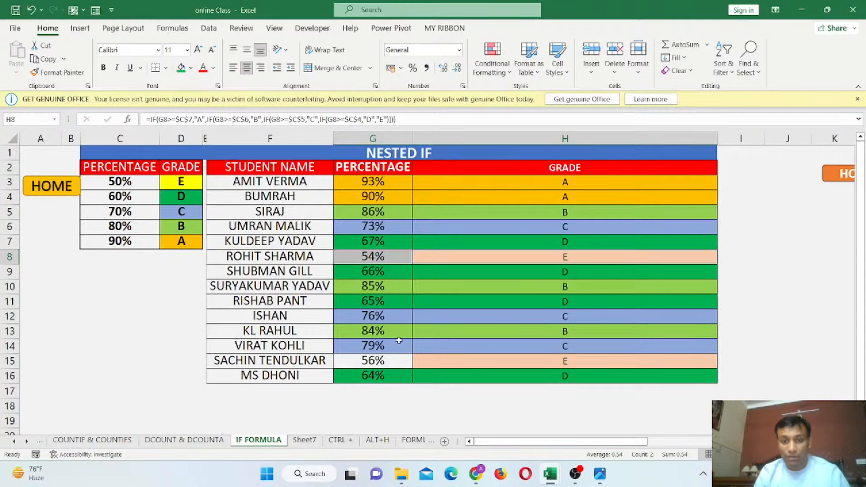
left_click(373, 360, "ctrl")
left_click(515, 360, "ctrl")
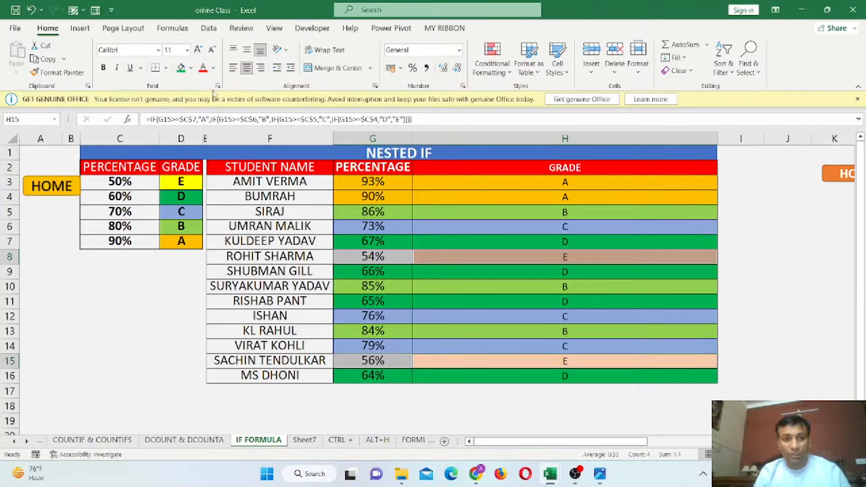
left_click(191, 67)
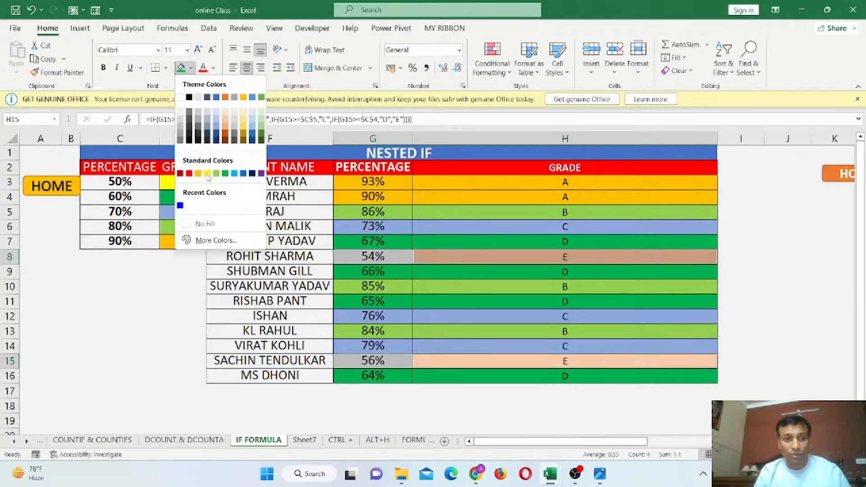
left_click(207, 174)
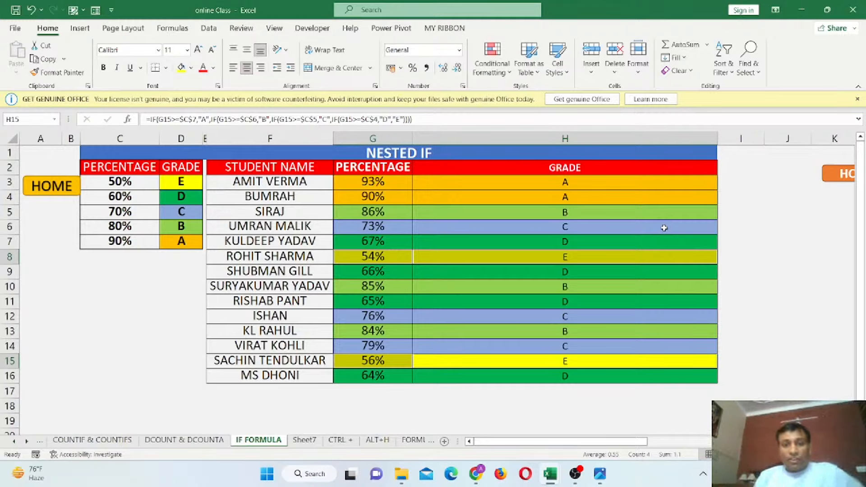
- Return to the summary sheet, follow the IF & AND topic to its workbook, and review the IF + AND FORMULA sheet
left_click(66, 198)
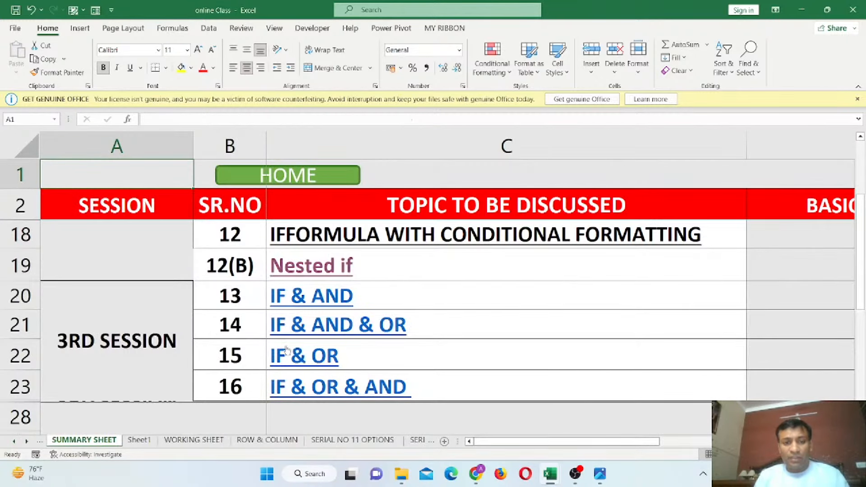
left_click(319, 298)
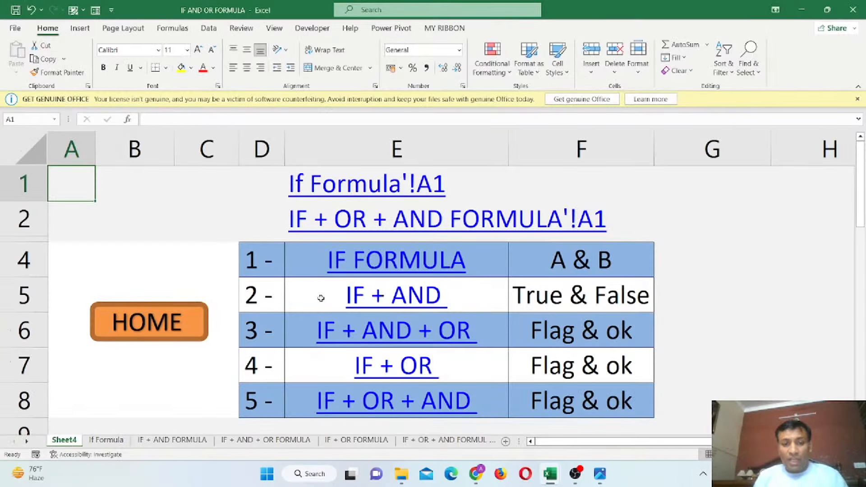
left_click(409, 298)
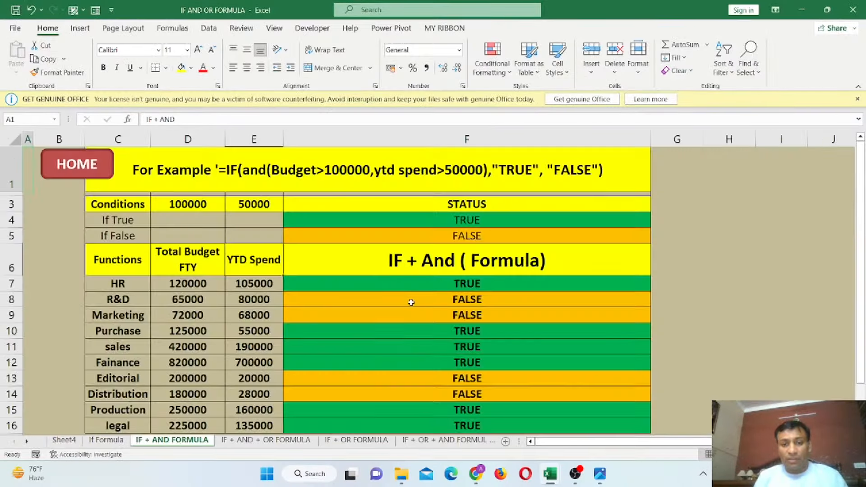
scroll(411, 302, "down", 2)
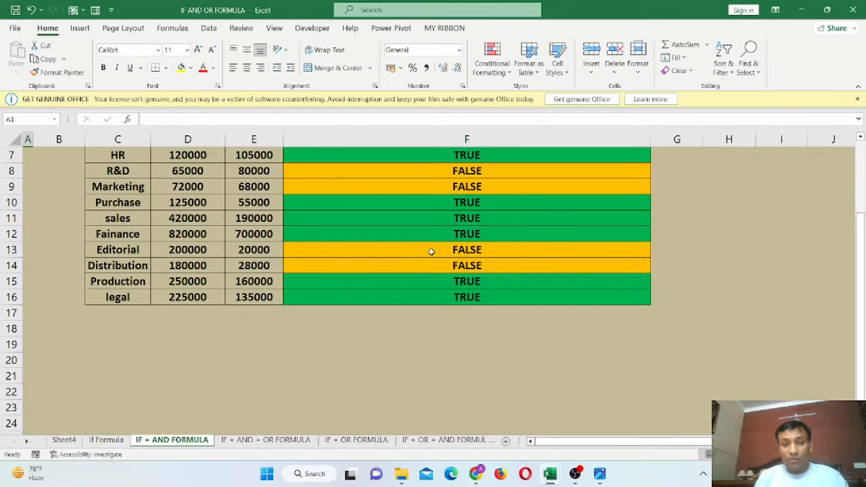
- Clear the existing IF + AND results from cells F7 to F16
scroll(432, 252, "up", 3)
left_click_drag(451, 283, 459, 423)
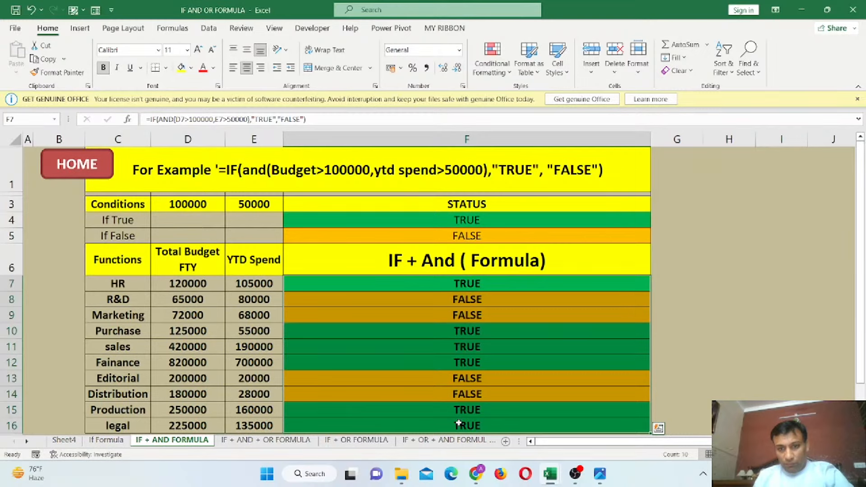
left_click(679, 286)
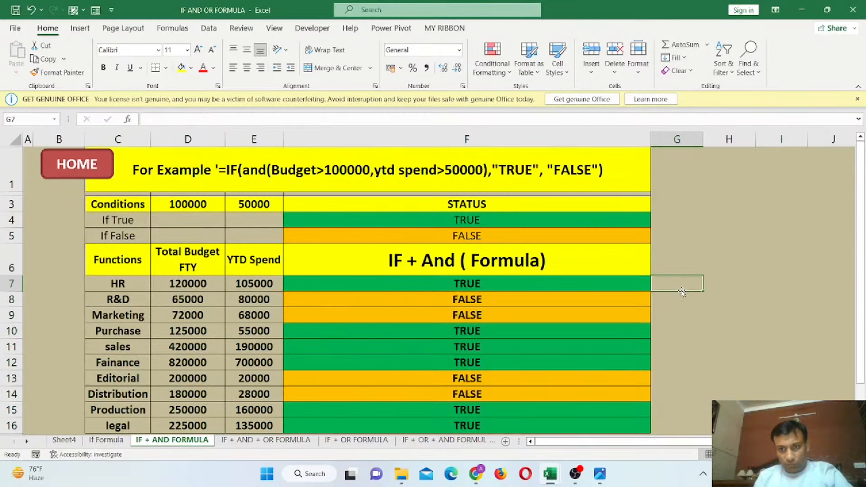
left_click_drag(609, 284, 493, 424)
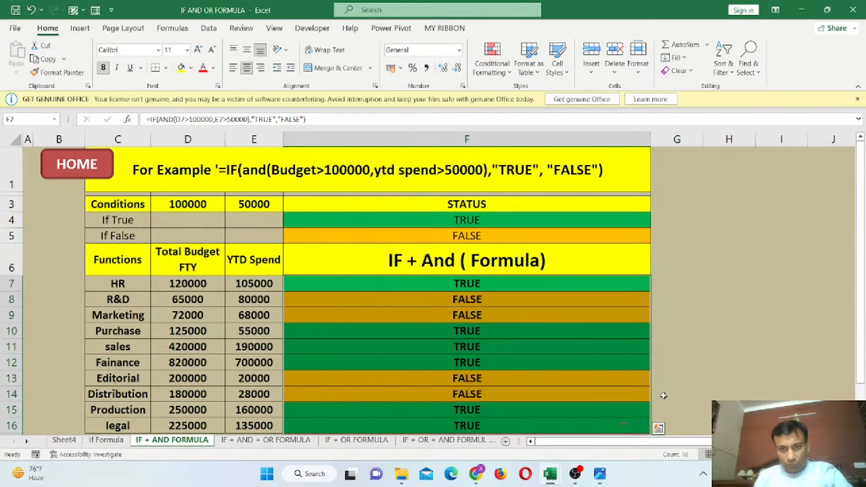
key("Delete")
left_click(482, 287)
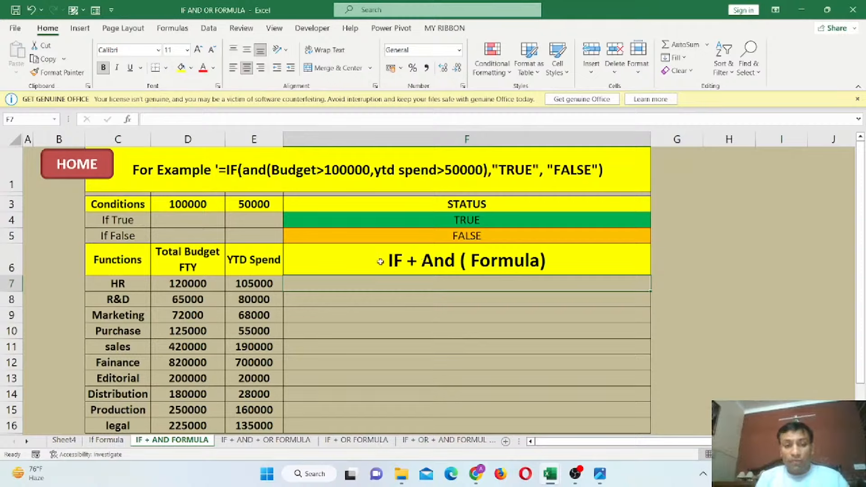
- Start an IF formula in F7 for the HR row with a nested AND whose first condition is D7>D3
left_click_drag(194, 289, 192, 429)
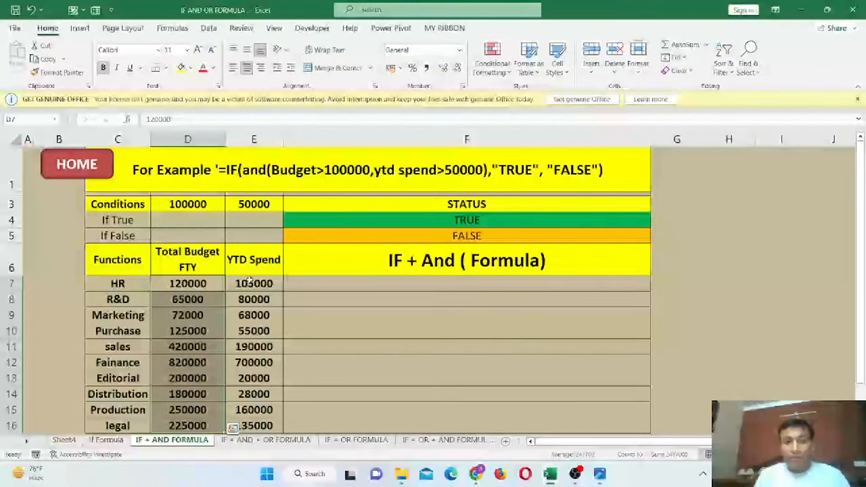
left_click_drag(250, 280, 254, 426)
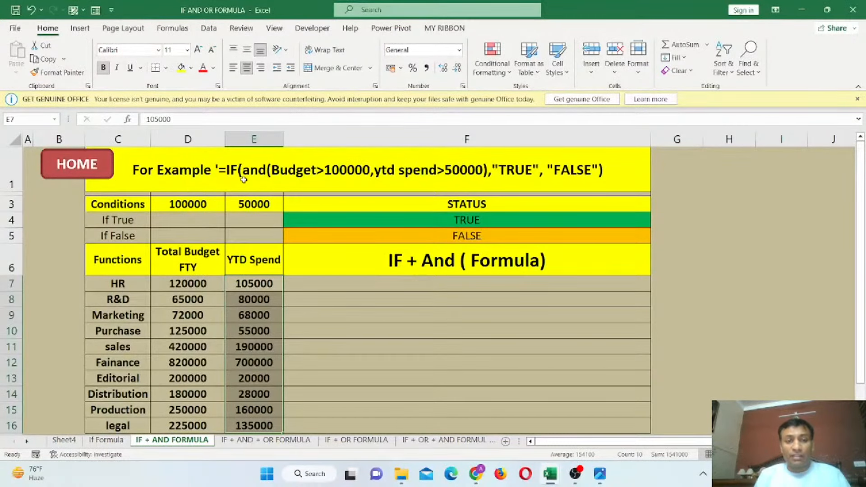
left_click(229, 170)
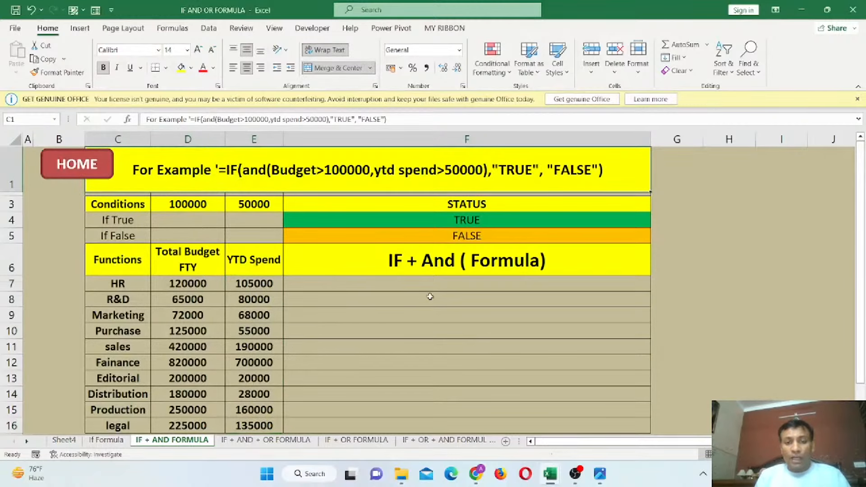
left_click(446, 289)
left_click_drag(445, 307, 452, 426)
left_click(448, 285)
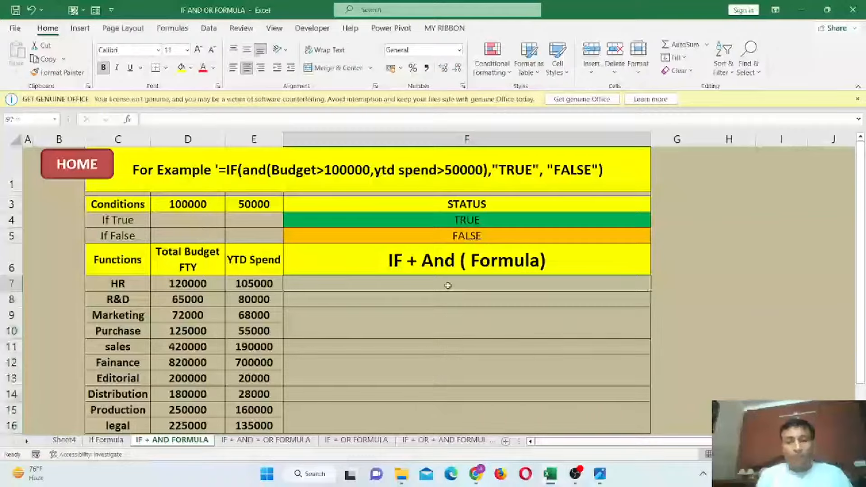
type("=")
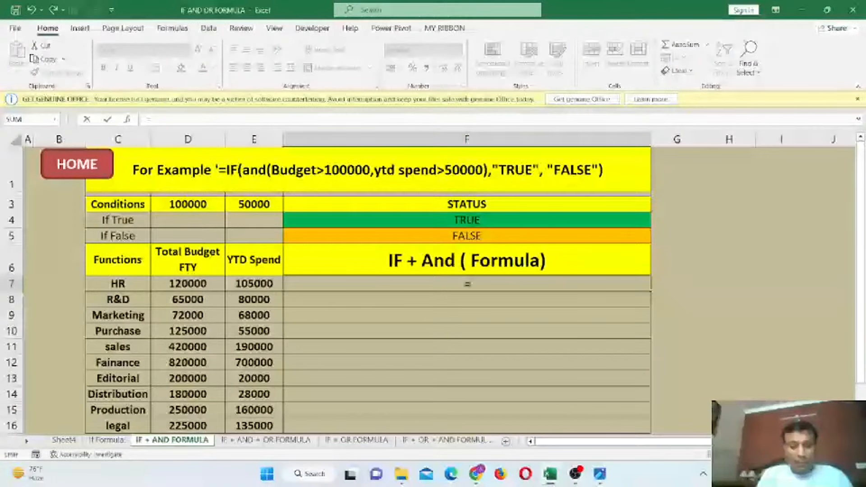
type("IF(AND(")
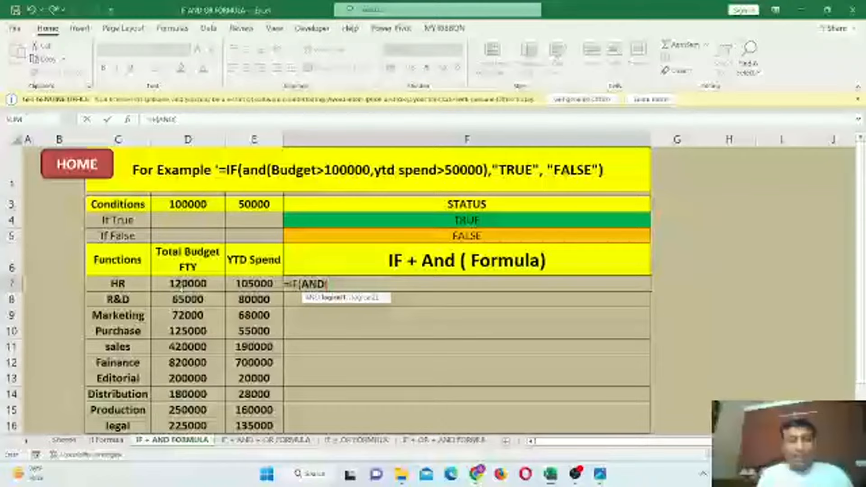
left_click(188, 284)
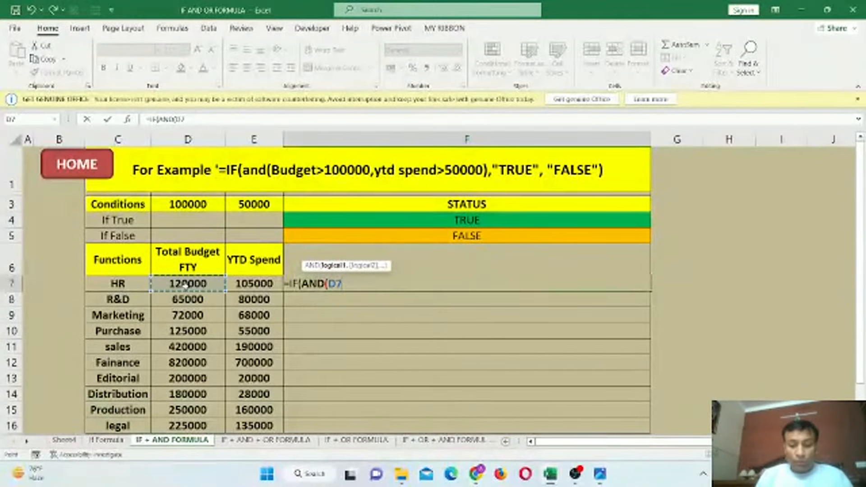
type(">")
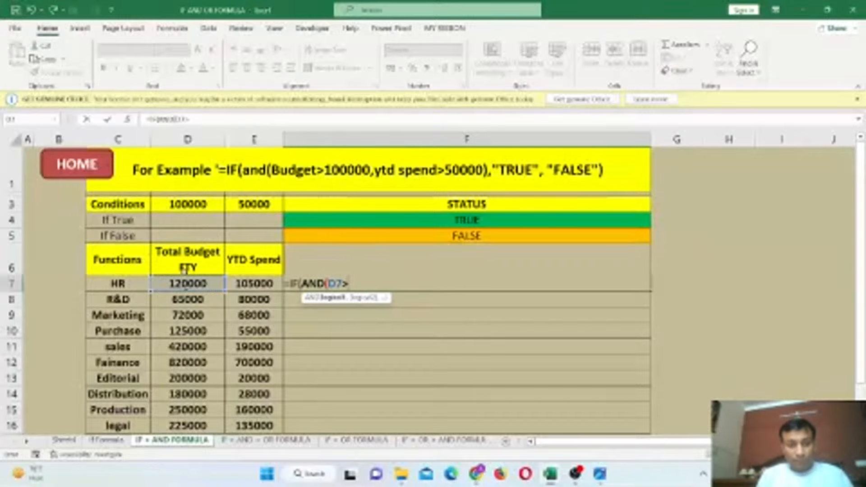
left_click(189, 206)
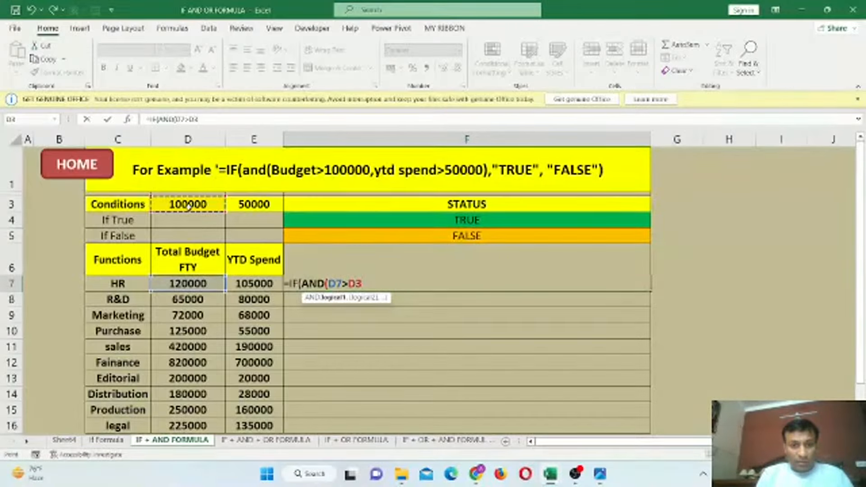
type(",")
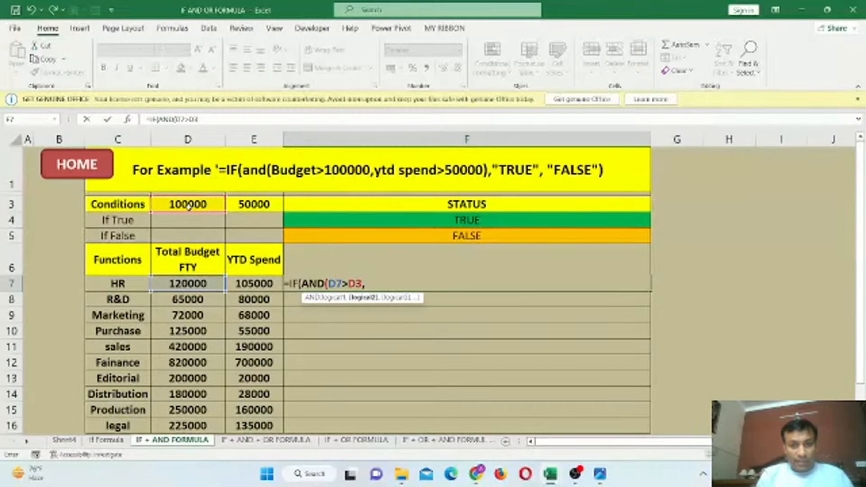
- Add E7>E3 as the second AND condition in the F7 formula and close the AND function
left_click(265, 287)
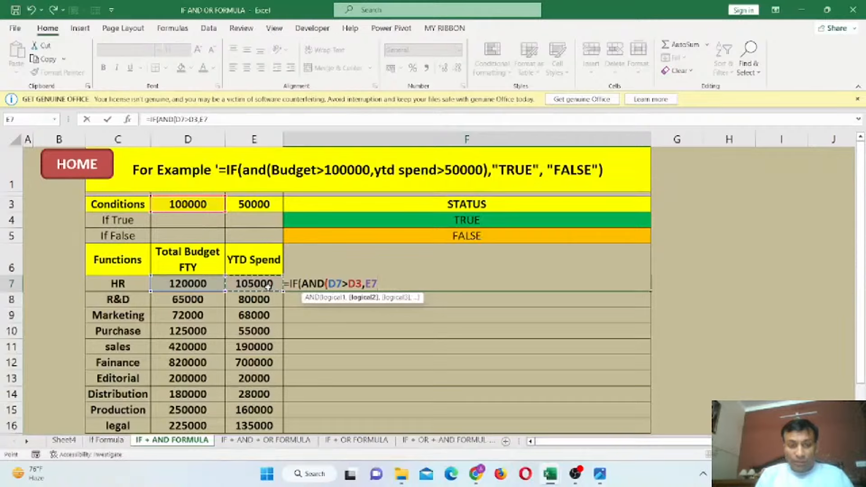
type(">")
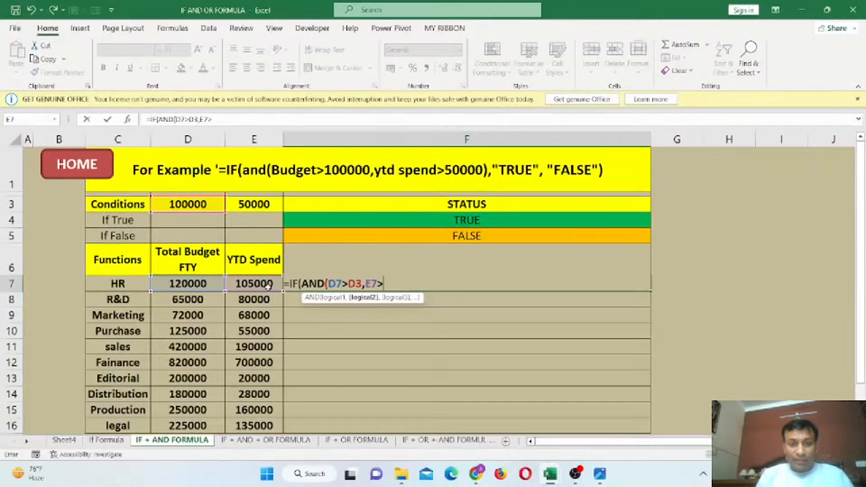
left_click(256, 206)
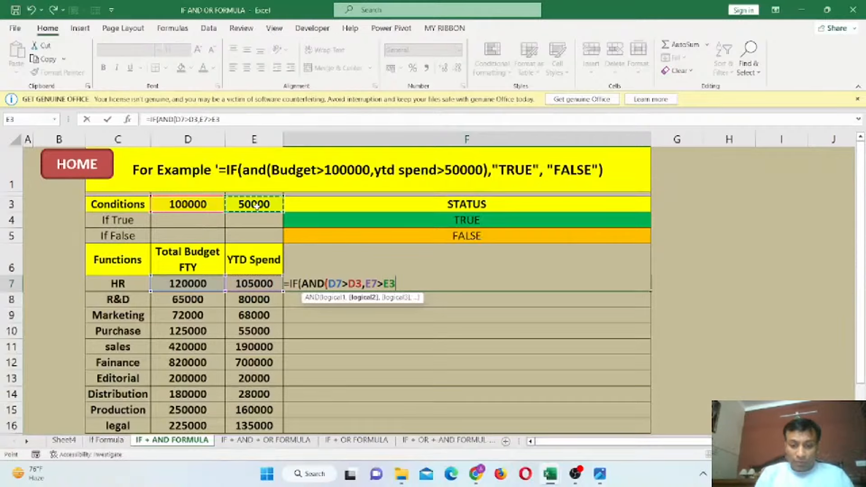
type(")")
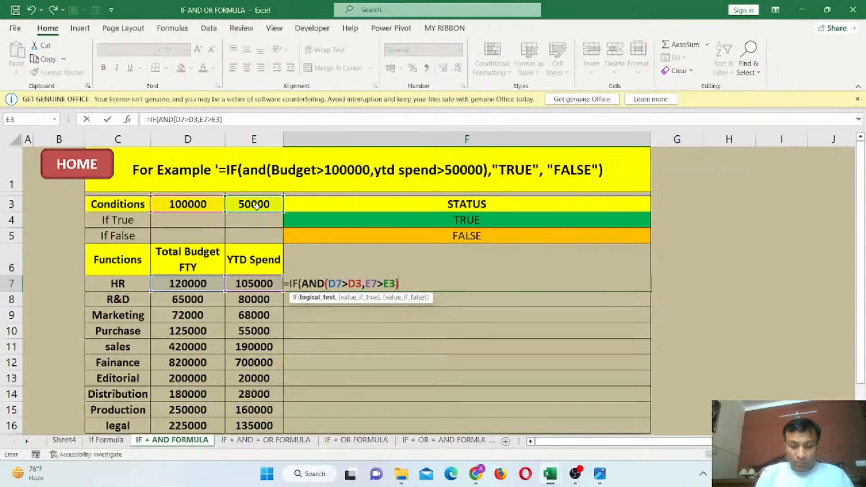
- Finish the F7 formula with "TRUE" and "FLASE" as its two outcomes, accepting the proposed formula correction
type(",")
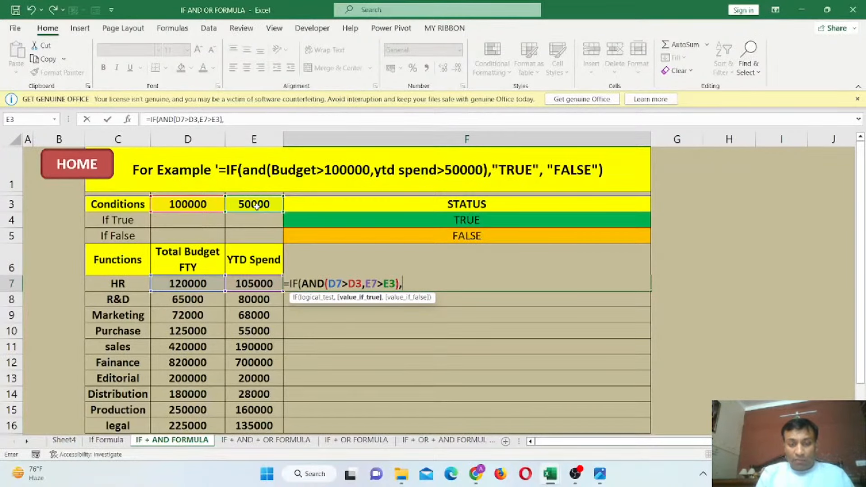
type("\"")
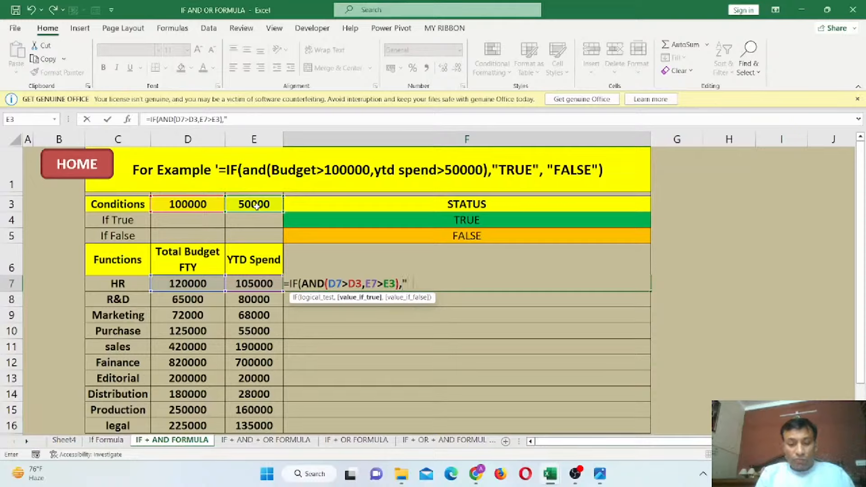
type("TRUE")
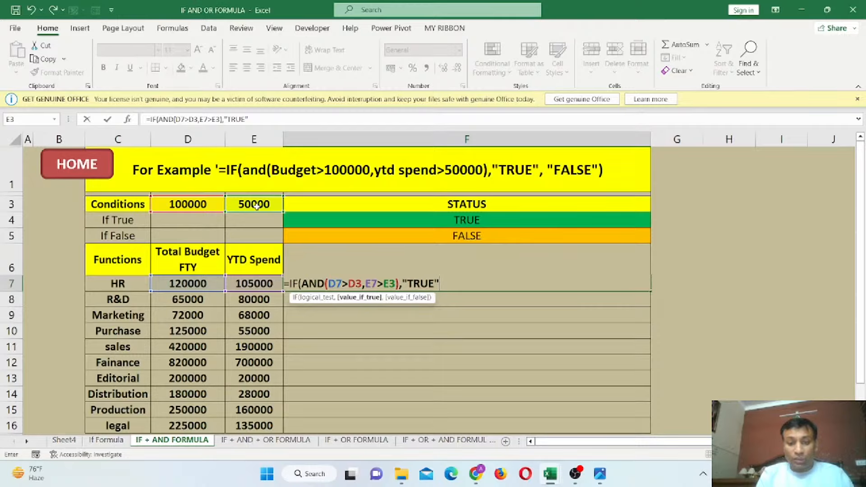
type("\",")
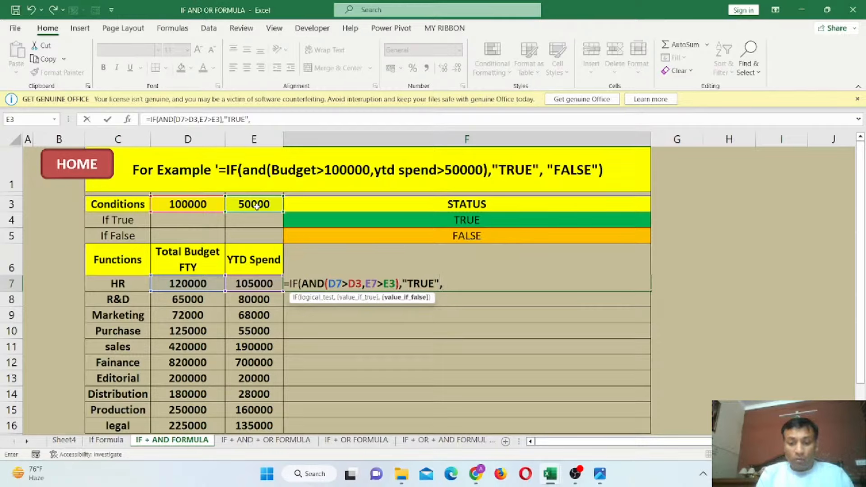
type("\"FL")
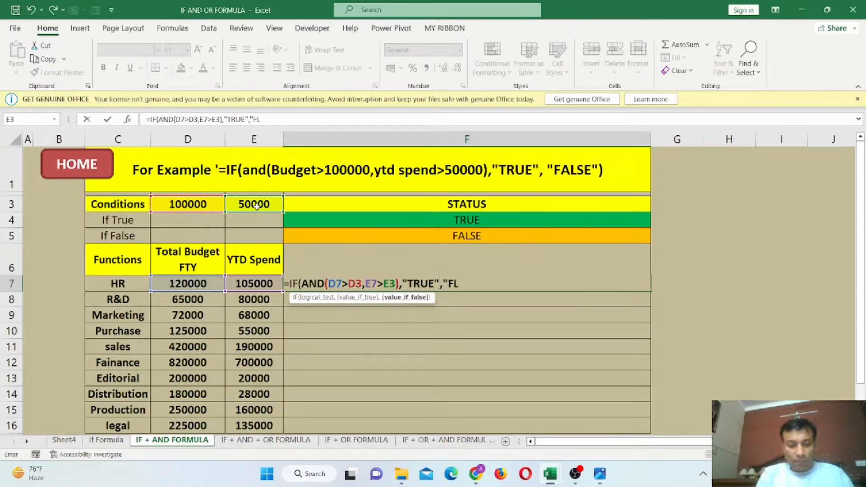
type("ASE)")
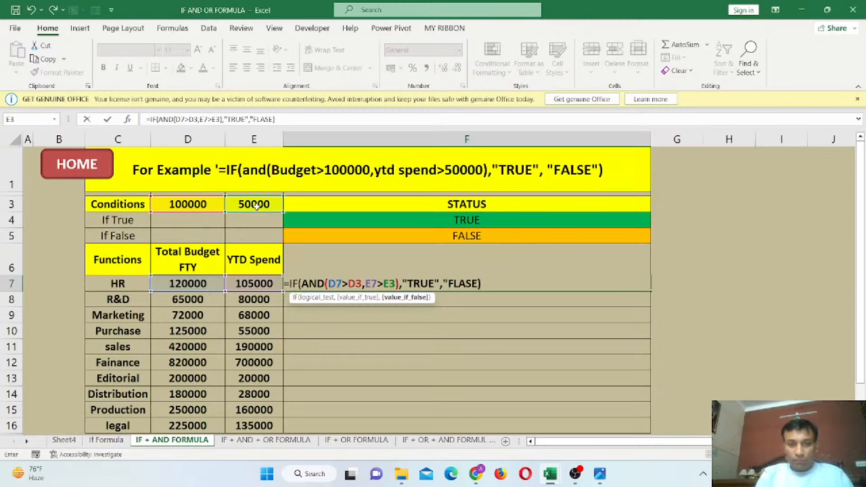
key("Return")
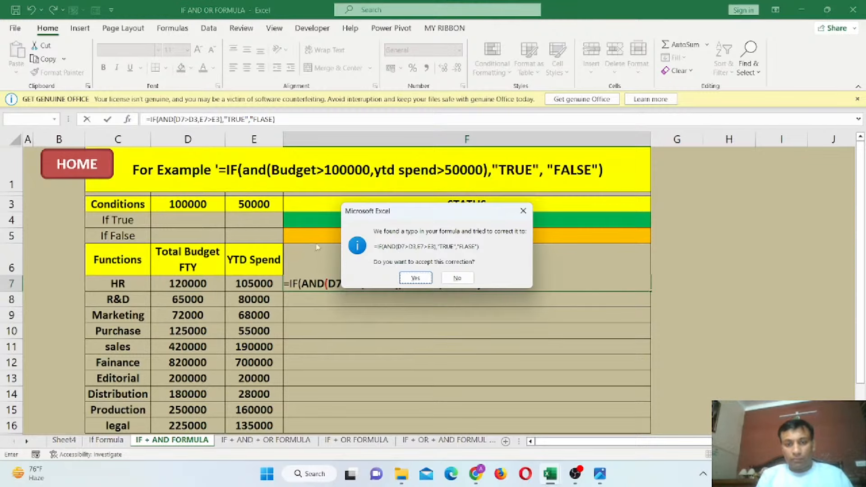
left_click(416, 278)
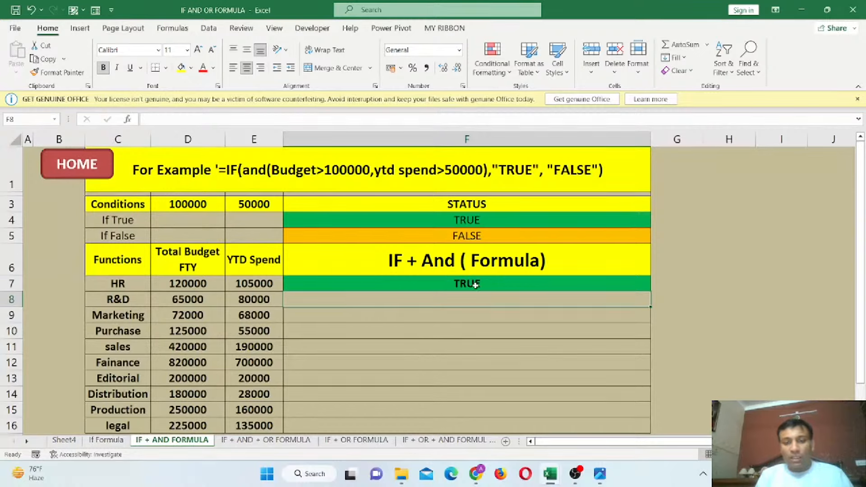
- Copy the F7 formula down through F16 for all the remaining functions
left_click_drag(476, 285, 509, 426)
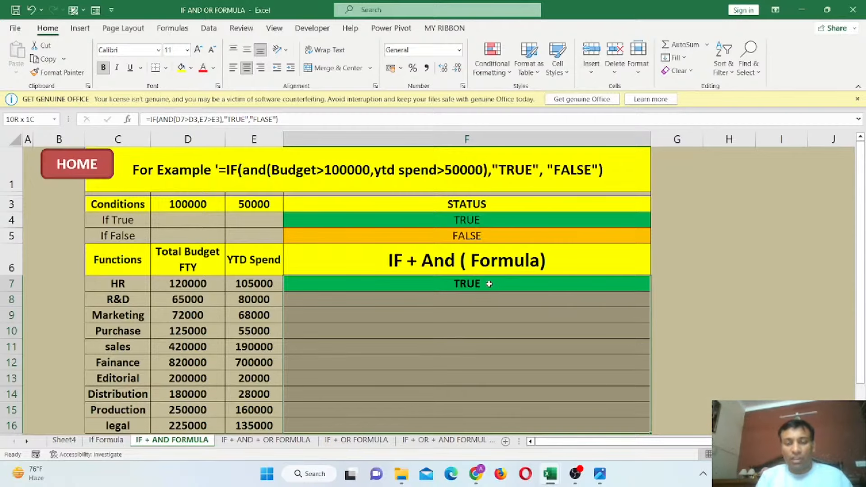
left_click(452, 302)
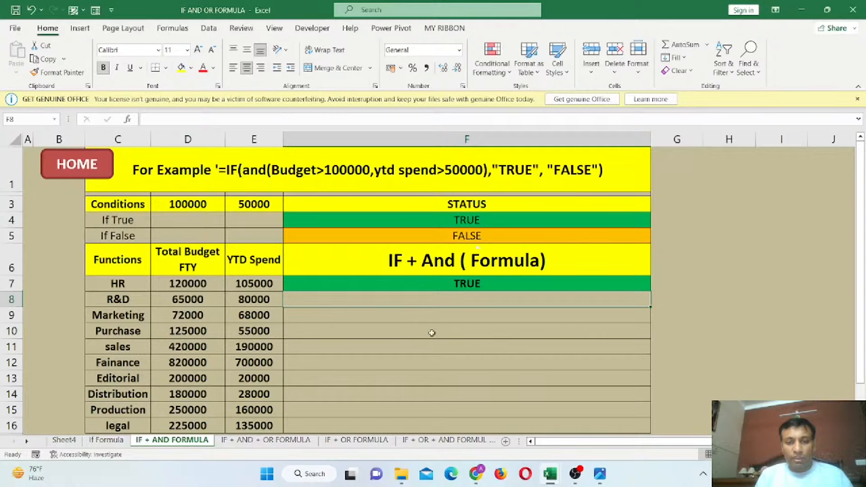
left_click(324, 233)
left_click(463, 287)
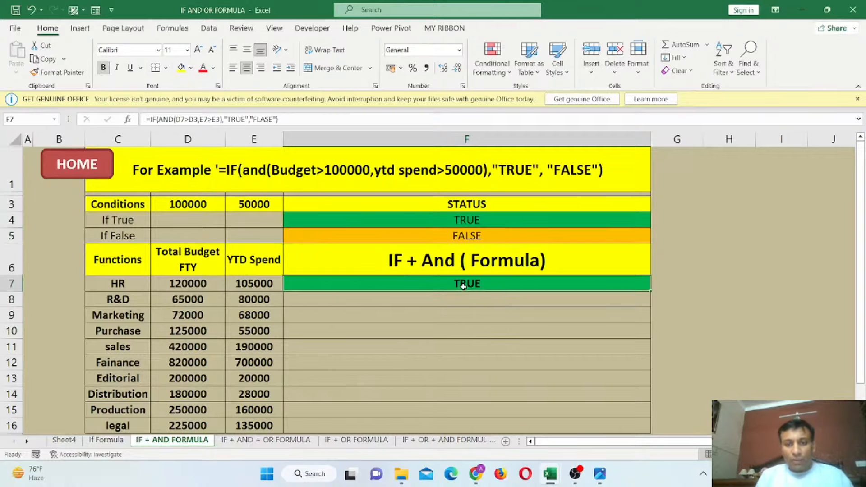
key("ctrl+c")
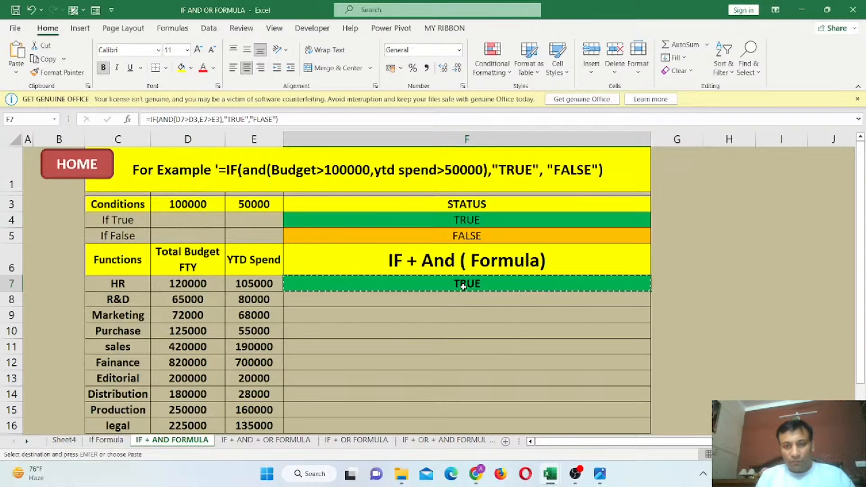
left_click(468, 428, "shift")
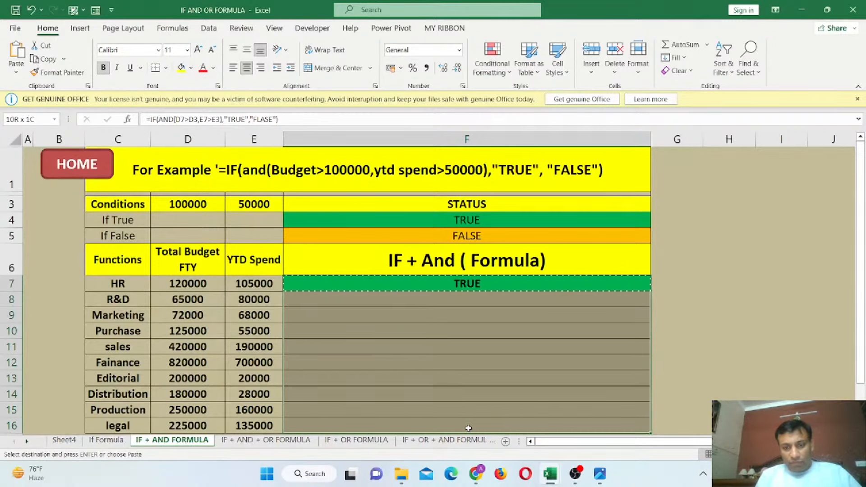
key("ctrl+v")
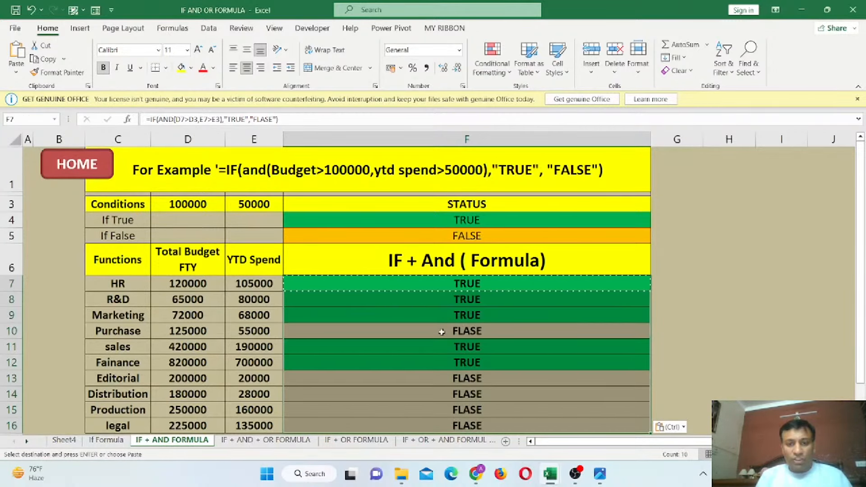
- Fill the total budget and YTD spend cells of the Purchase row, D10:E10, with yellow
left_click(189, 320)
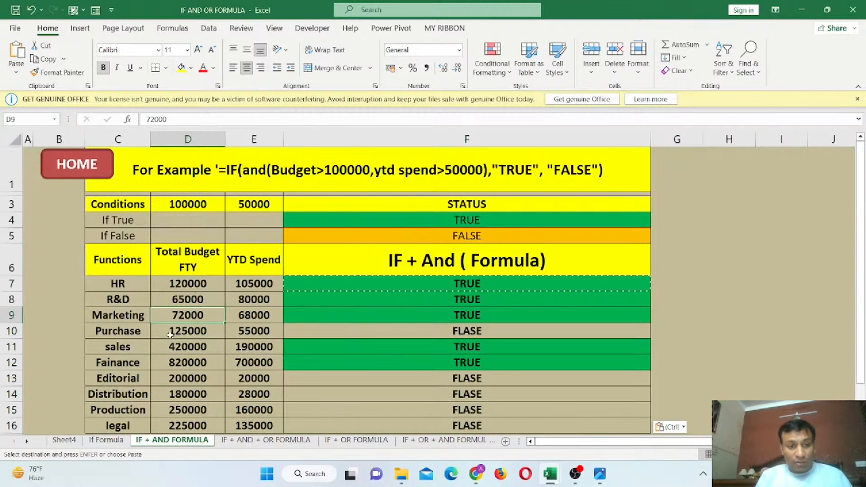
left_click_drag(170, 334, 359, 332)
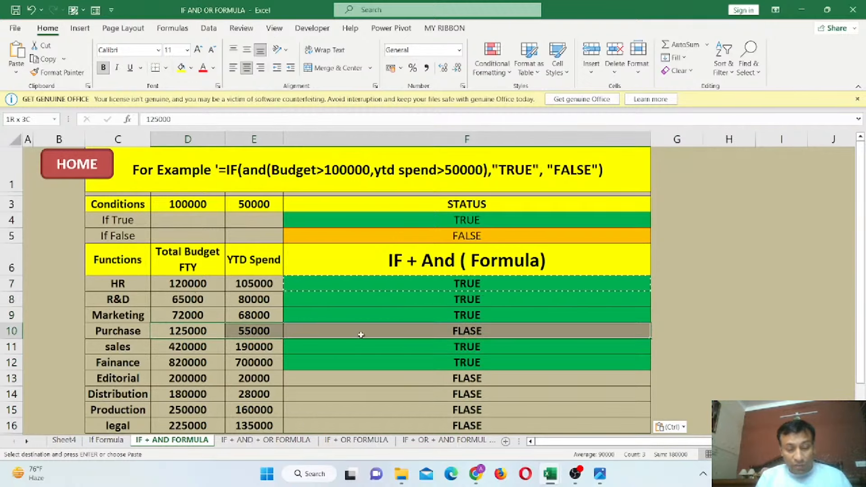
left_click(174, 331)
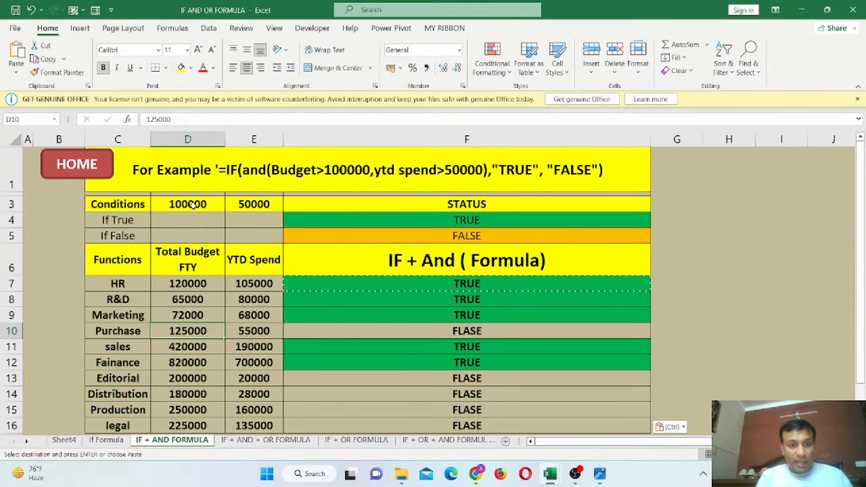
left_click_drag(179, 331, 229, 334)
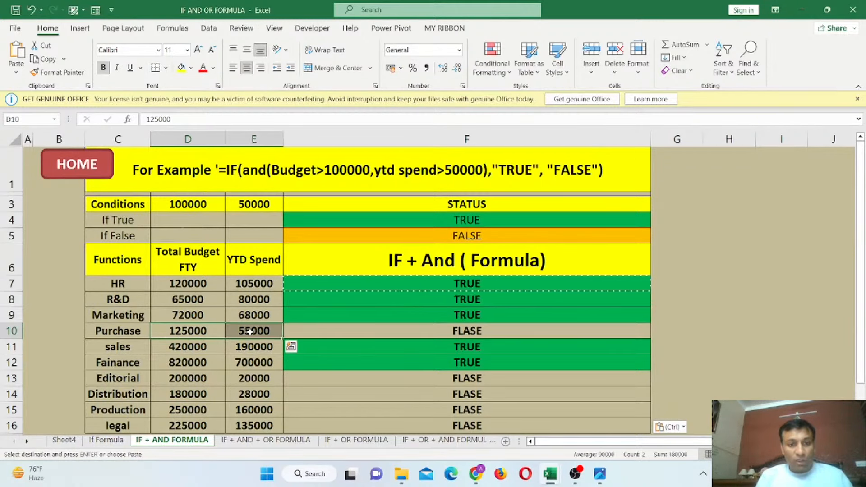
left_click(180, 68)
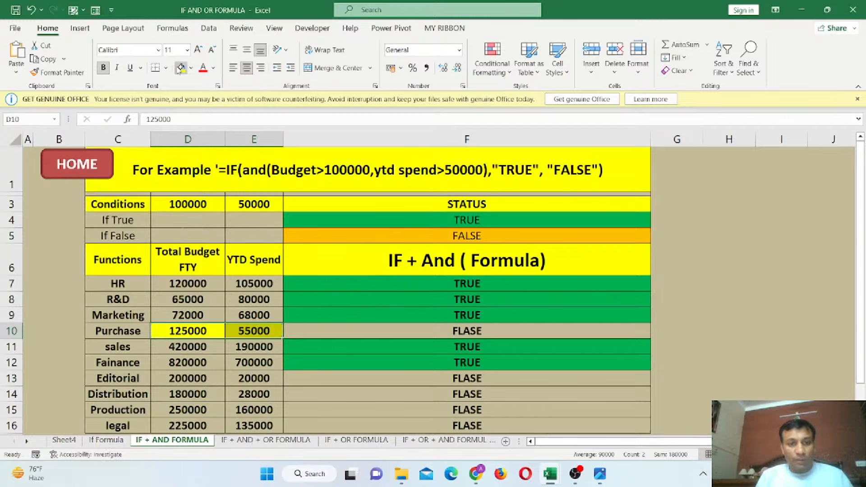
- Check the formula in F7 and fill the R&D row's cells D8:F8 with yellow
left_click(471, 284)
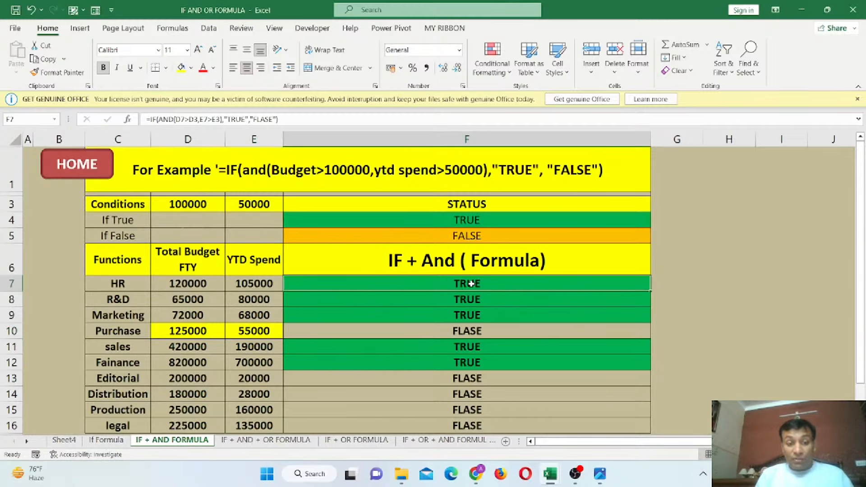
left_click_drag(180, 298, 252, 301)
left_click_drag(171, 300, 294, 300)
left_click(181, 68)
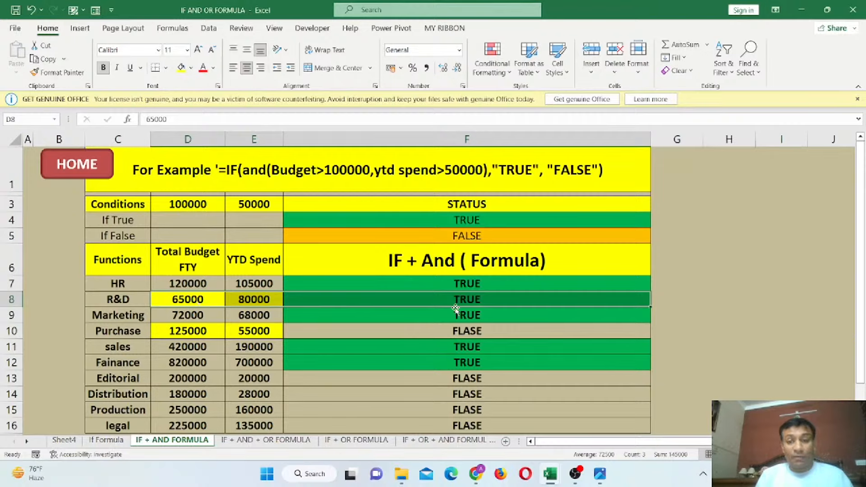
left_click(469, 284)
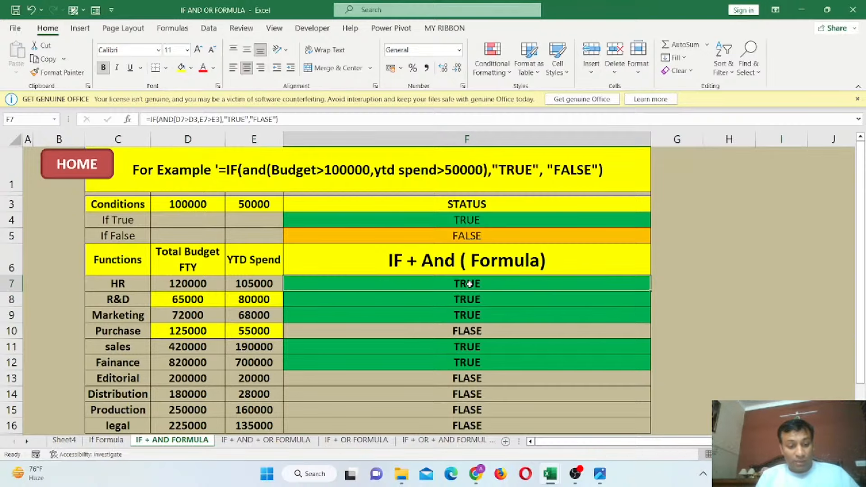
- In the HR status formula in F7, replace the references D3 and E3 with the fixed values 100000 and 50000
double_click(469, 284)
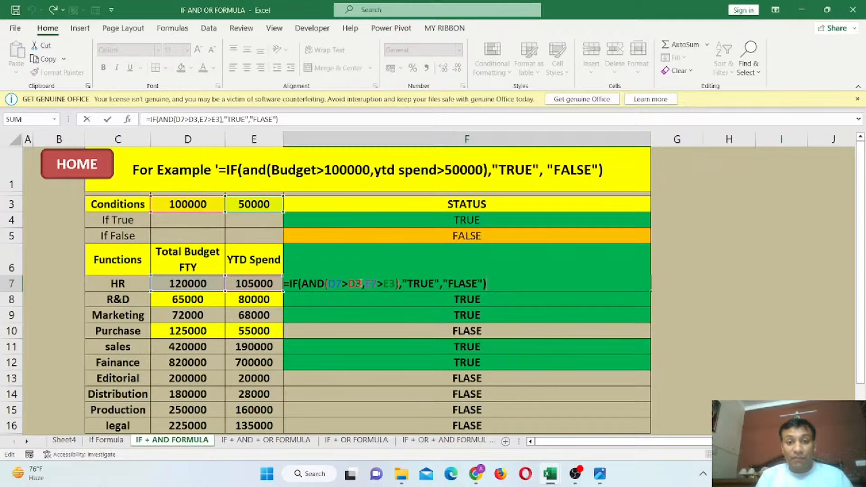
double_click(355, 283)
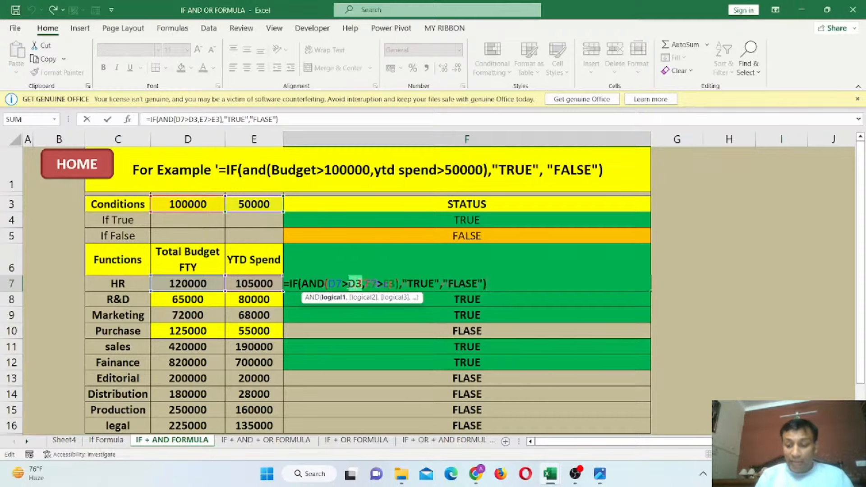
type("100000")
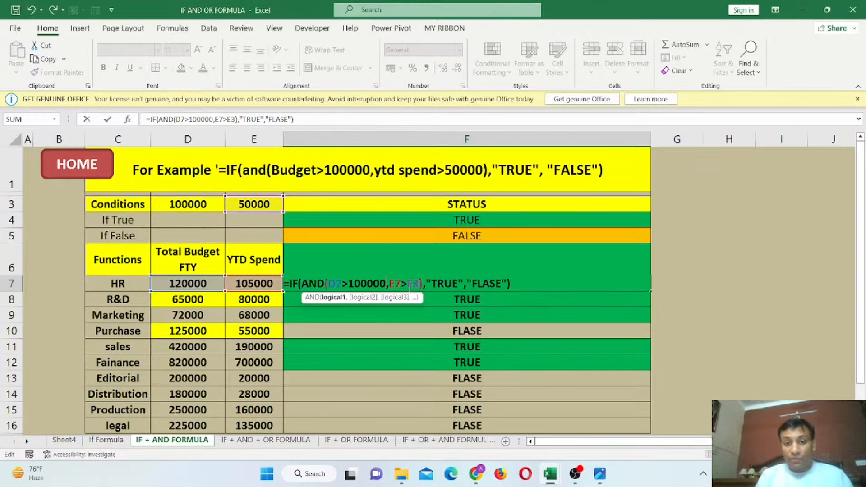
double_click(412, 283)
type("50000")
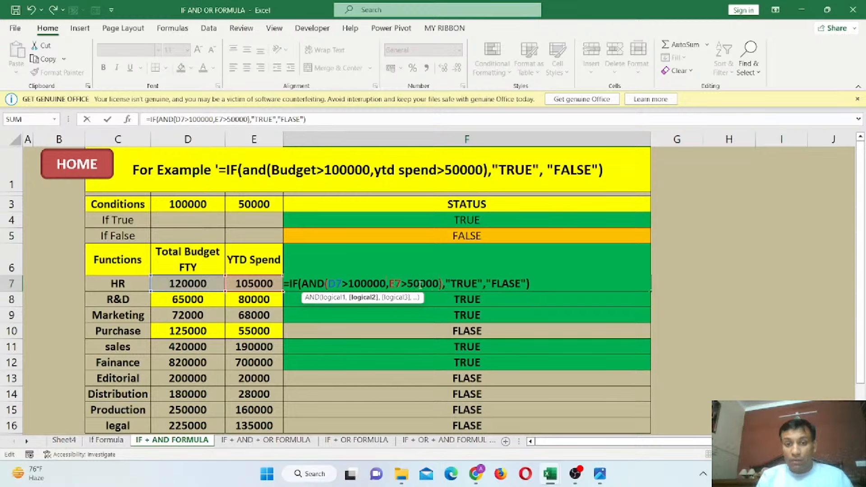
key("Return")
- Copy the fixed-value IF and AND formula from F7 down through F16
left_click(477, 284)
key("ctrl+c")
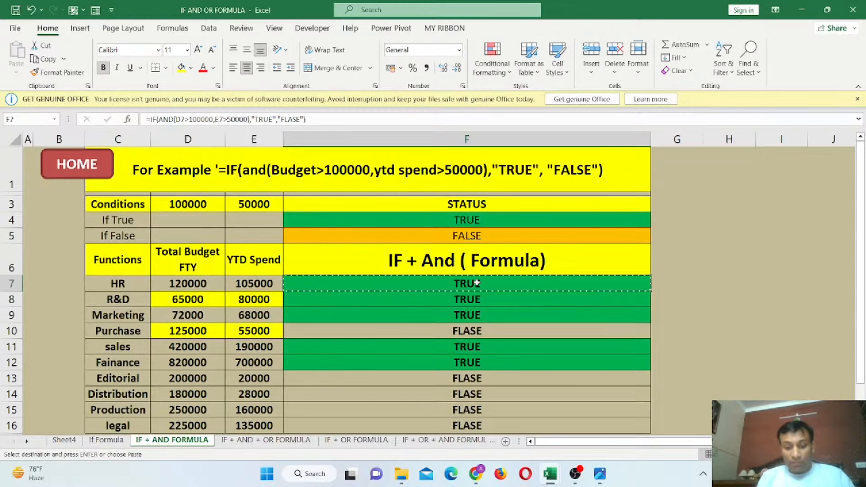
key("shift+Down")
key("shift+Down")
key("shift+Down")
key("shift+Down")
key("shift+Down")
key("shift+Down")
key("shift+Down")
key("shift+Down")
key("shift+Down")
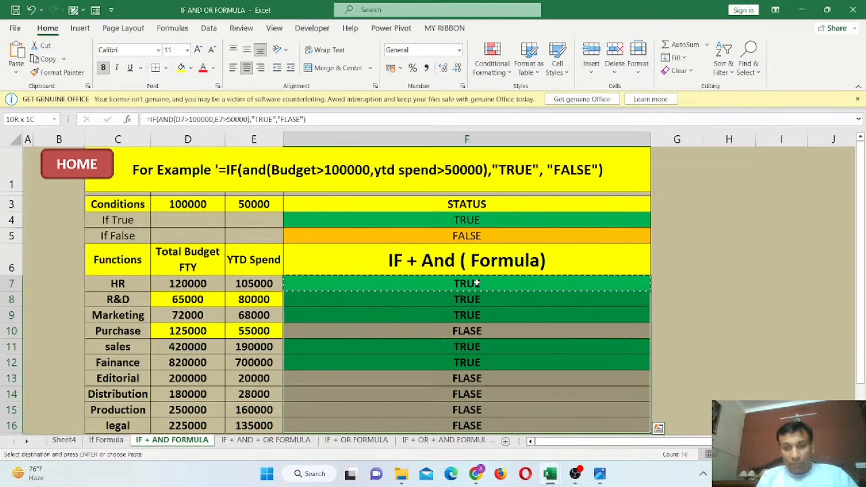
key("ctrl+v")
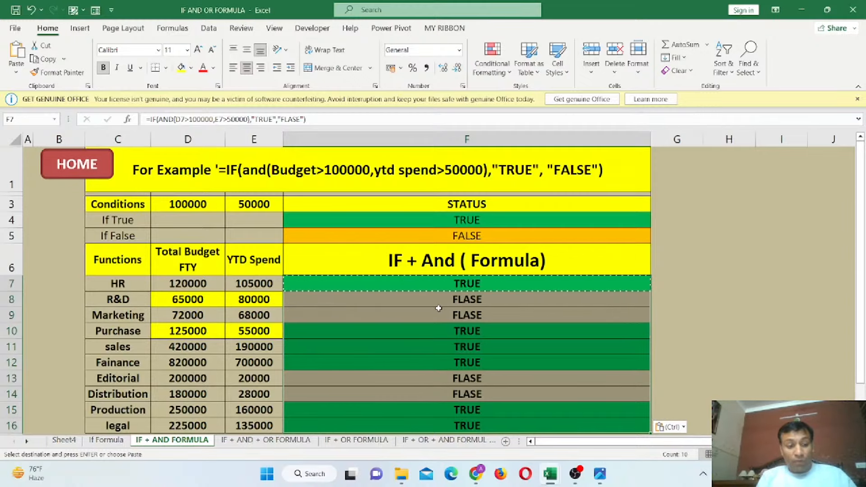
key("Escape")
- In the F7 formula, replace 100000 and 50000 with the absolute references $D$3 and $E$3
left_click(462, 287)
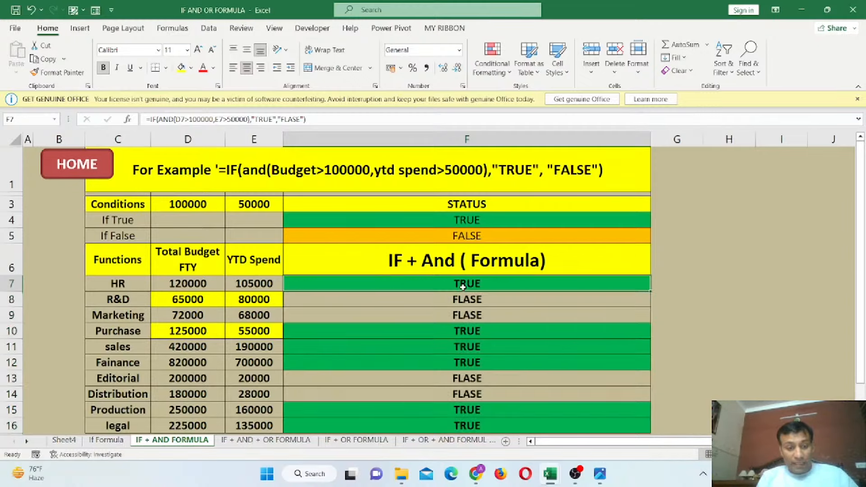
double_click(463, 287)
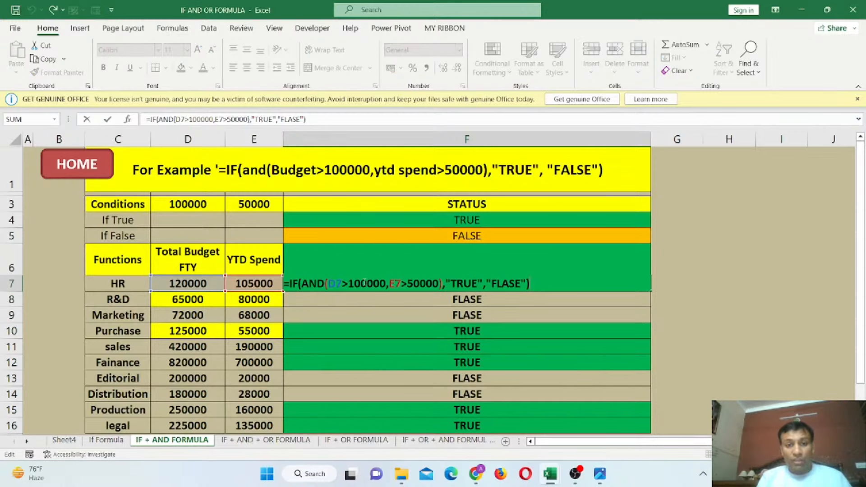
left_click_drag(387, 284, 350, 285)
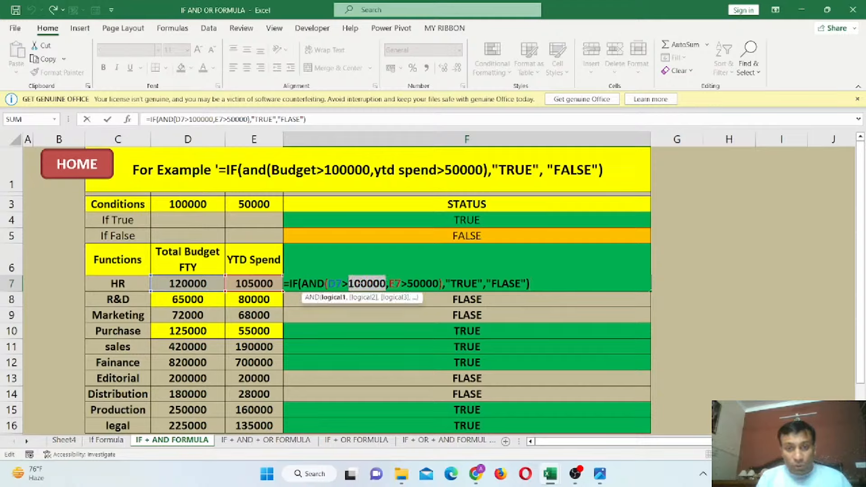
left_click(186, 204)
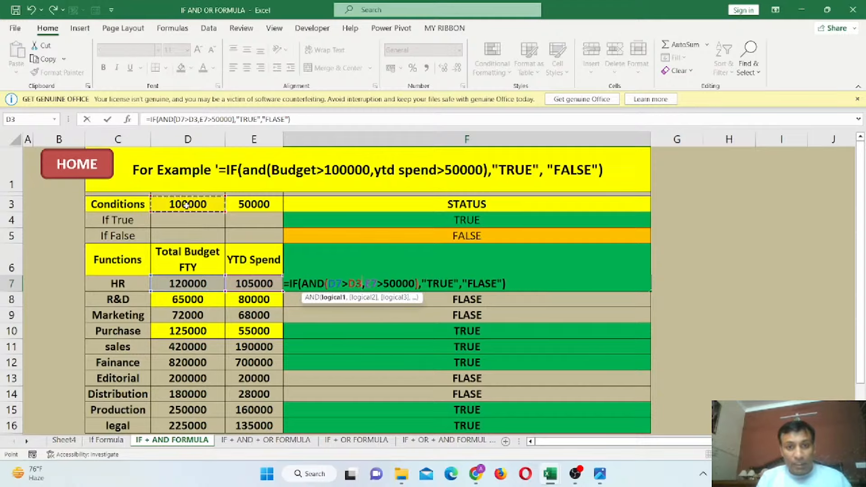
key("F4")
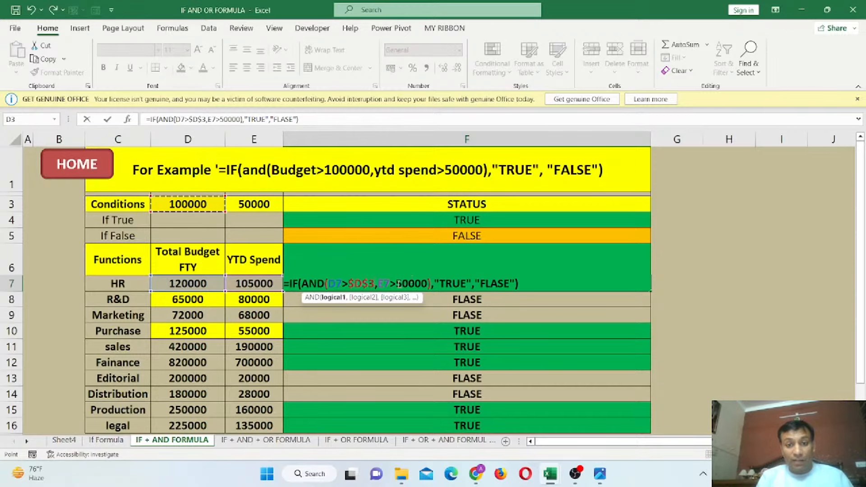
left_click_drag(396, 283, 427, 284)
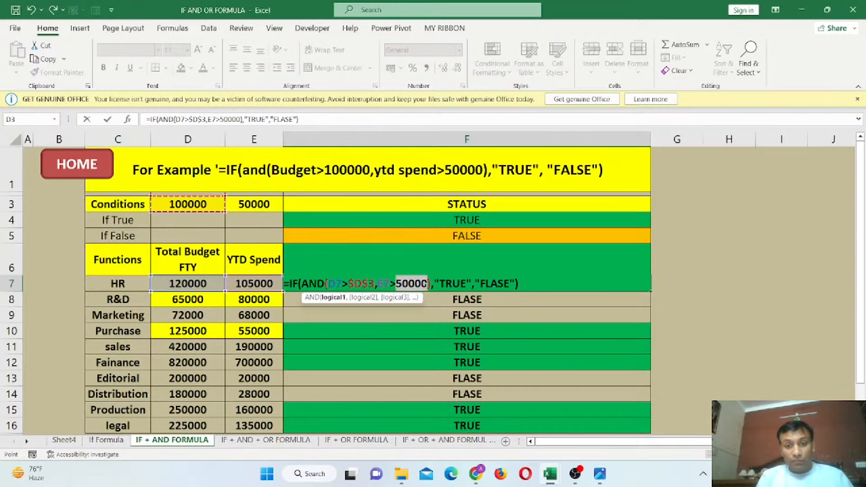
left_click(247, 205)
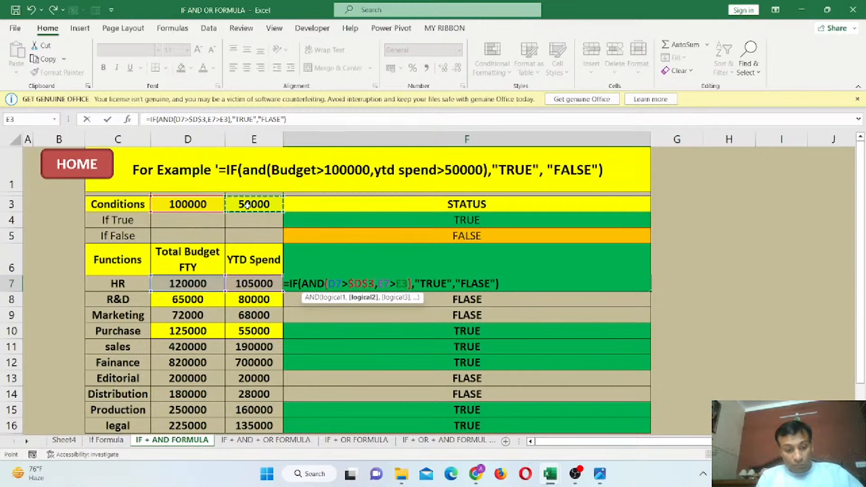
key("F4")
key("Return")
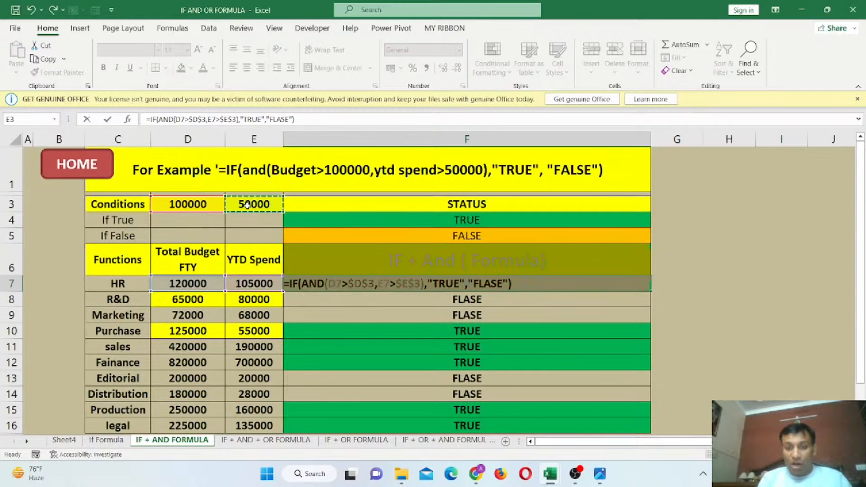
- Copy the F7 formula with its absolute references down the status column through F16
key("Up")
key("ctrl+c")
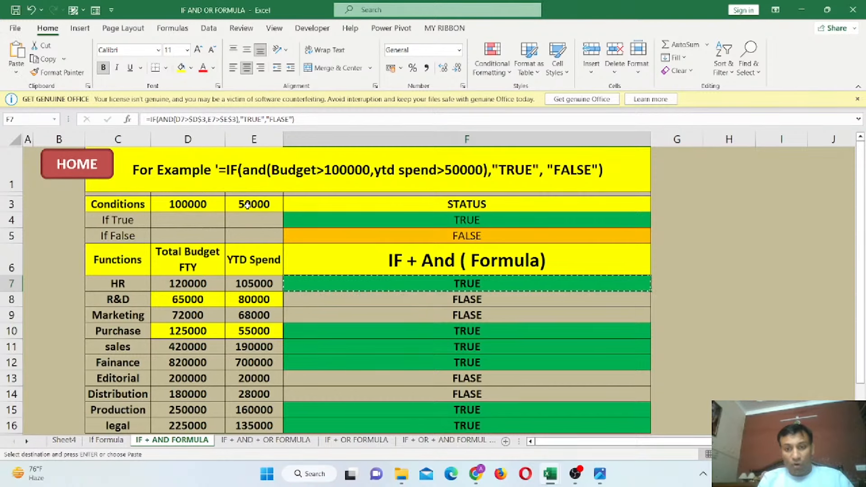
key("ctrl+shift+Down")
key("ctrl+v")
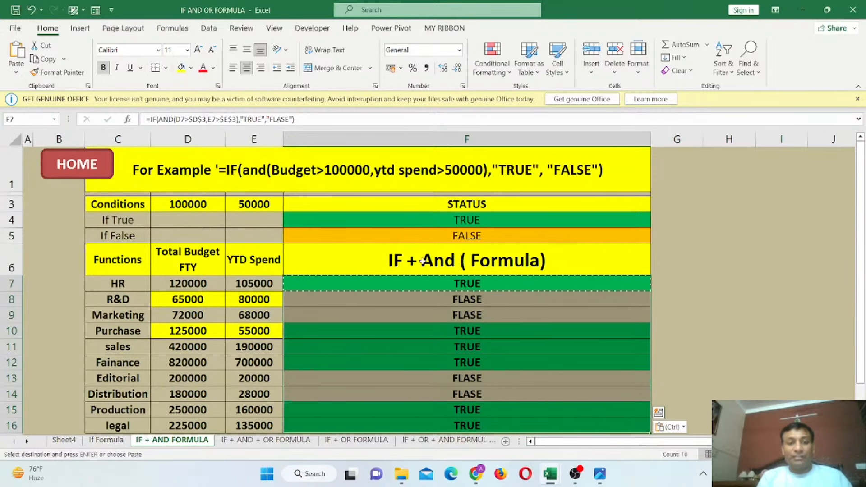
key("Escape")
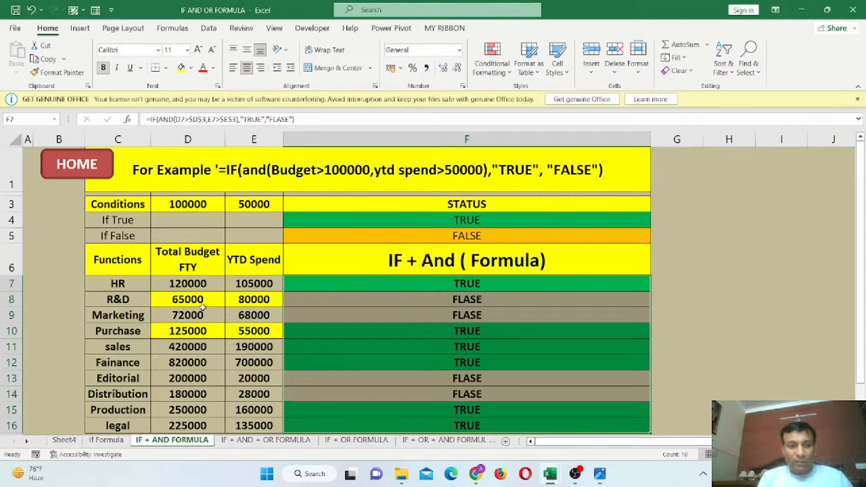
- Set the R&D total budget in D8 to 105000
left_click(202, 306)
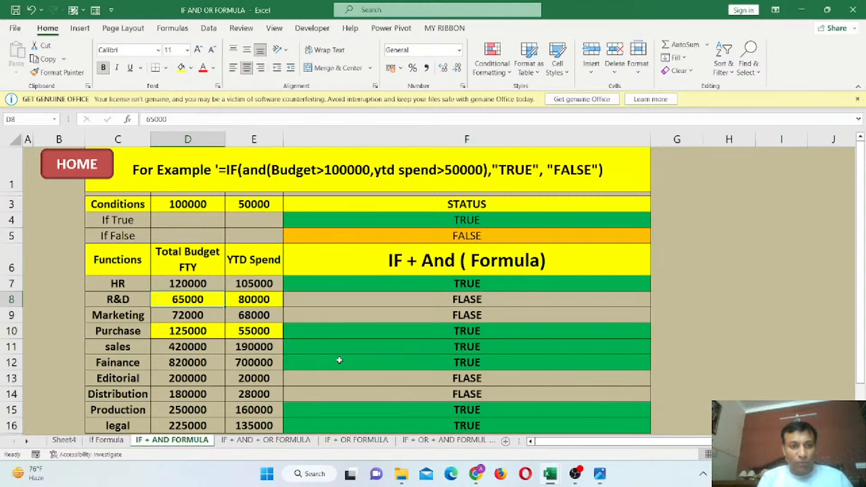
type("105")
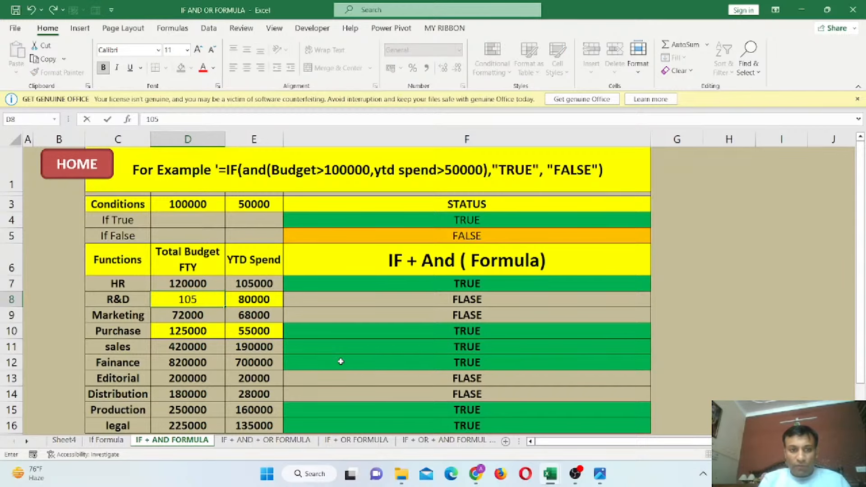
type("000")
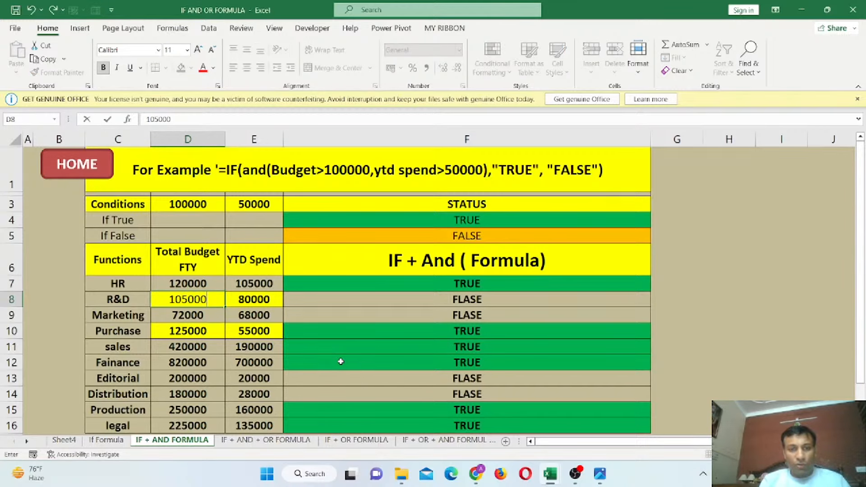
key("Return")
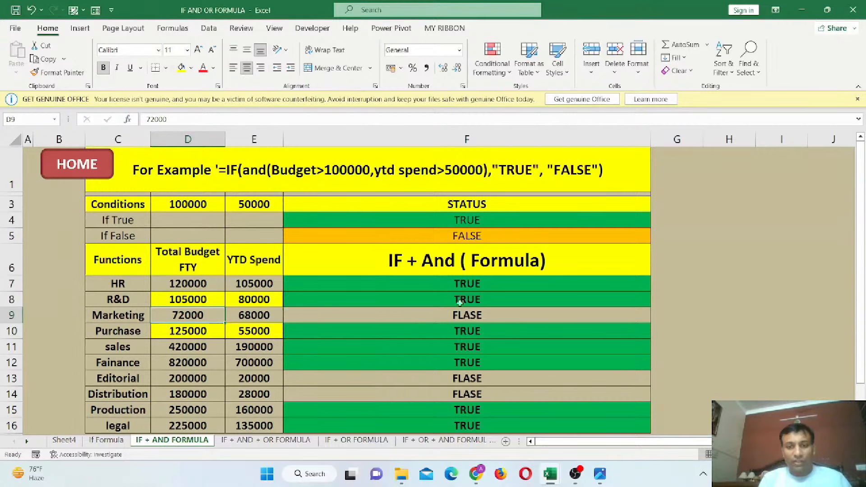
- Set the R&D YTD spend in E8 to 40000 to test the spend condition
left_click(187, 301)
left_click(260, 299, "shift")
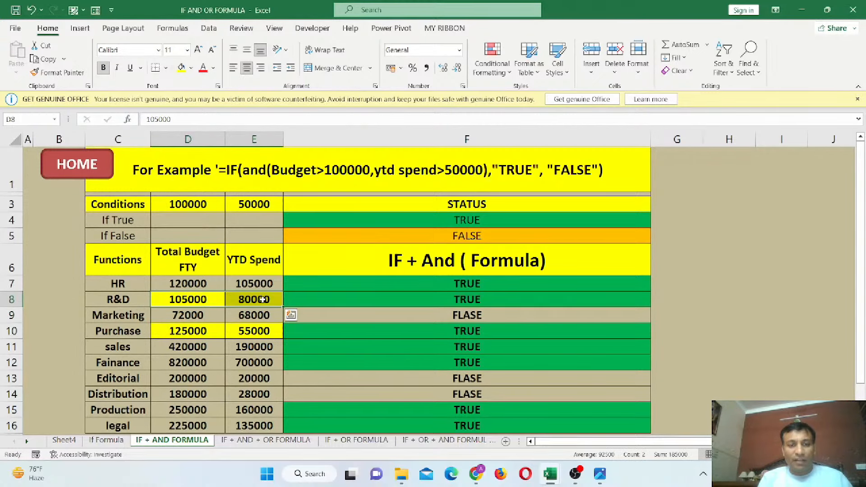
left_click(260, 300)
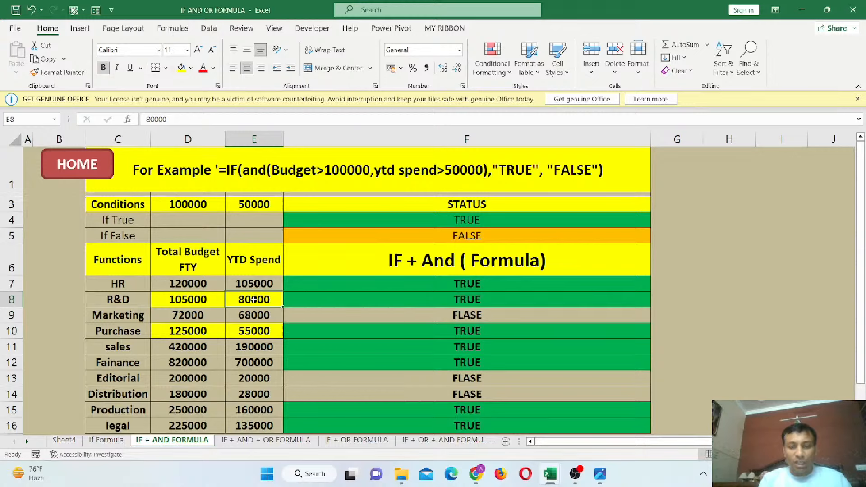
type("4000")
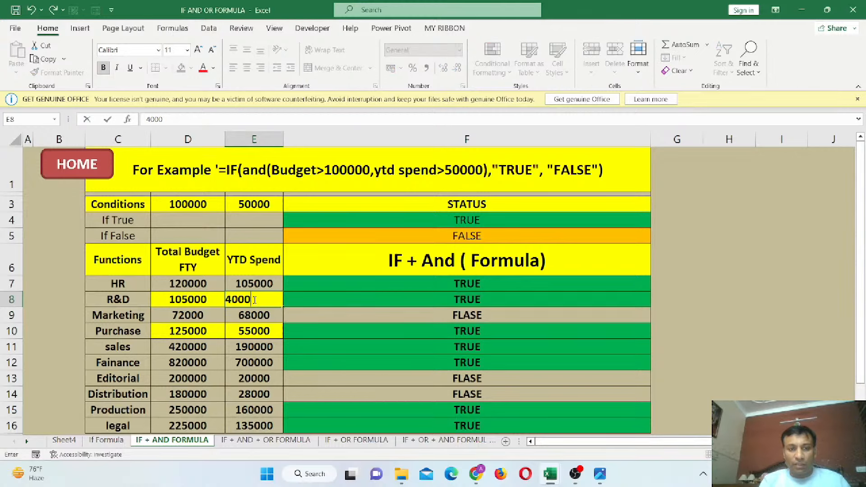
type("0")
key("Return")
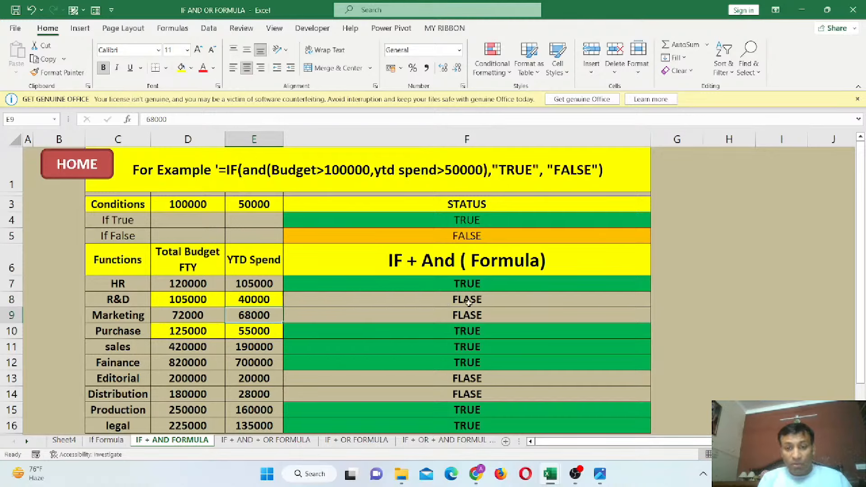
- Correct the misspelled false result in the F7 formula to "FALSE"
left_click(472, 284)
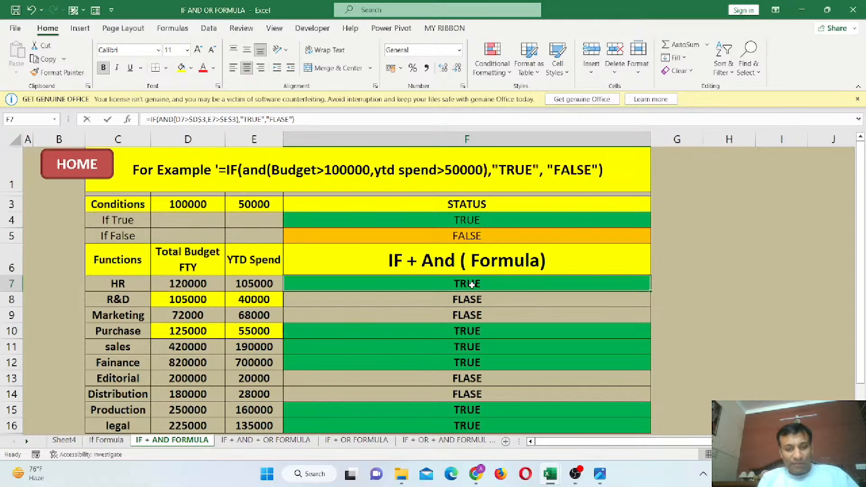
double_click(473, 284)
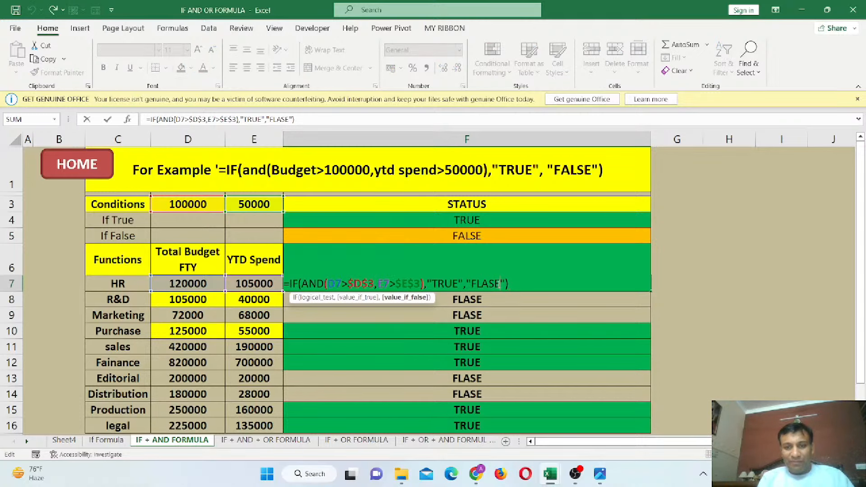
key("BackSpace")
key("BackSpace")
key("BackSpace")
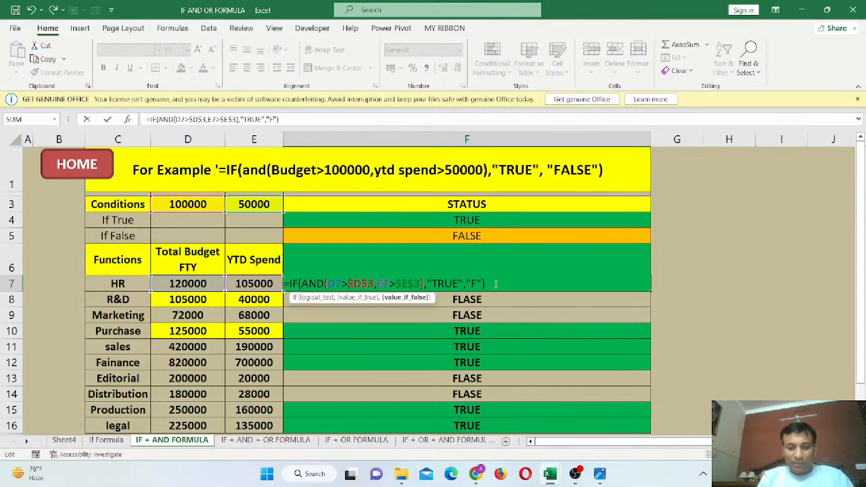
type("ALSE")
key("ctrl+Return")
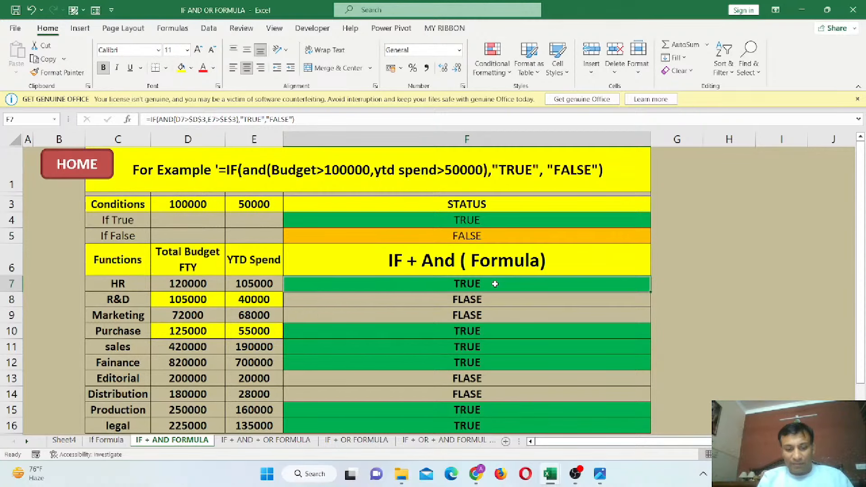
- Copy the corrected F7 formula down to all functions through F16
key("ctrl+c")
key("ctrl+shift+Down")
key("ctrl+v")
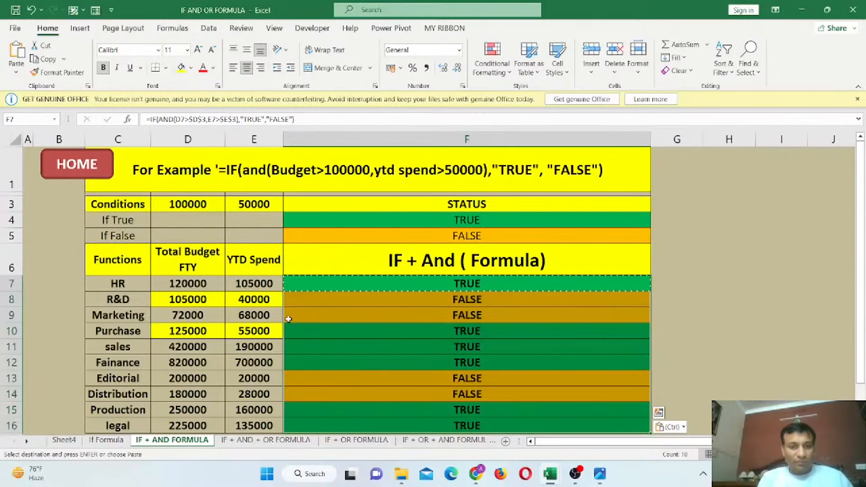
- Set the R&D YTD spend in E8 to 55000
left_click(207, 307)
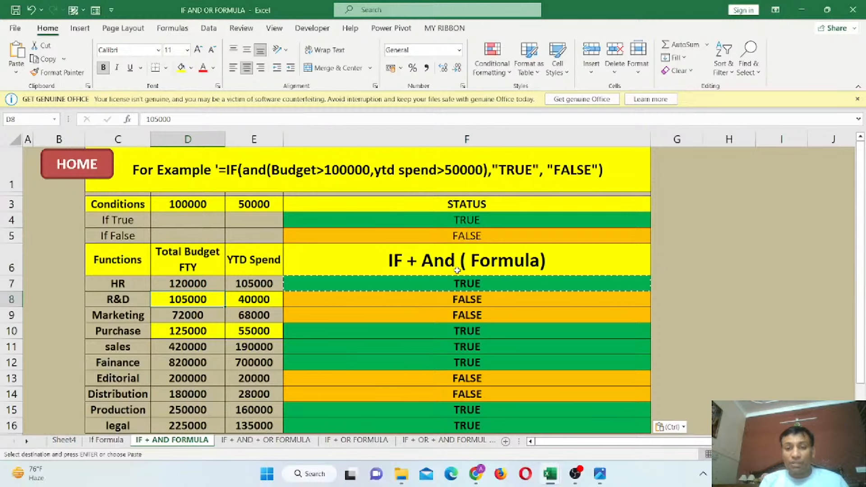
left_click(258, 299)
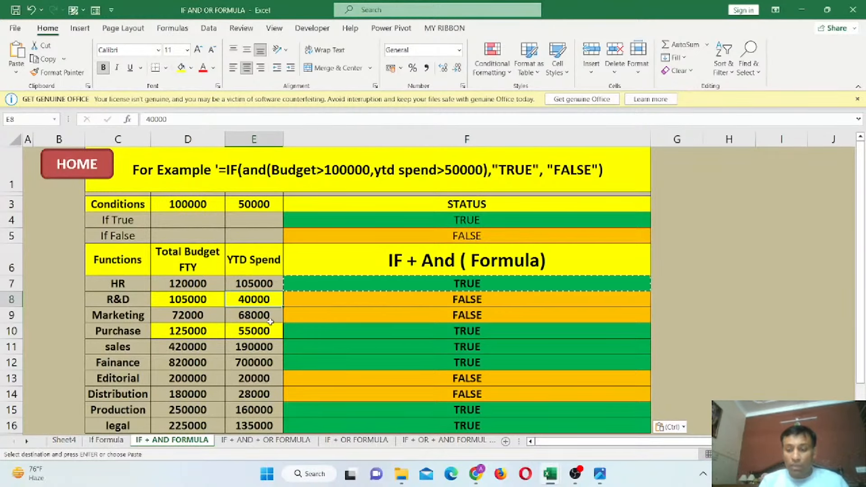
key("F2")
key("BackSpace")
key("BackSpace")
key("BackSpace")
key("Delete")
key("Delete")
type("55000")
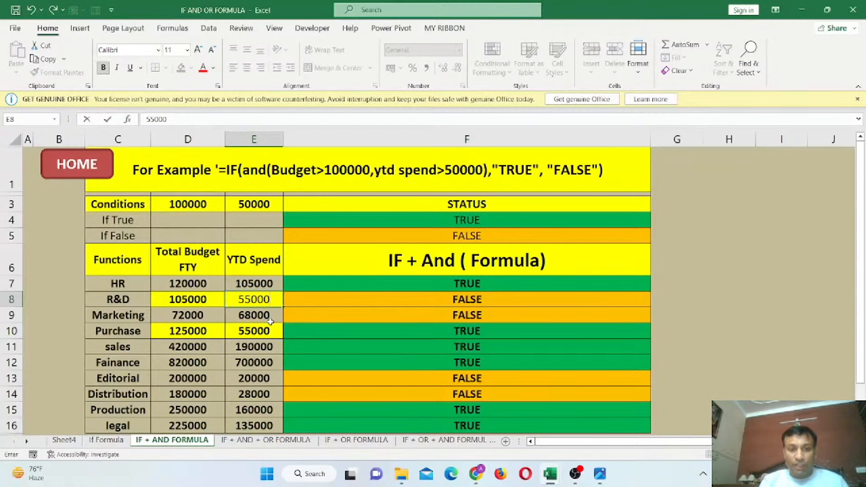
key("Return")
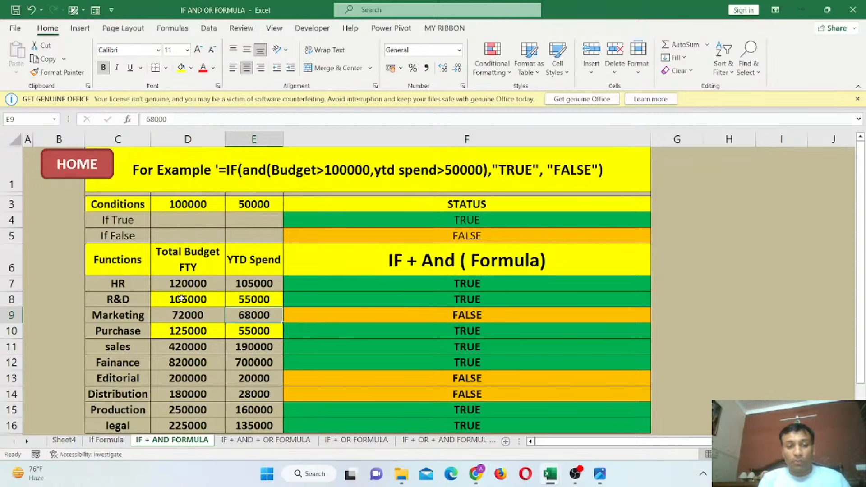
- Return to the home index sheet and open the IF + AND + OR formula sheet from its list
left_click_drag(185, 299, 256, 300)
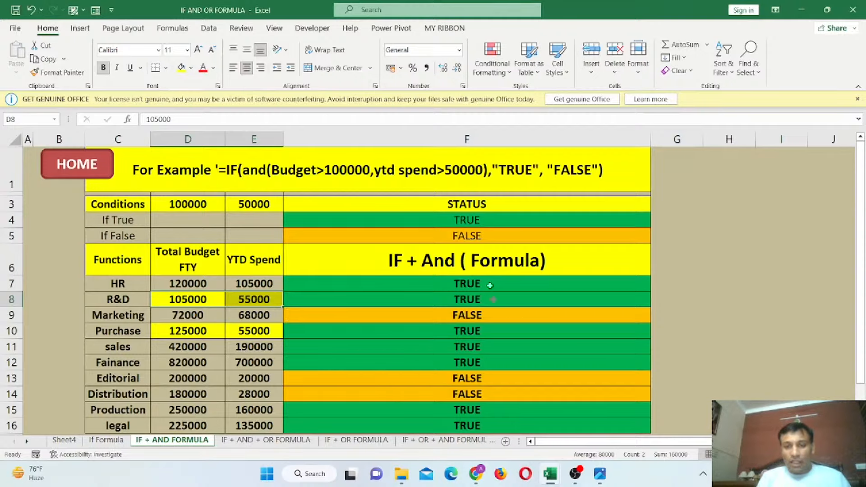
left_click_drag(490, 285, 491, 429)
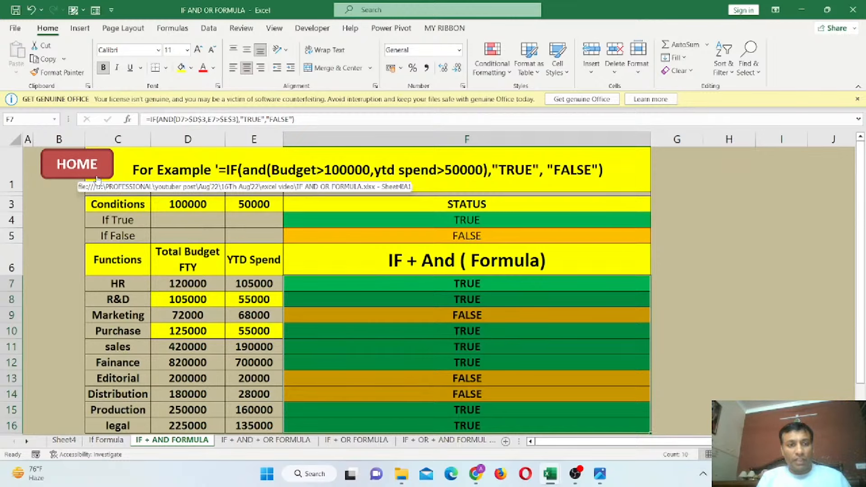
left_click(96, 178)
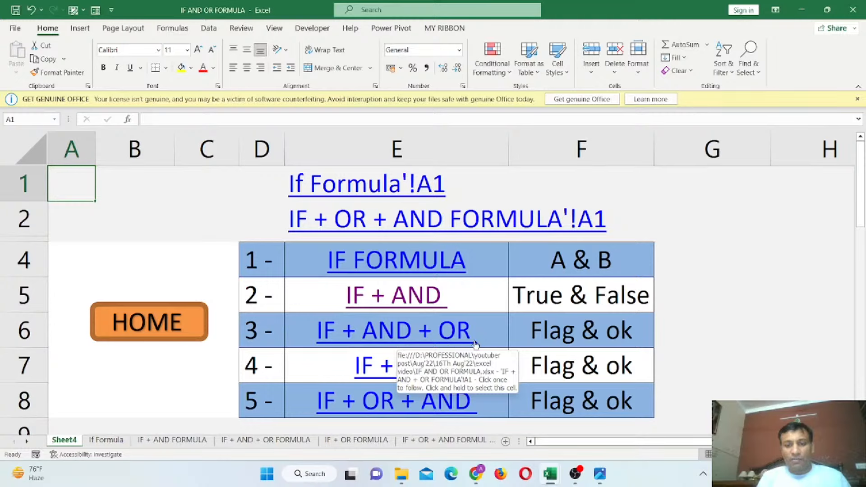
left_click(403, 336)
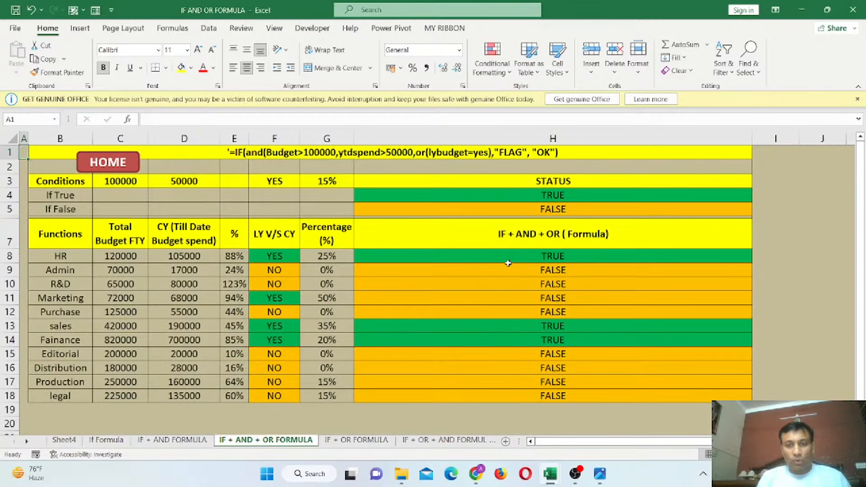
left_click_drag(515, 256, 519, 395)
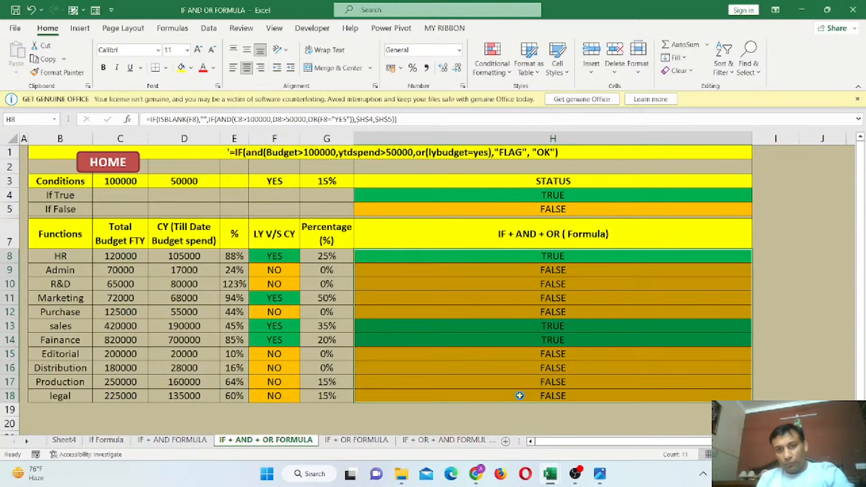
key("Delete")
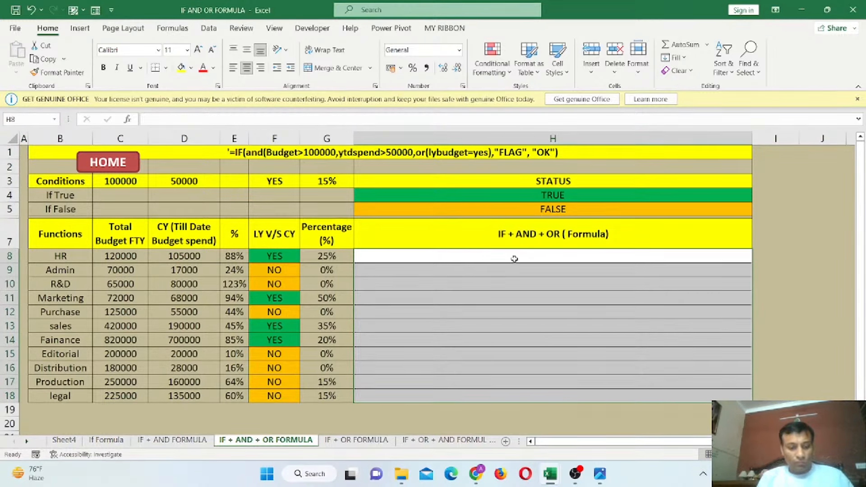
key("ctrl+z")
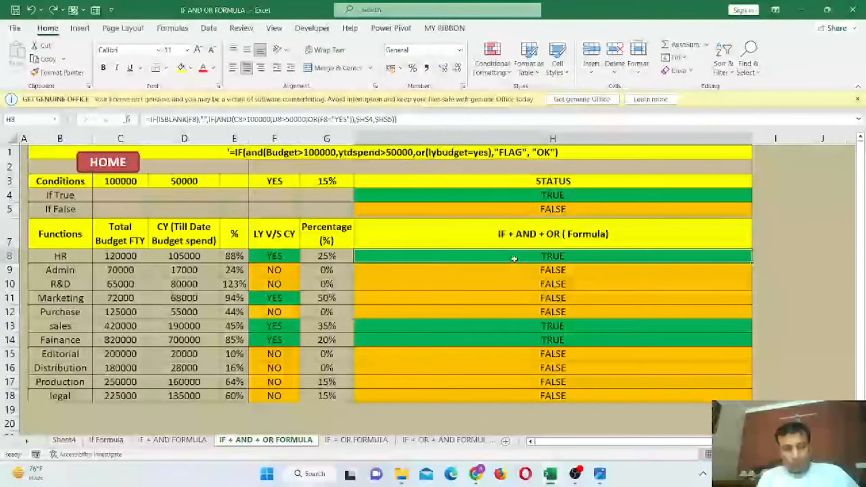
- Clear the existing IF + AND + OR formulas from H8:H18
left_click_drag(515, 259, 543, 397)
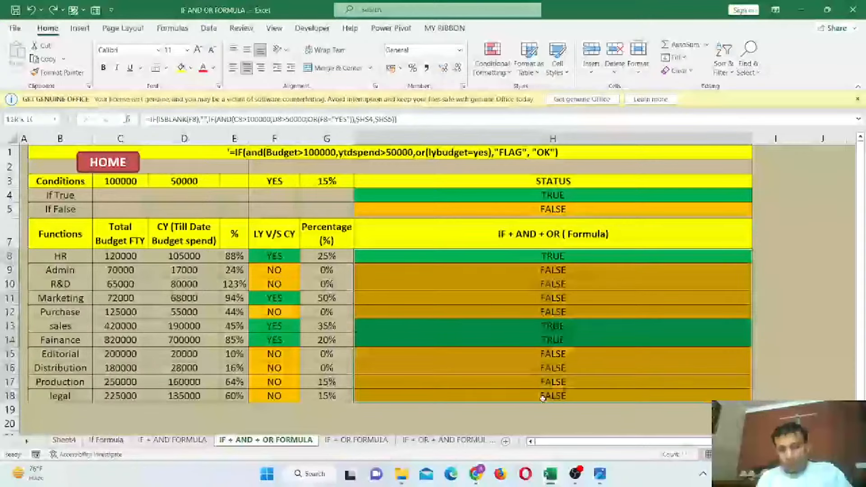
key("Delete")
left_click(523, 257)
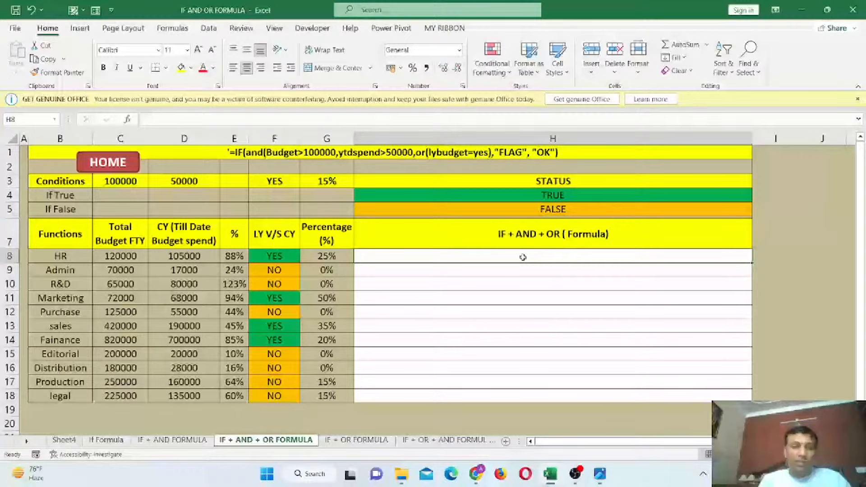
left_click_drag(120, 256, 185, 395)
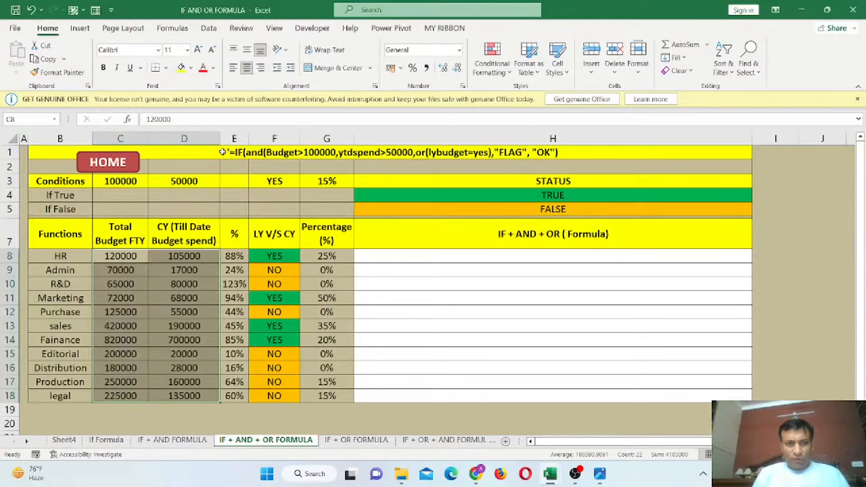
left_click(319, 152)
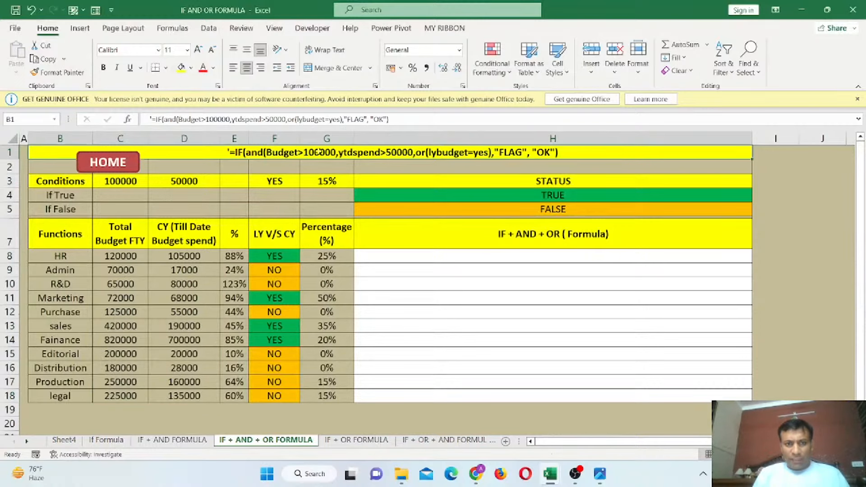
double_click(447, 152)
- Start an IF formula with a nested AND in H8, testing the HR budget against its threshold as C8>$C$3
left_click(461, 259)
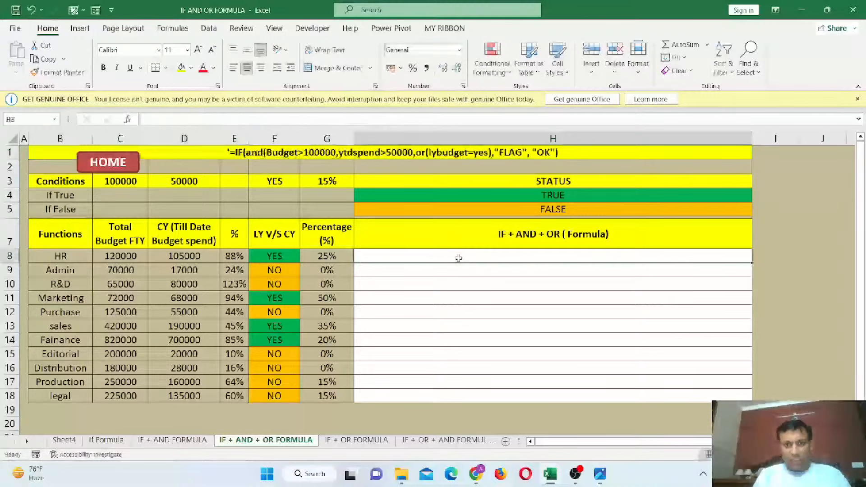
type("=IF")
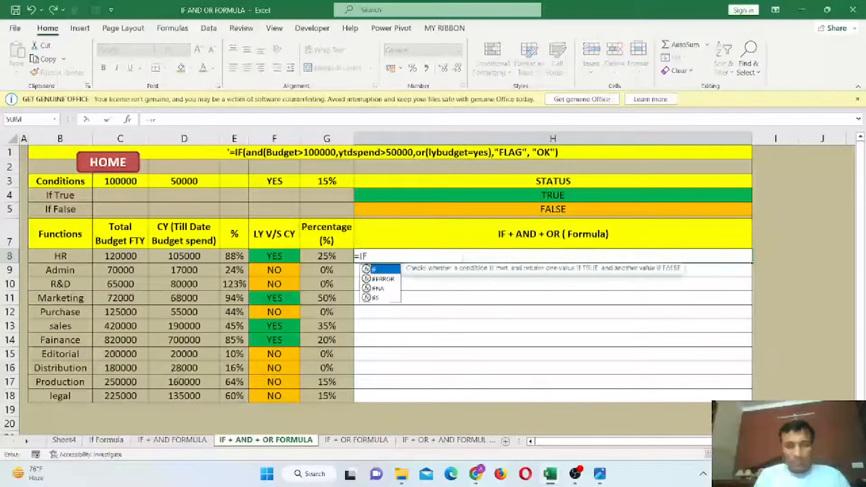
type("(")
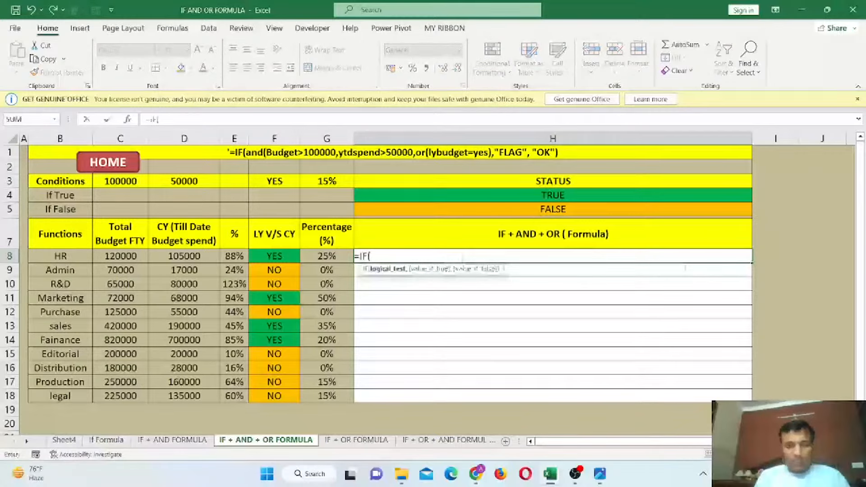
type("AND(")
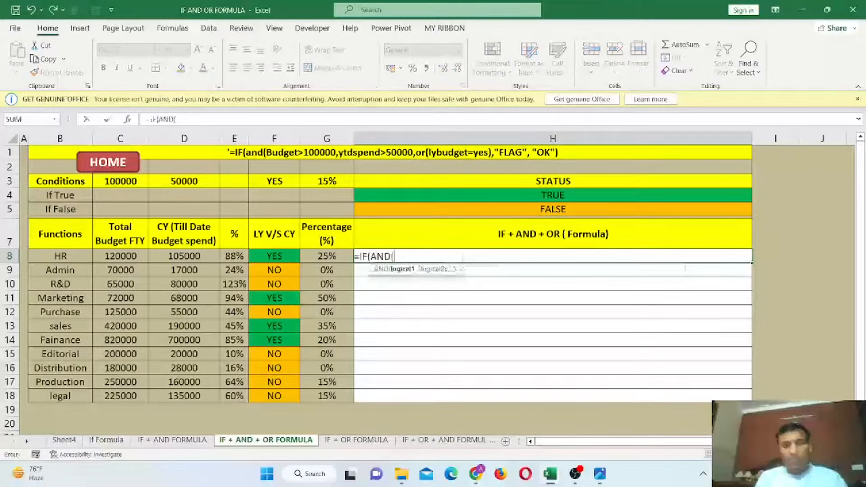
left_click(121, 256)
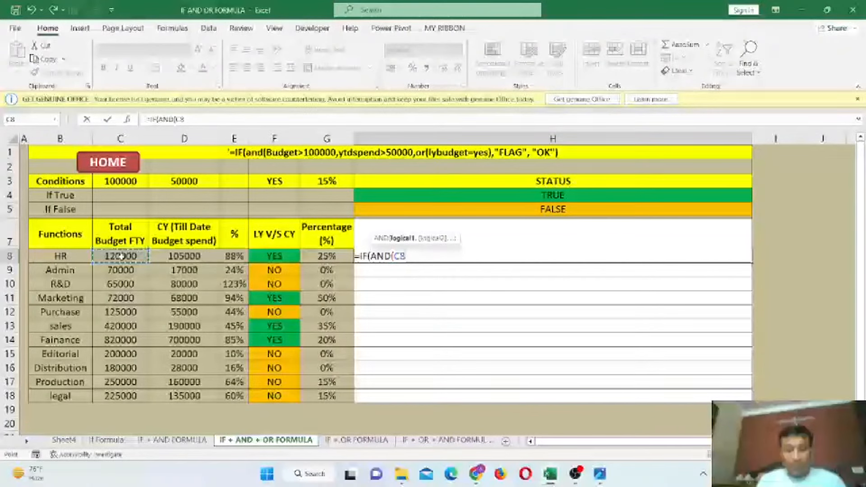
type(">")
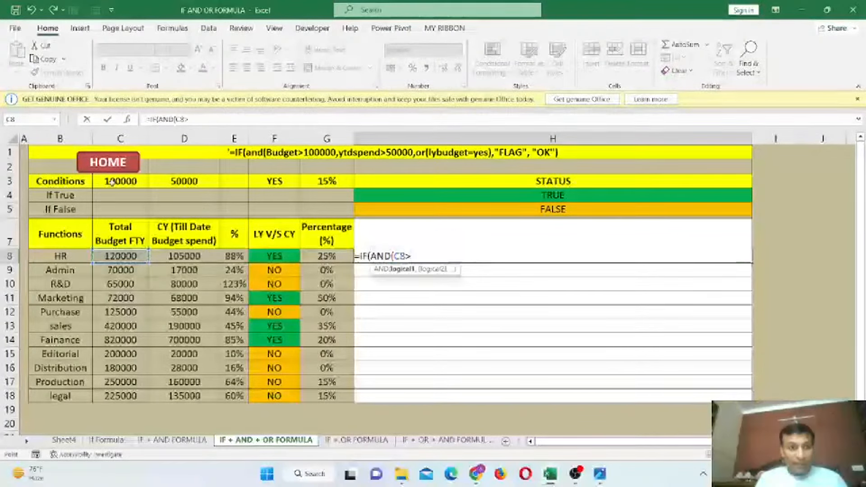
left_click(112, 182)
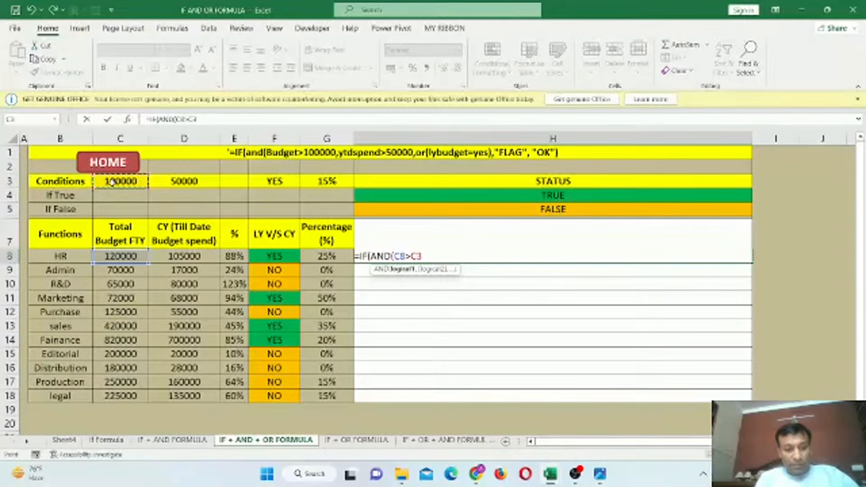
key("F4")
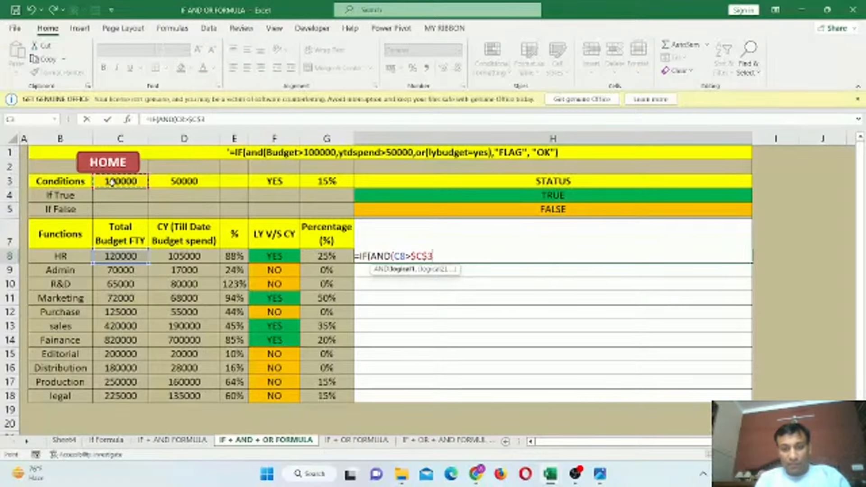
type(",")
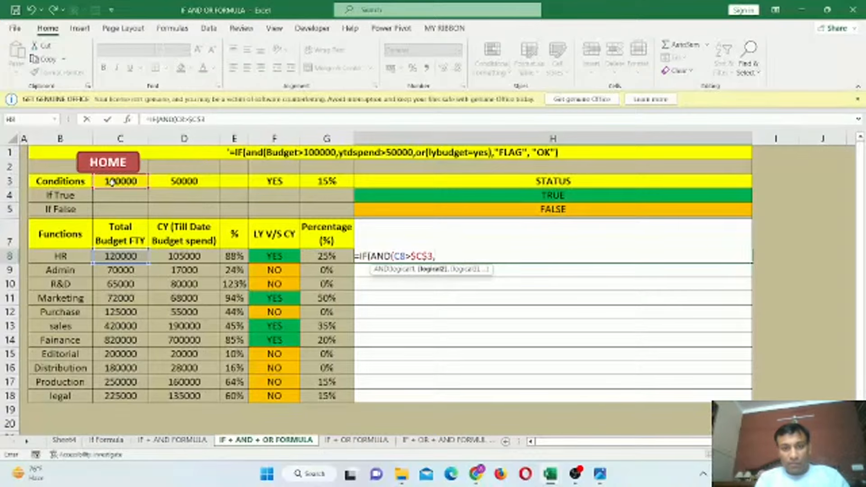
- Add the second AND condition D8>$D$3 to the H8 formula for the till-date spend
left_click(185, 256)
type(">")
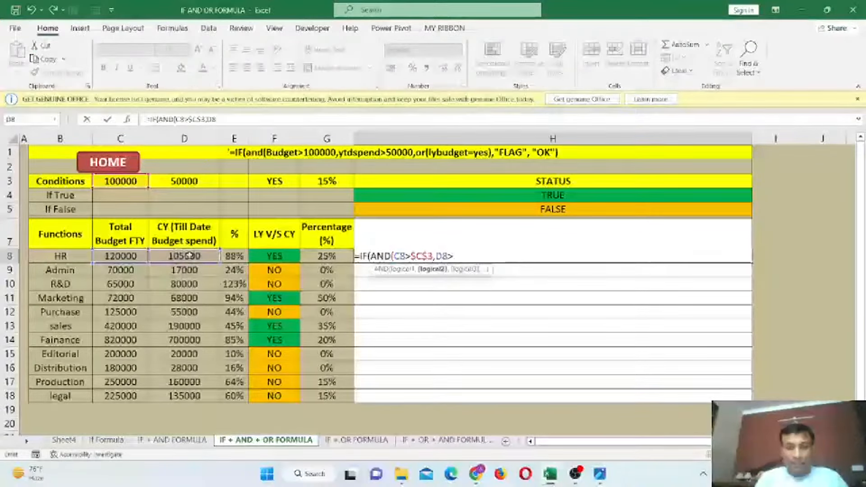
left_click(185, 181)
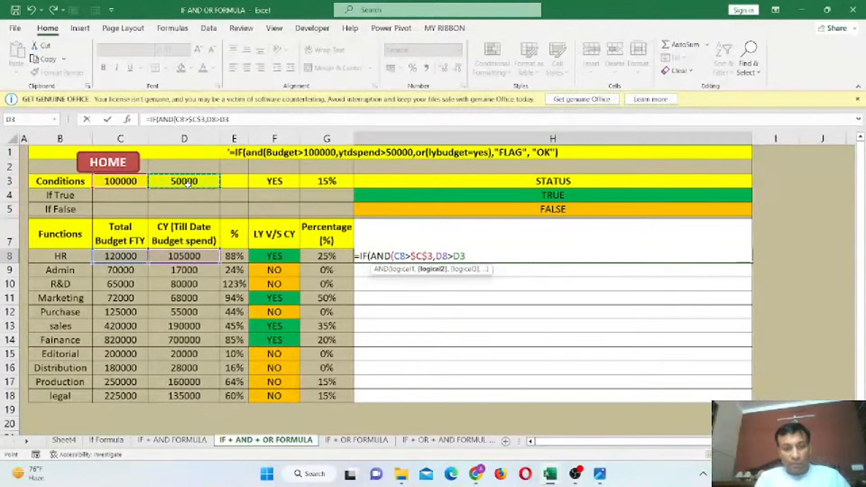
key("F4")
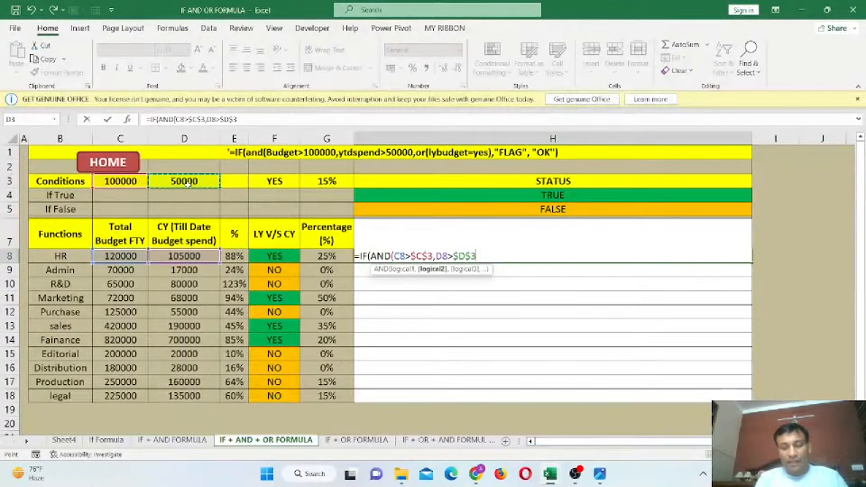
type(",")
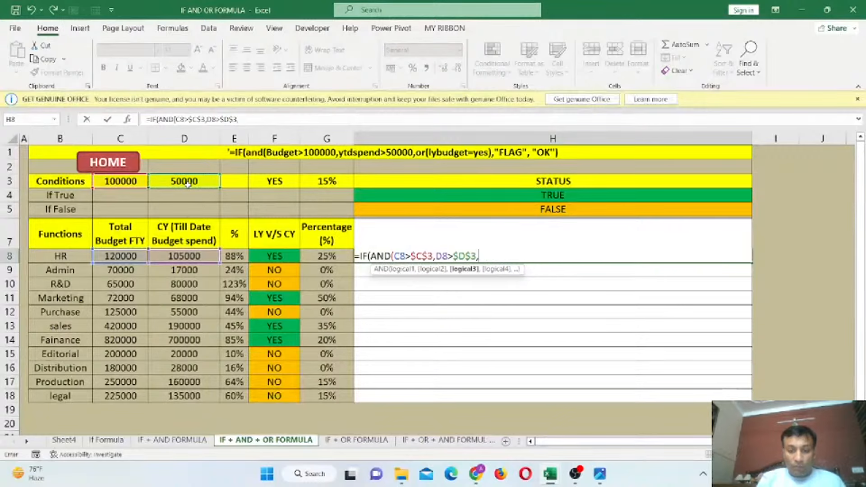
- Begin a nested OR condition in the H8 formula that tests F8 for equality
type("OR")
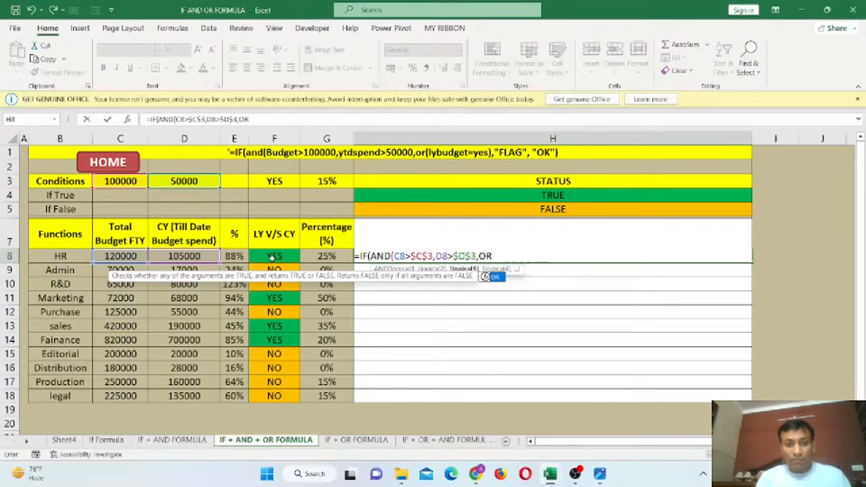
type("(")
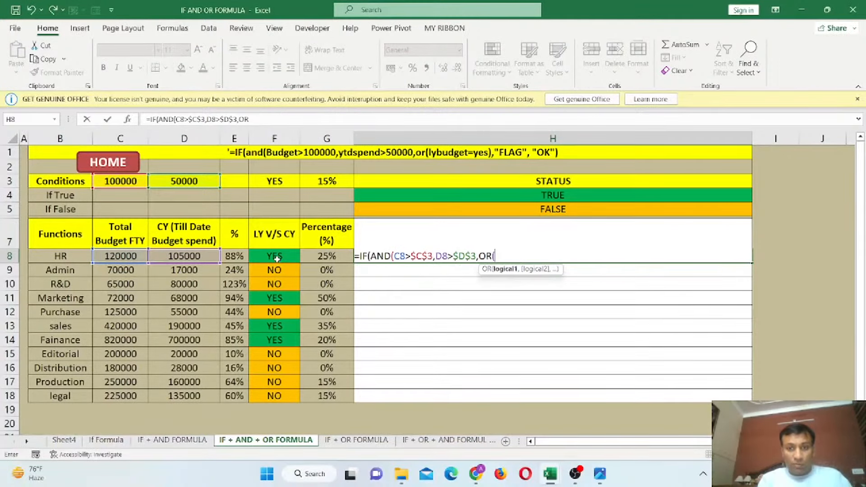
left_click(277, 258)
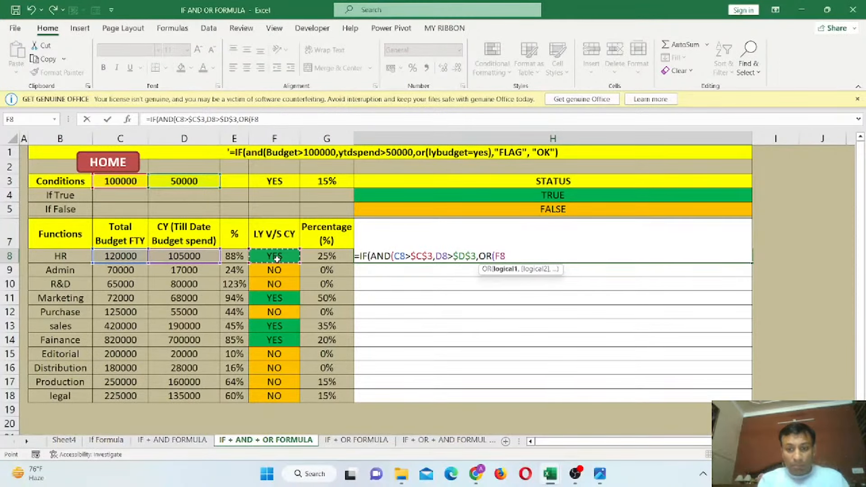
type("=")
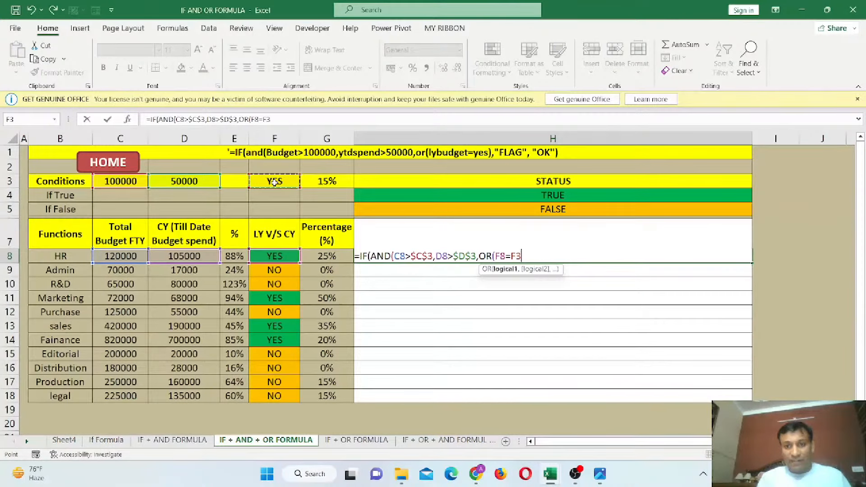
left_click(275, 183)
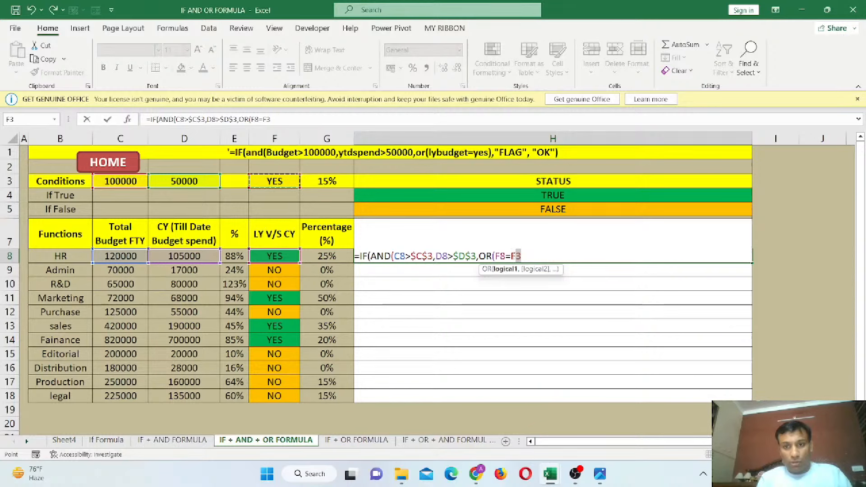
double_click(518, 256)
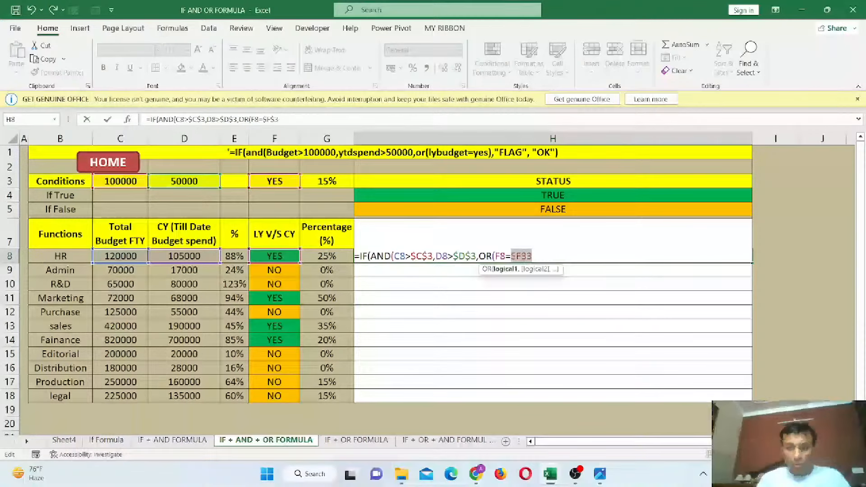
key("F4")
key("BackSpace")
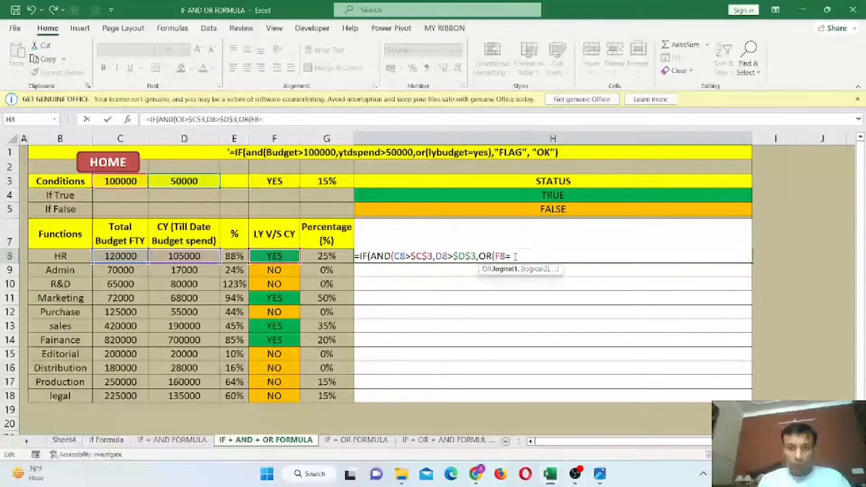
- Complete the OR test with the absolute reference $F$3 and close both the OR and AND functions
left_click(283, 181)
key("F4")
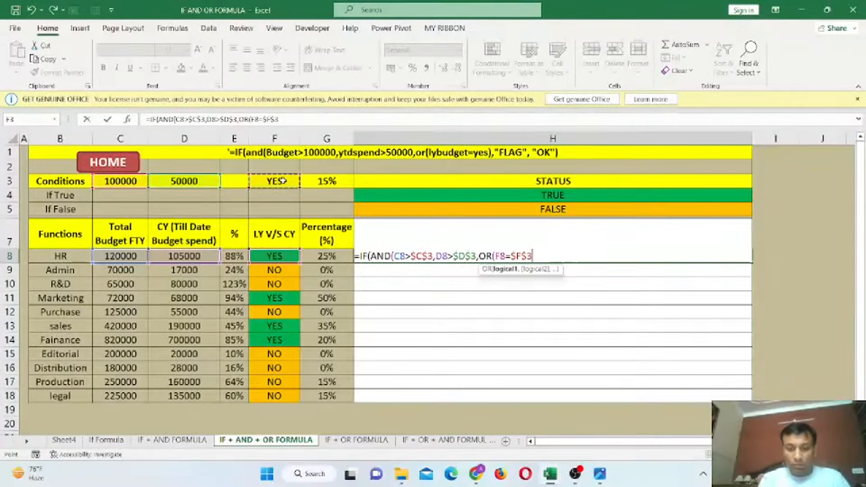
type(")")
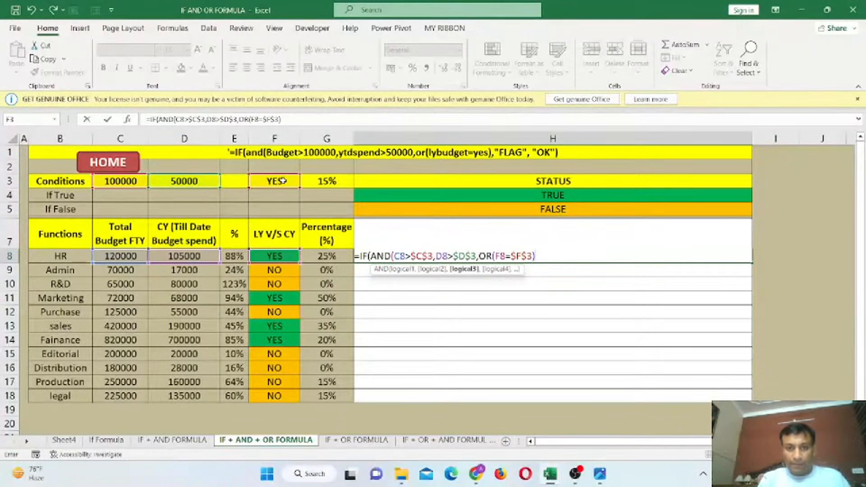
type(")")
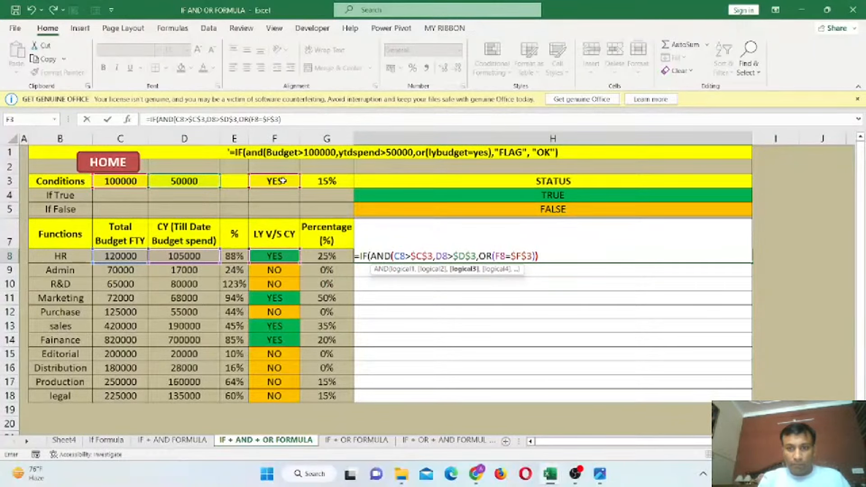
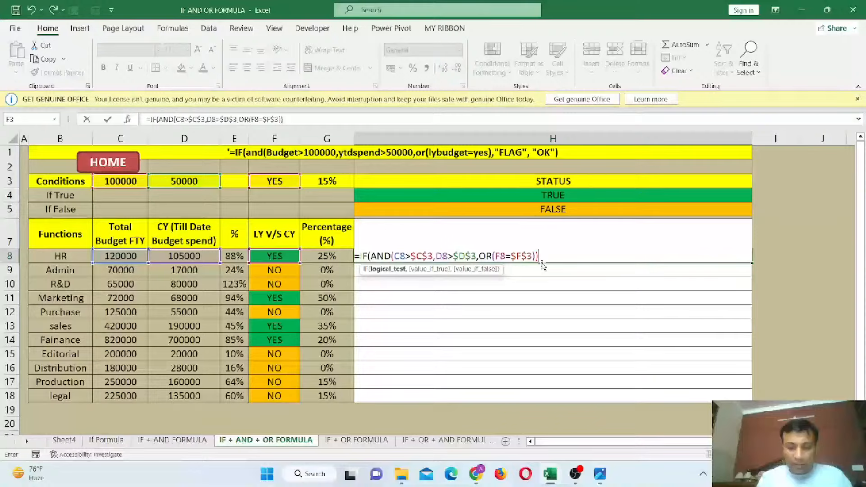
- Finish the H8 formula with "TRUE" as the value if true and "FALSE" as the value if false, and enter it
type(",\"TRUE,")
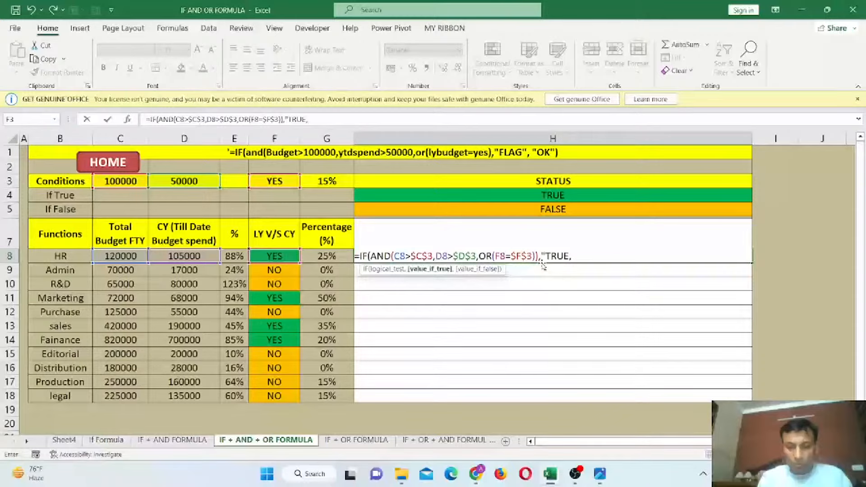
key("BackSpace")
type("\",\"FALSE")
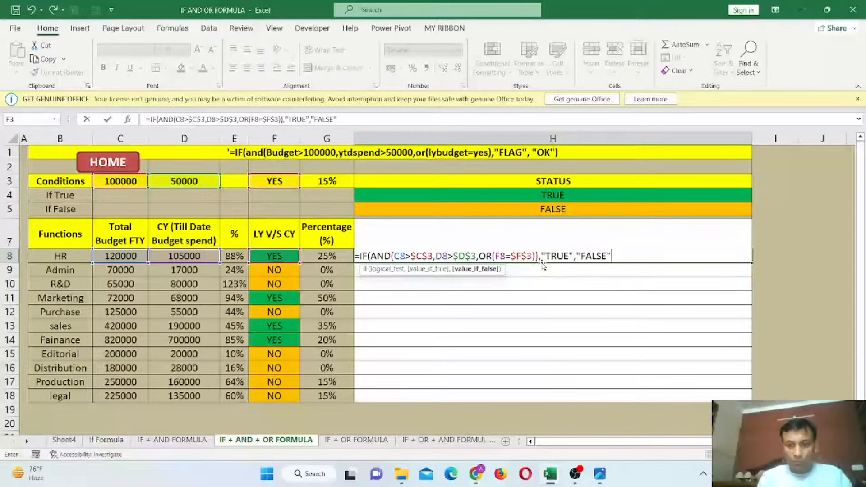
type("\"")
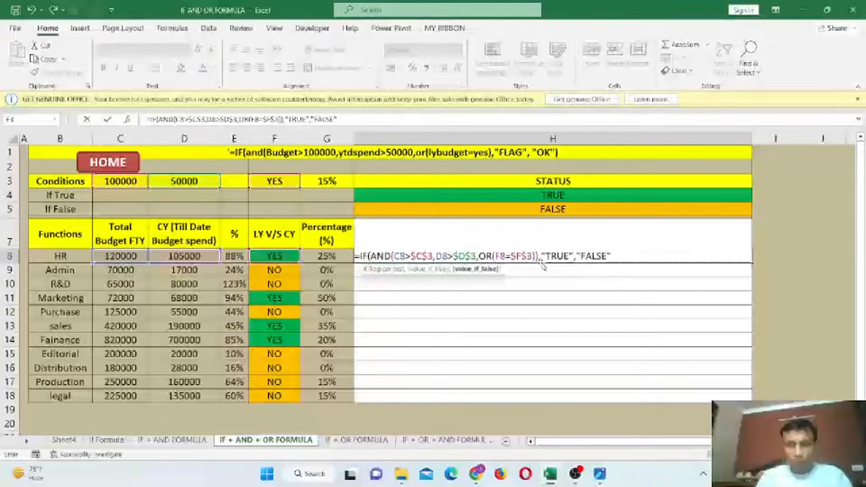
key("Return")
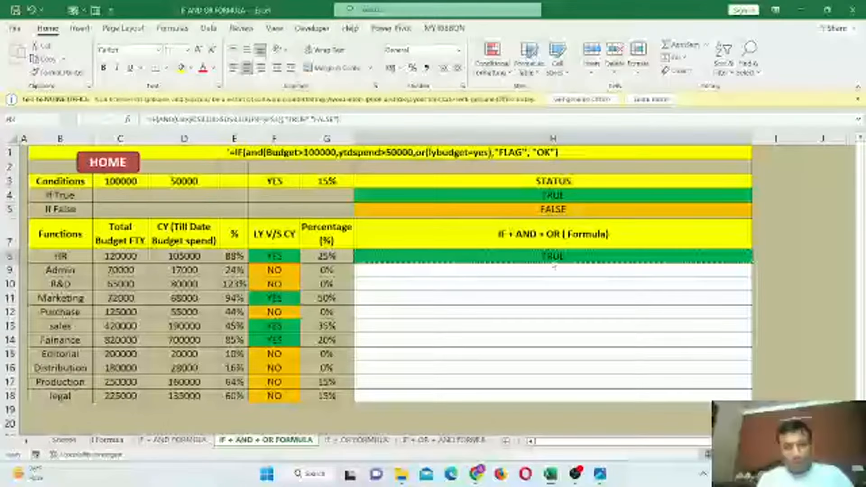
- Copy the H8 formula down the column through H18 to evaluate every function
left_click_drag(554, 267, 566, 396)
type("FALSE FALSE FALSE FALSE TRUE TRUE FALSE FALSE FALSE FALSE")
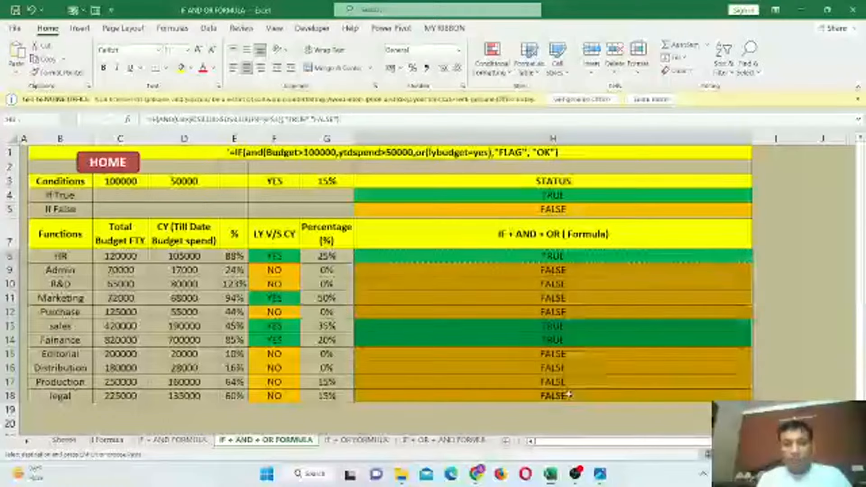
left_click(507, 293)
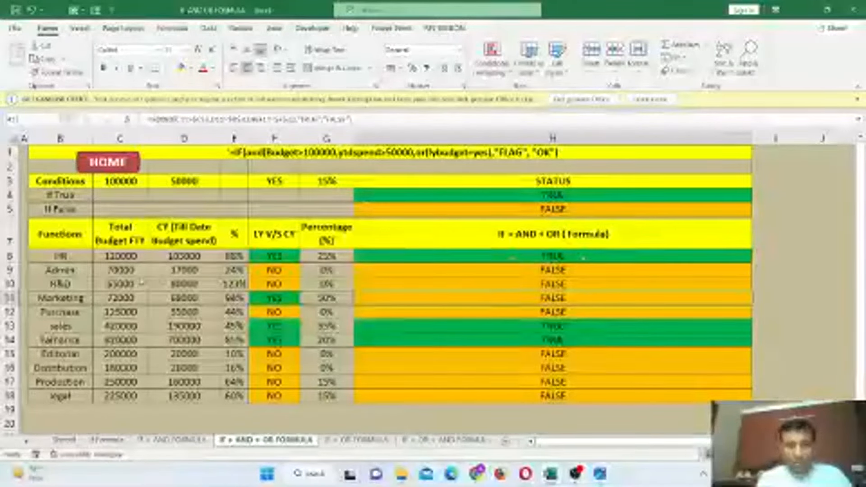
- Highlight the Admin figures in C9:G9 with yellow and set the Admin total budget in C9 to 105000
left_click_drag(108, 270, 315, 270)
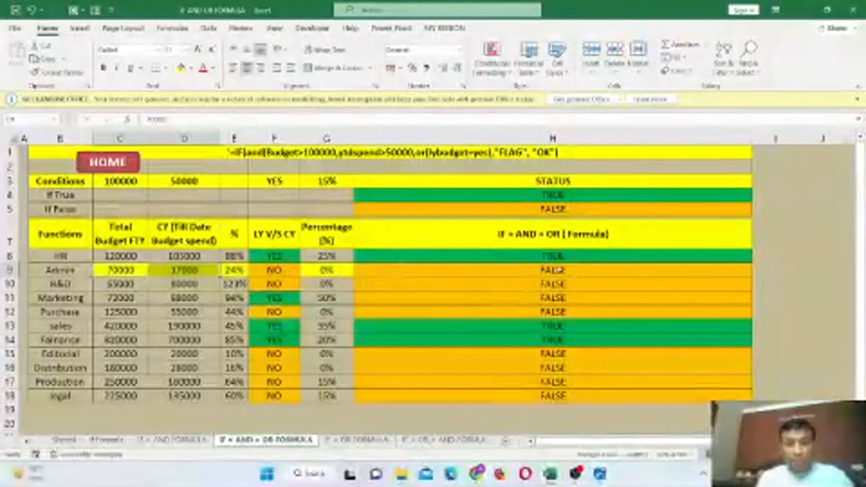
left_click(559, 270)
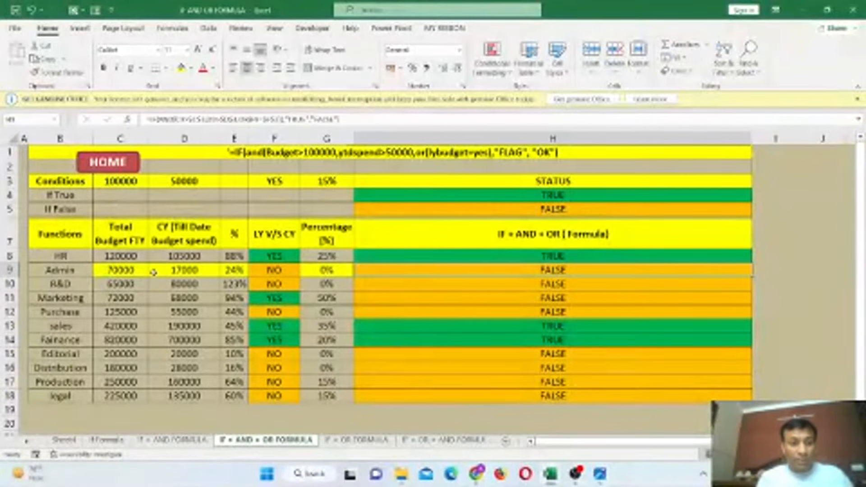
left_click(135, 272)
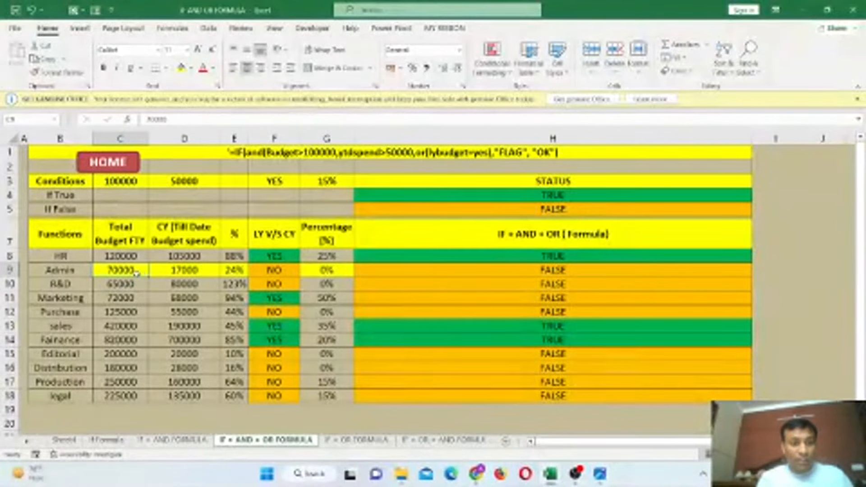
type("105")
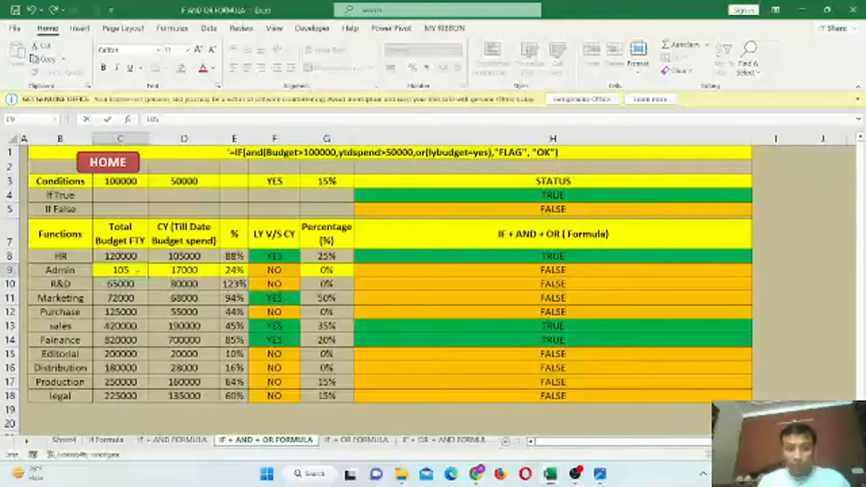
type("000")
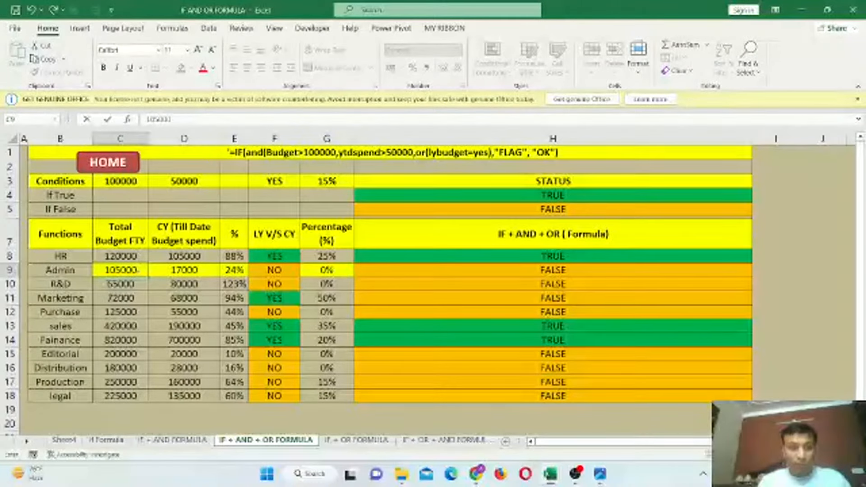
key("Return")
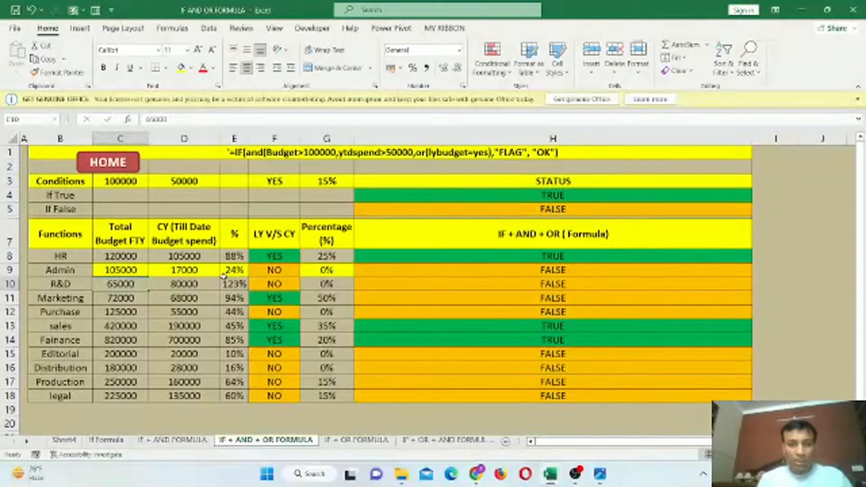
- Set the Admin till-date budget spend in D9 to 55000
left_click(181, 271)
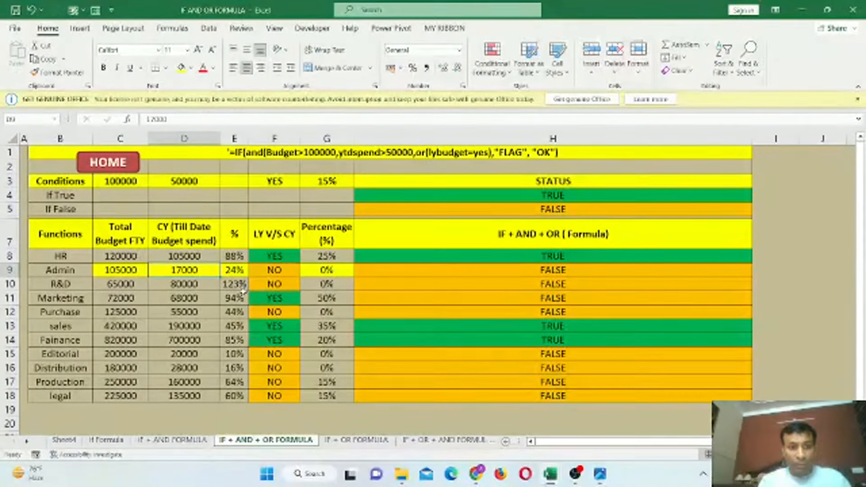
type("55000")
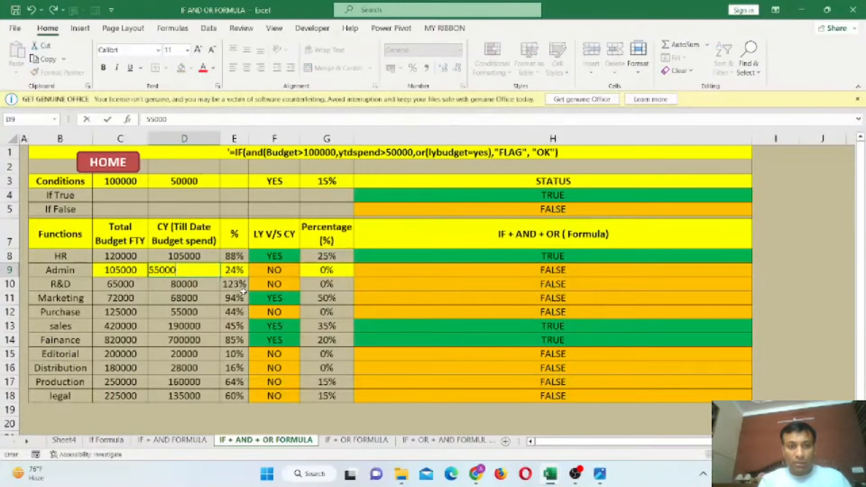
key("Return")
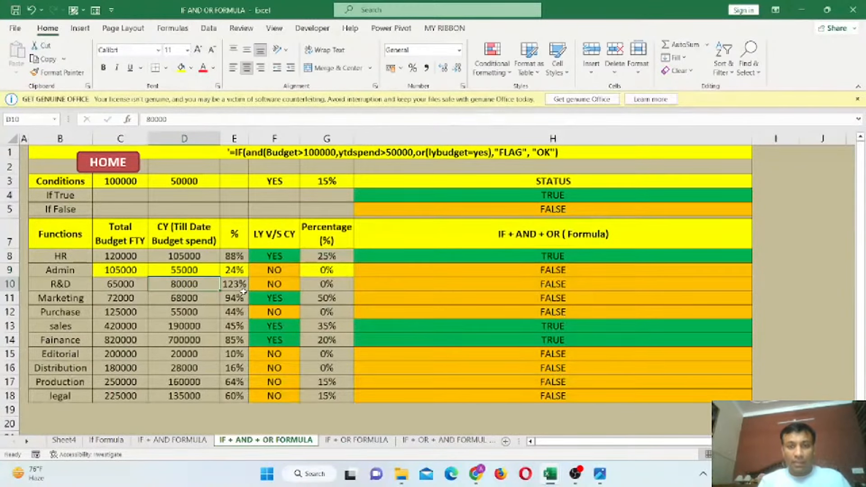
- Override the Admin LY V/S CY value in F9 with YES and check the formula result in H9
left_click(280, 270)
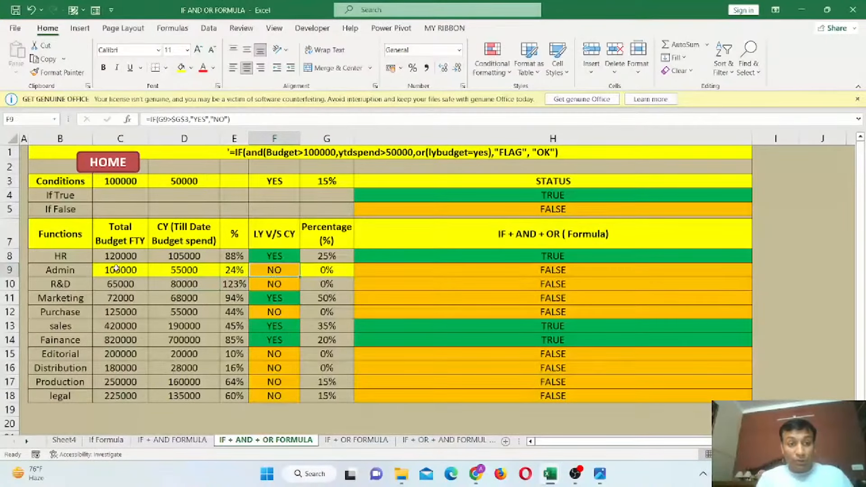
left_click_drag(118, 269, 230, 270)
left_click(287, 271)
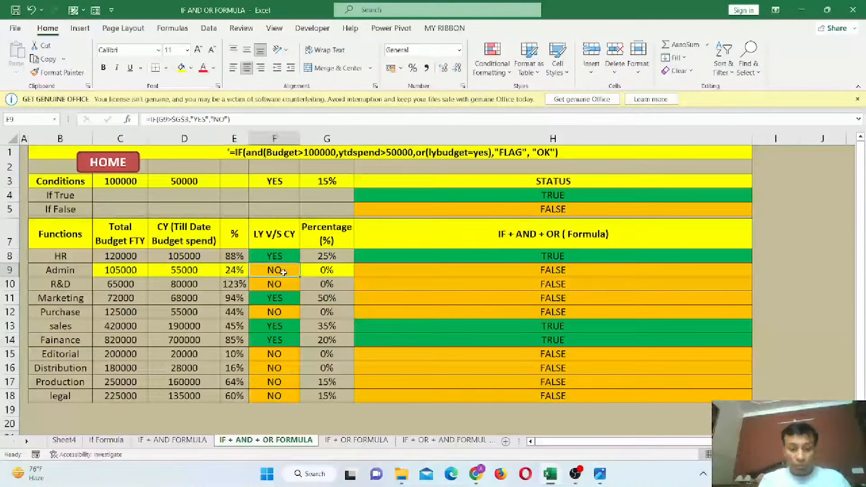
type("YES")
key("Return")
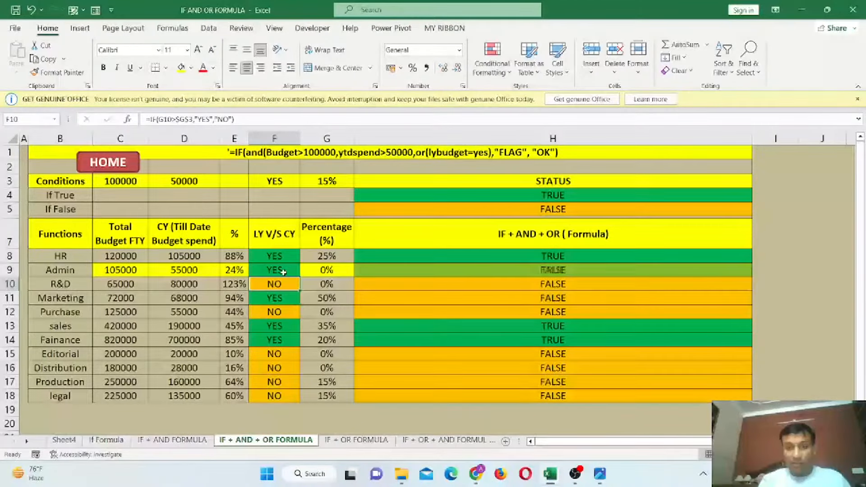
left_click(558, 271)
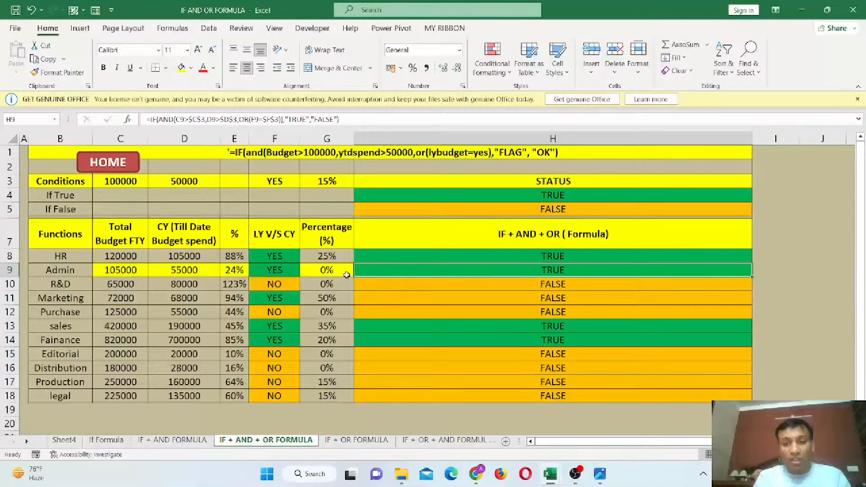
- Set the Admin LY V/S CY value in F9 to NO
left_click(290, 269)
type("NO")
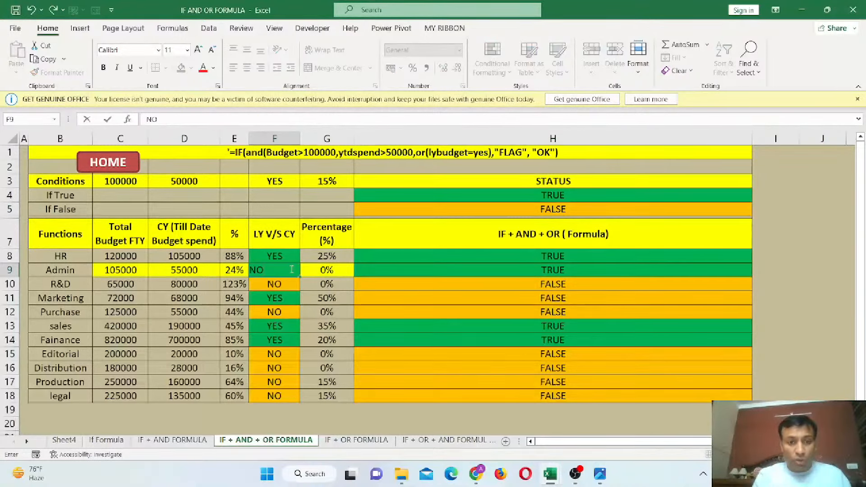
key("Return")
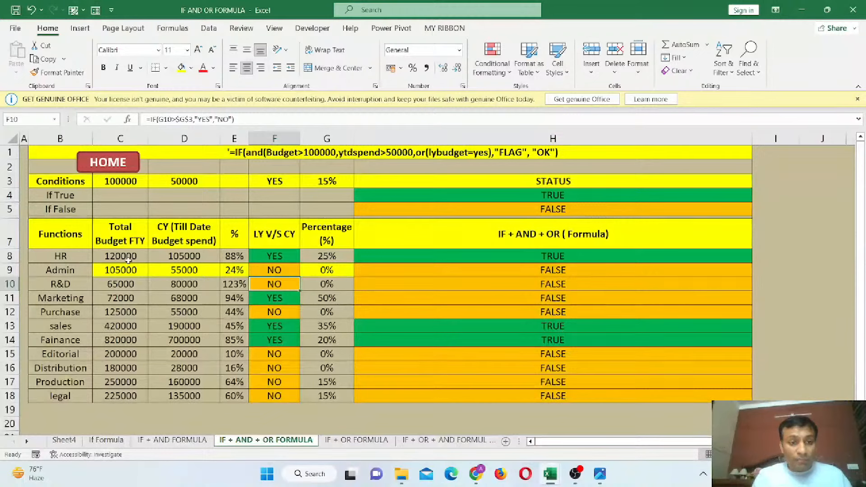
- Examine the budget and spend figures in C8:D18, the formula results in H8:H18 and the % column
left_click_drag(129, 260, 203, 398)
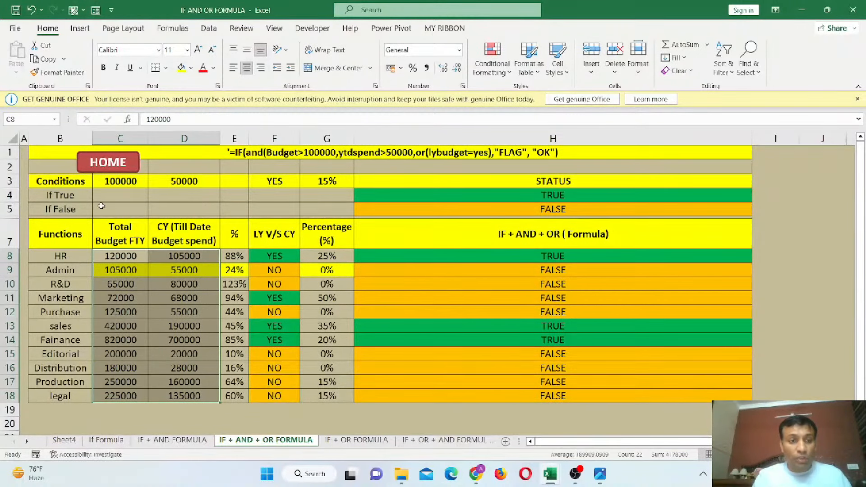
left_click(128, 258)
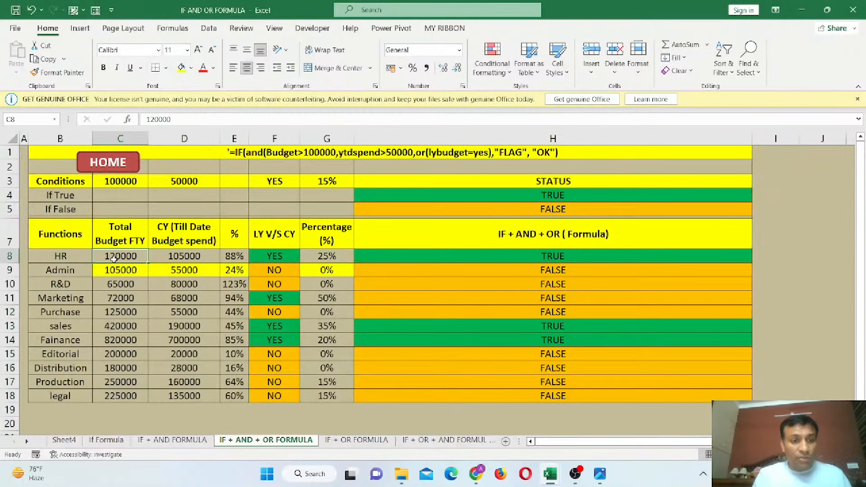
left_click(184, 257)
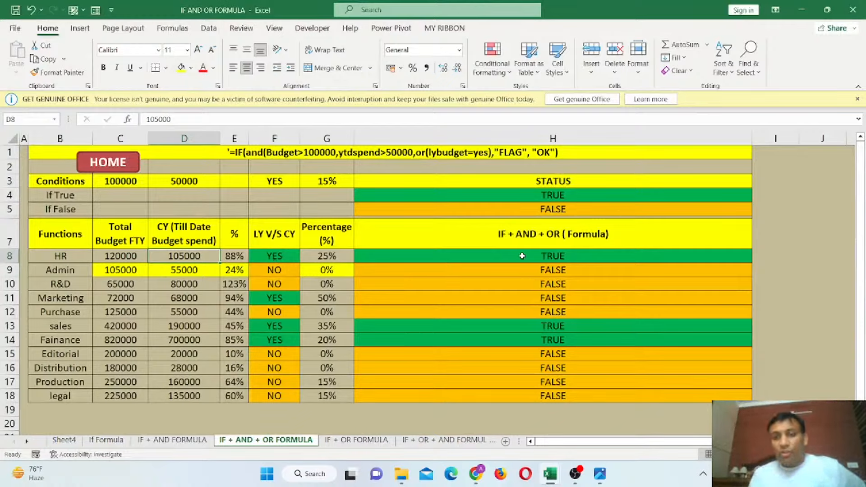
left_click_drag(524, 256, 554, 390)
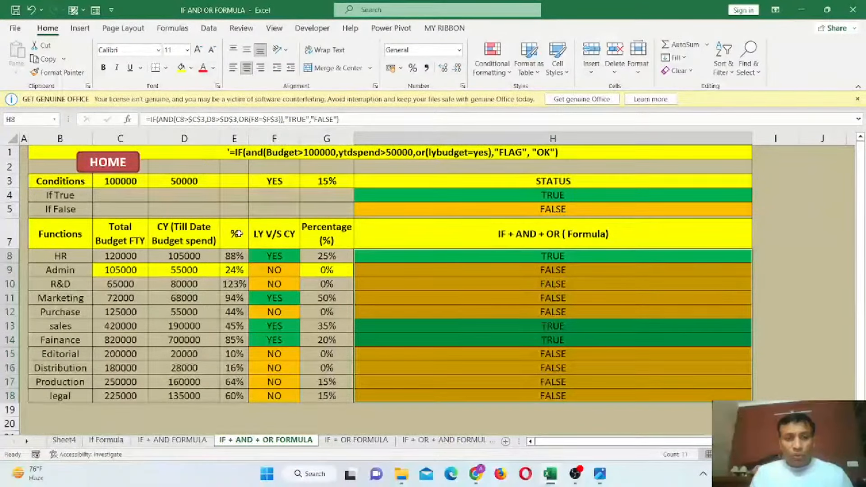
left_click_drag(235, 234, 237, 398)
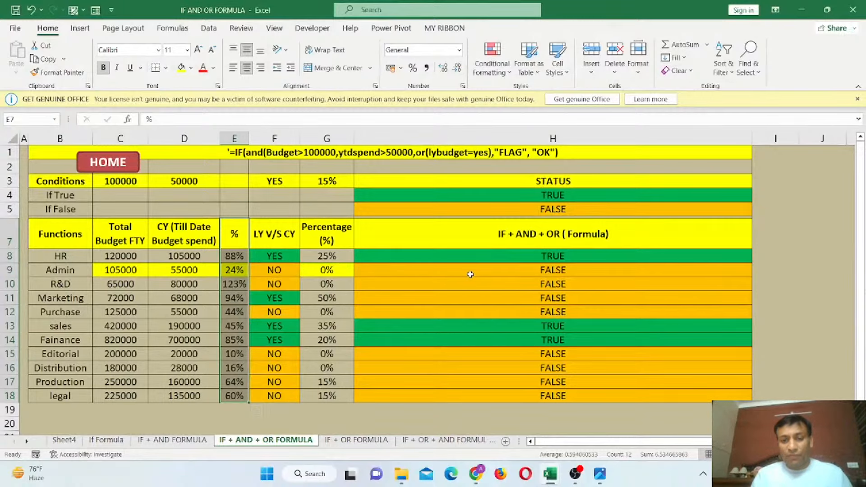
- Go through the home index to the IF + OR sheet and clear the existing results in H9:H19
left_click(122, 172)
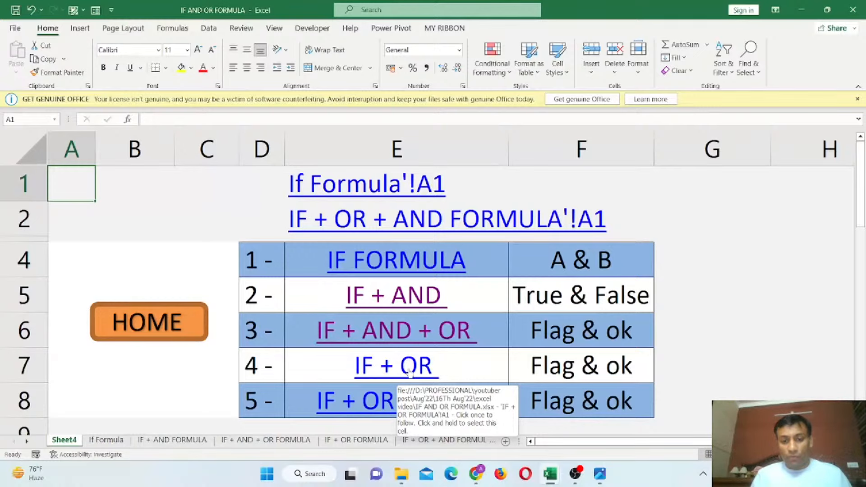
left_click(409, 371)
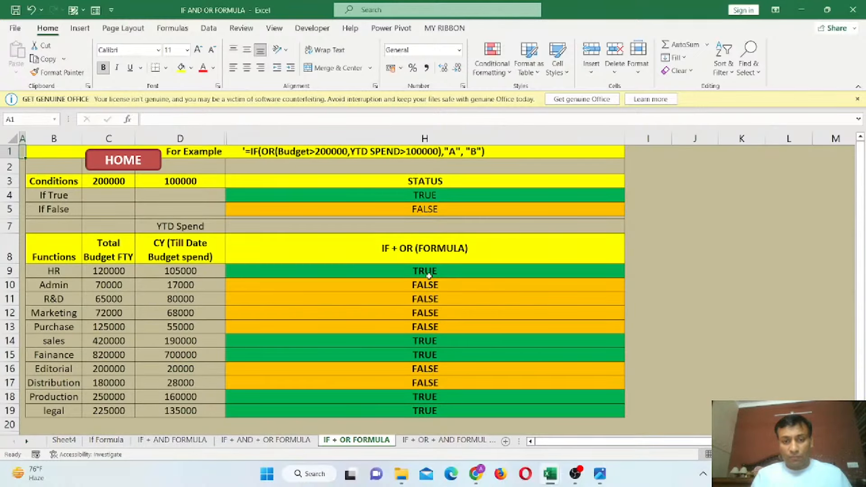
left_click_drag(429, 275, 430, 410)
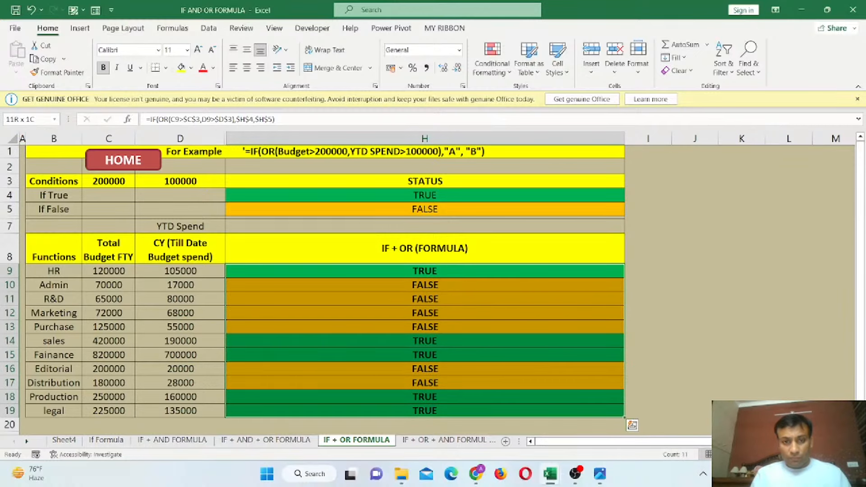
left_click(444, 275)
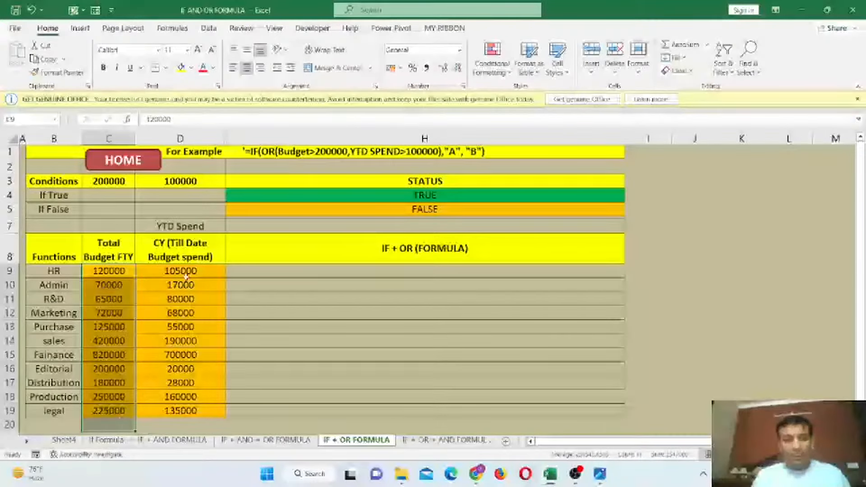
left_click_drag(185, 273, 185, 411)
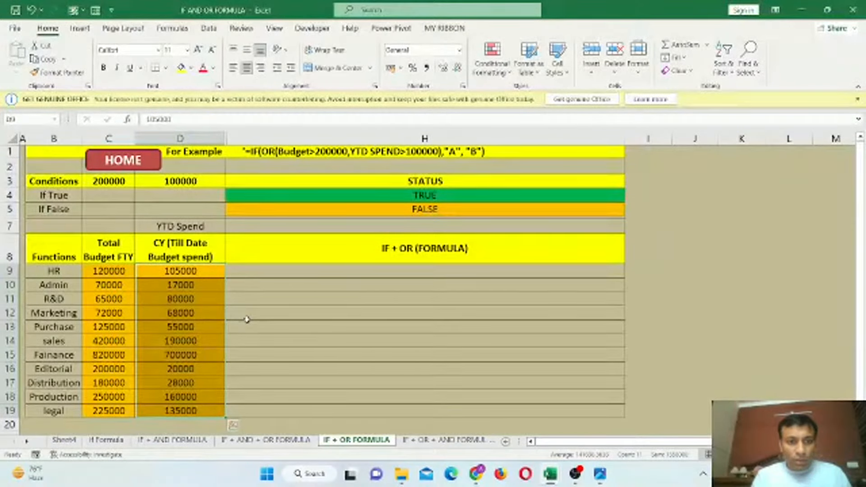
- Begin an IF formula in the HR row's result cell H9
left_click(390, 273)
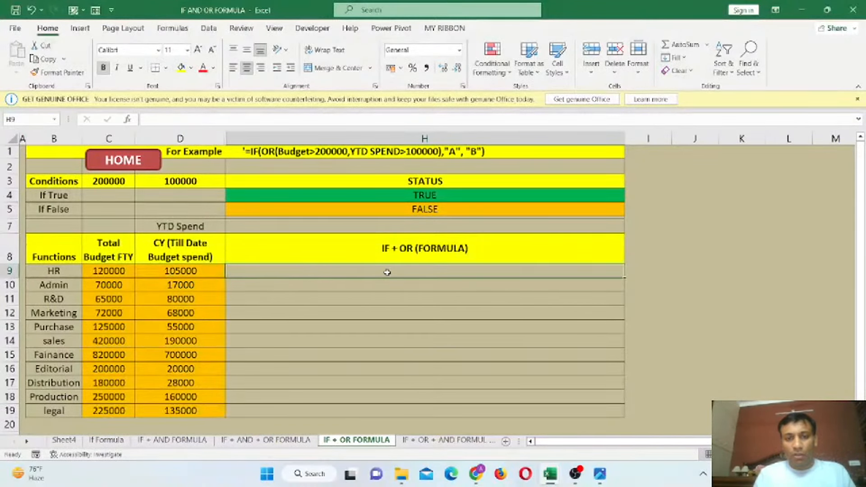
type("=IF")
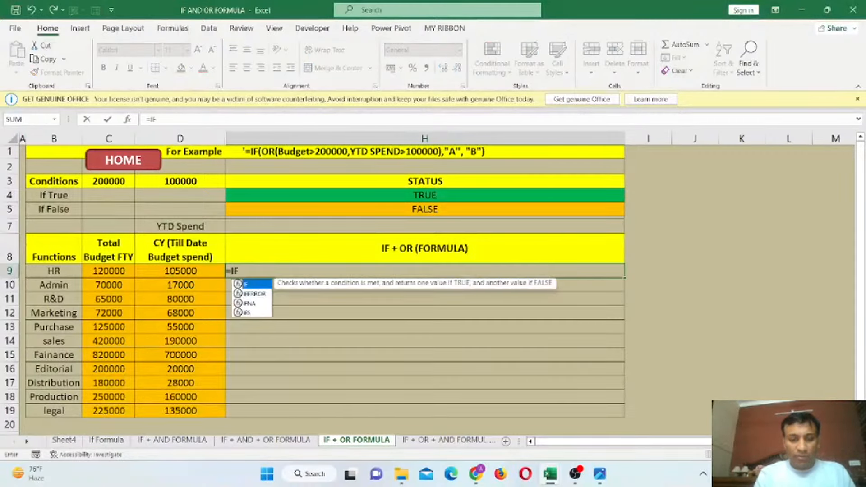
type("(")
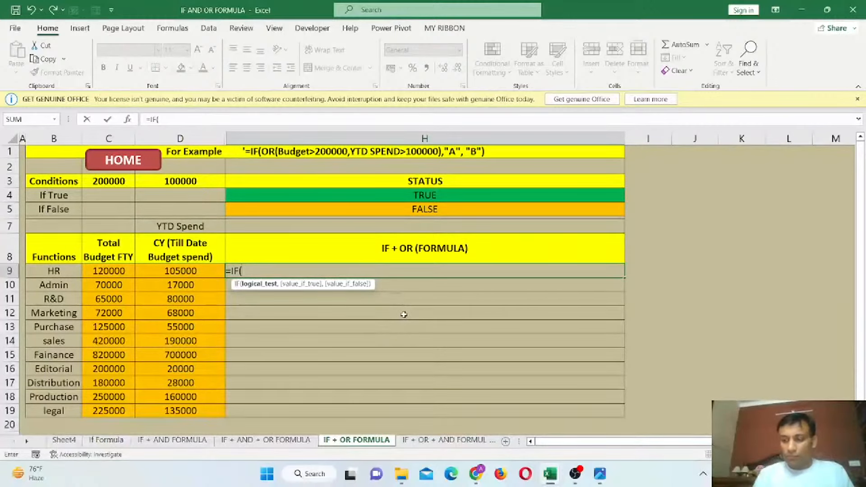
left_click(130, 271)
type(">")
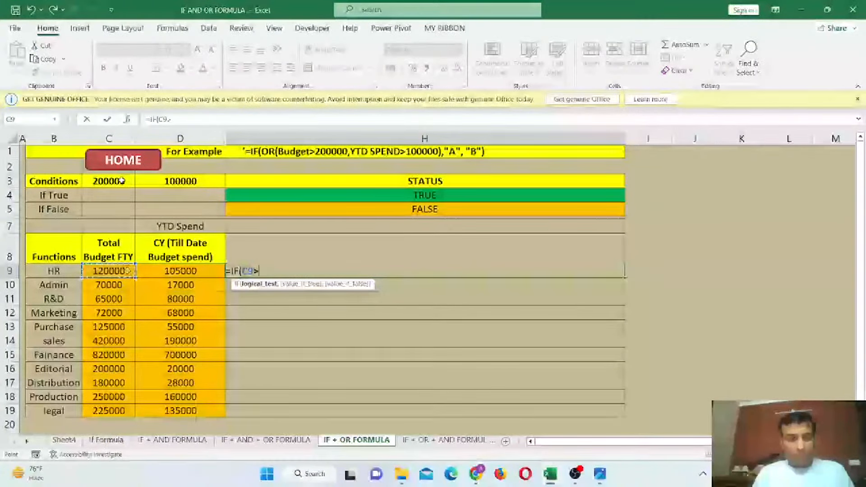
left_click(120, 181)
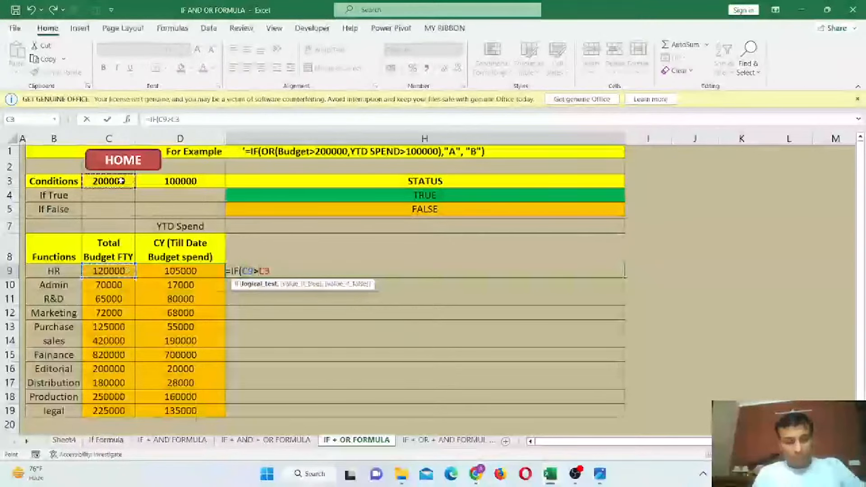
key("F4")
type(",")
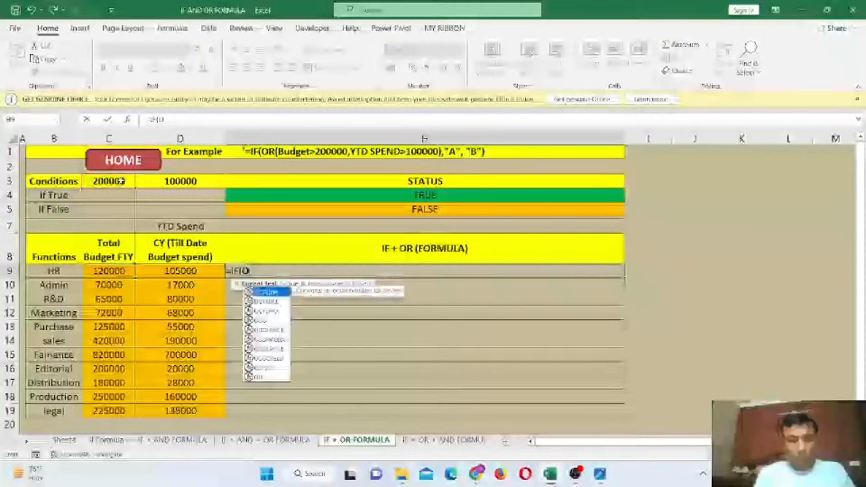
- Nest an OR function in the H9 formula with C9>$C$3 as its first test
type("R(")
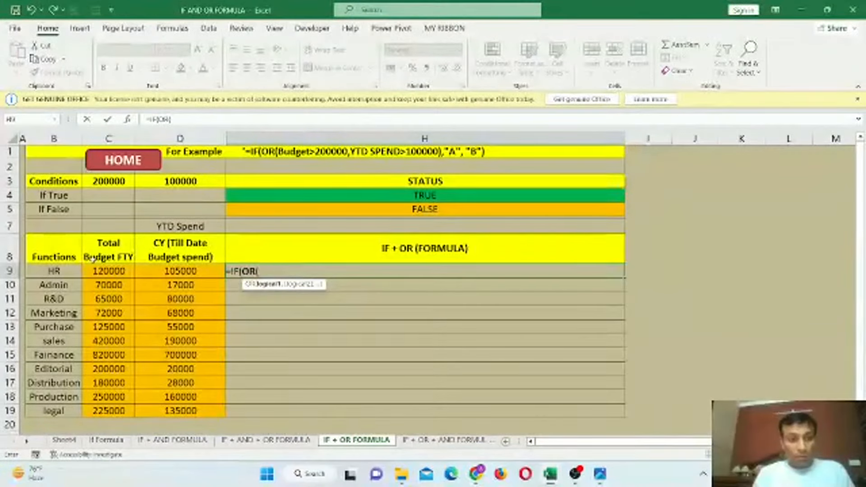
left_click(115, 270)
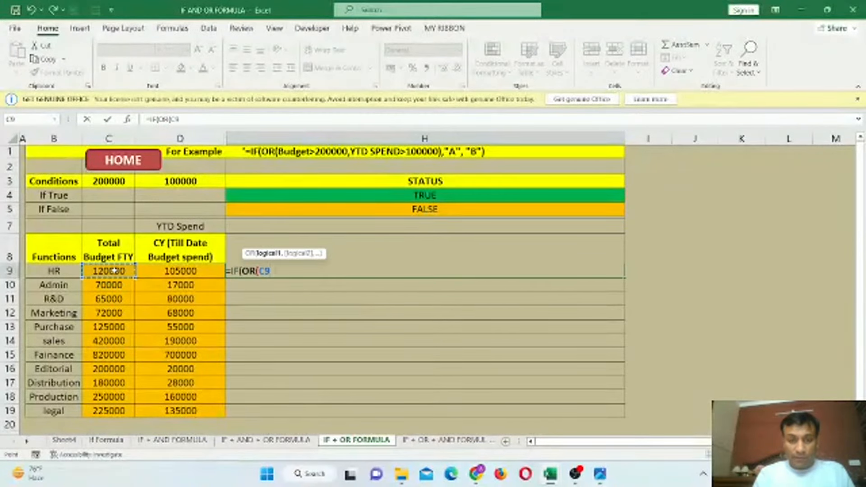
type(">")
left_click(110, 181)
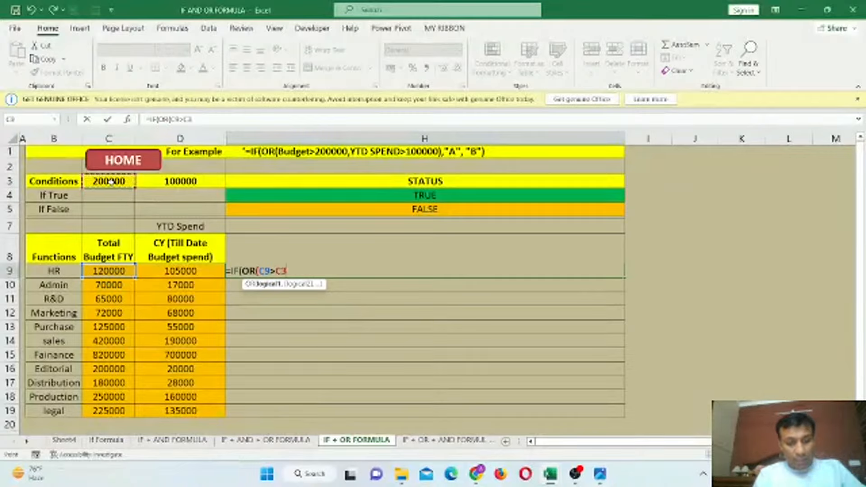
key("F4")
type(",")
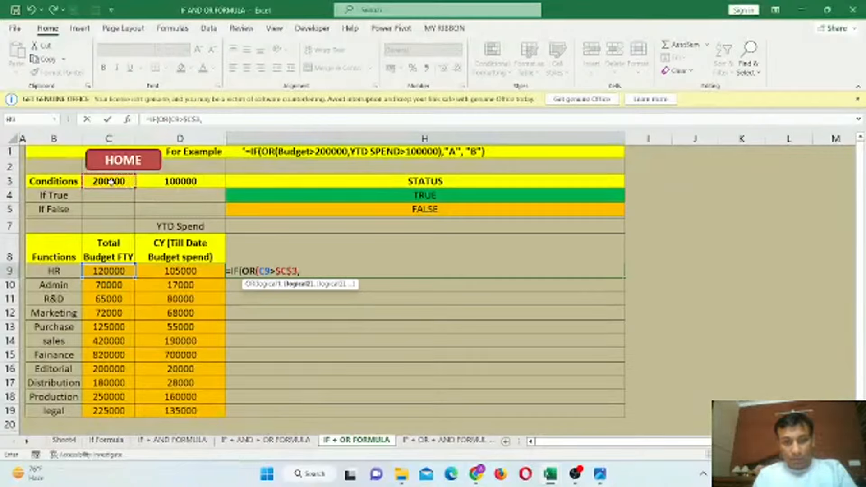
- Add D9>$D$3 as the second OR test in the H9 formula and close the OR function
left_click(193, 272)
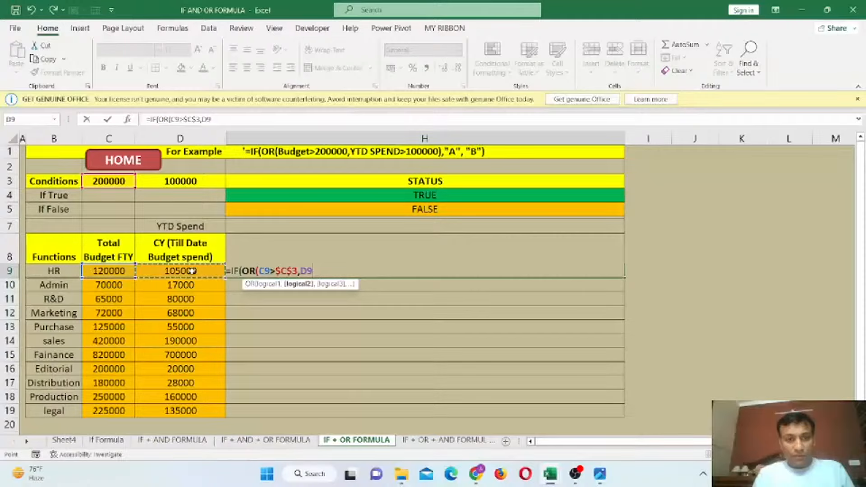
type(">")
left_click(198, 183)
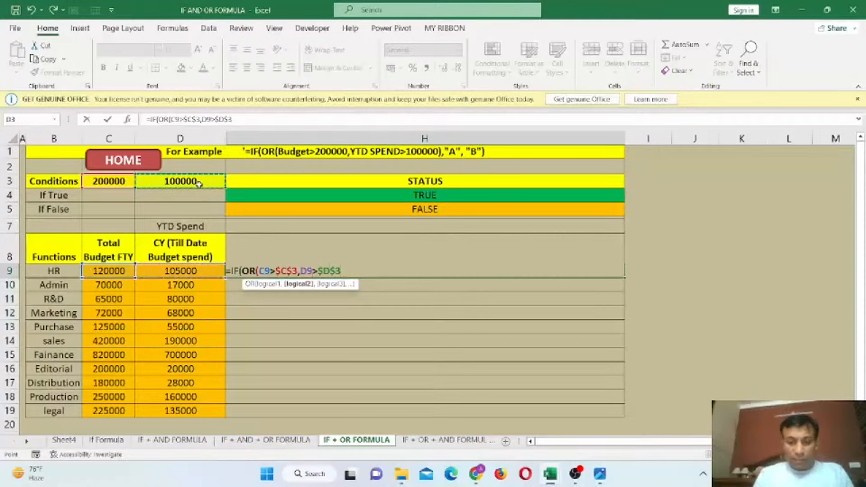
key("F4")
type("),")
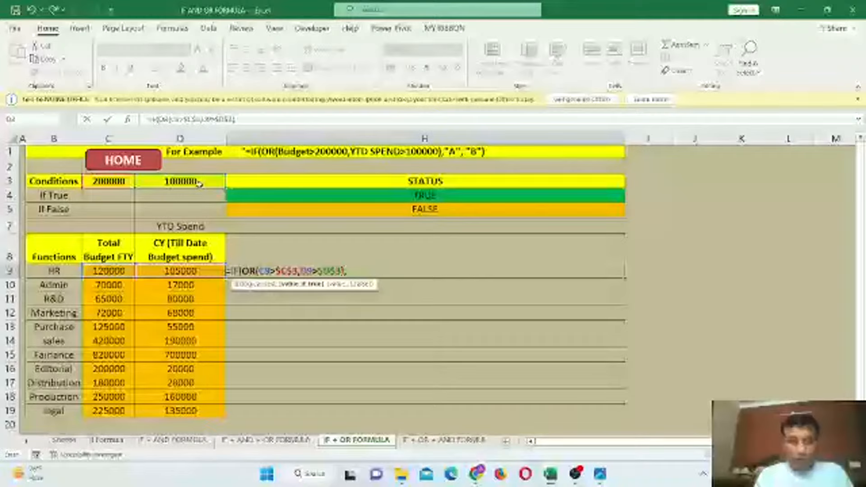
- Complete the H9 formula with "TRUE" as the value if true and "FALSE" as the value if false
type("\"TRUE\",\"F")
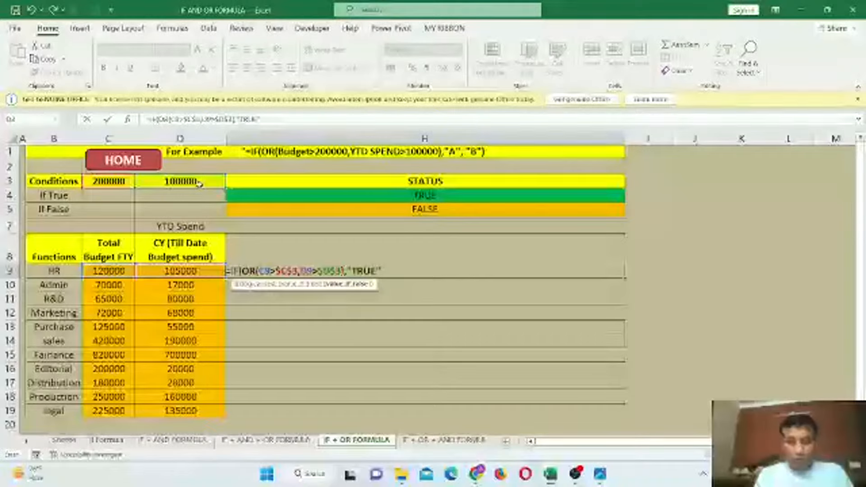
type("ALS")
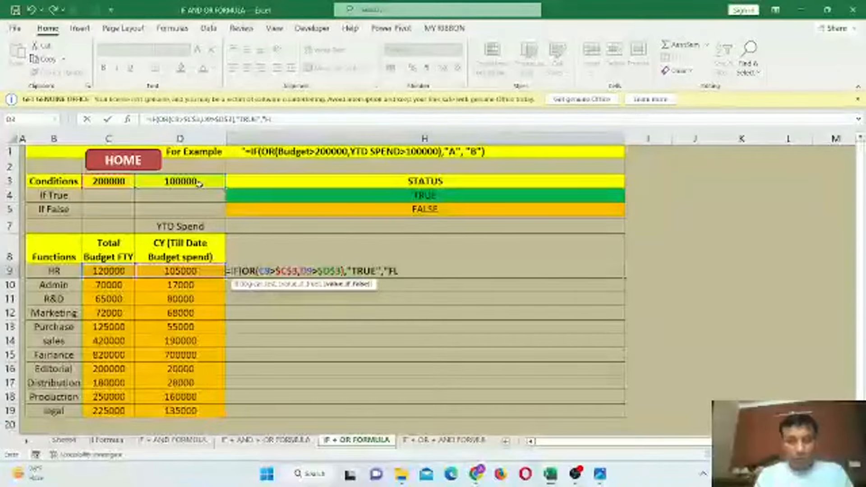
type("E\")")
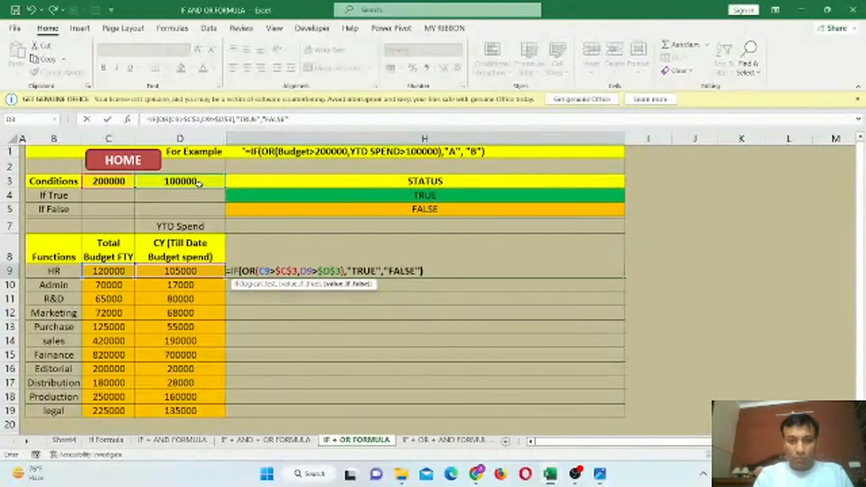
key("Return")
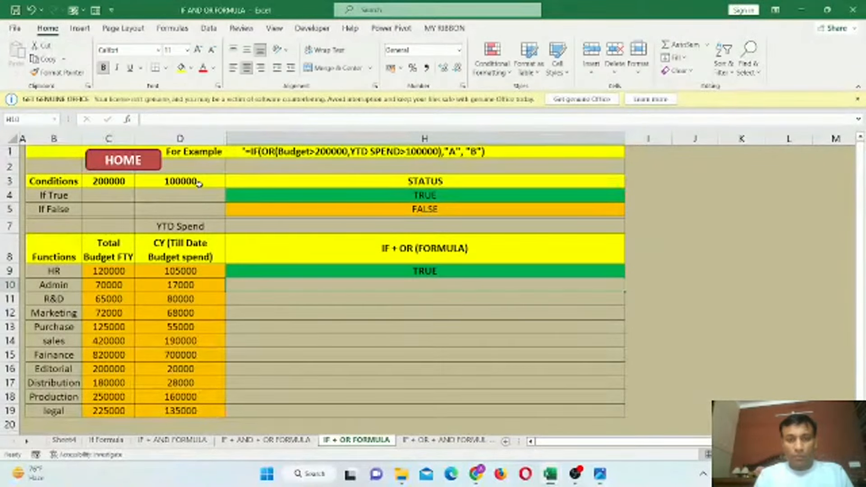
- Copy the IF + OR formula from H9 down to the remaining functions through H19
left_click(416, 275)
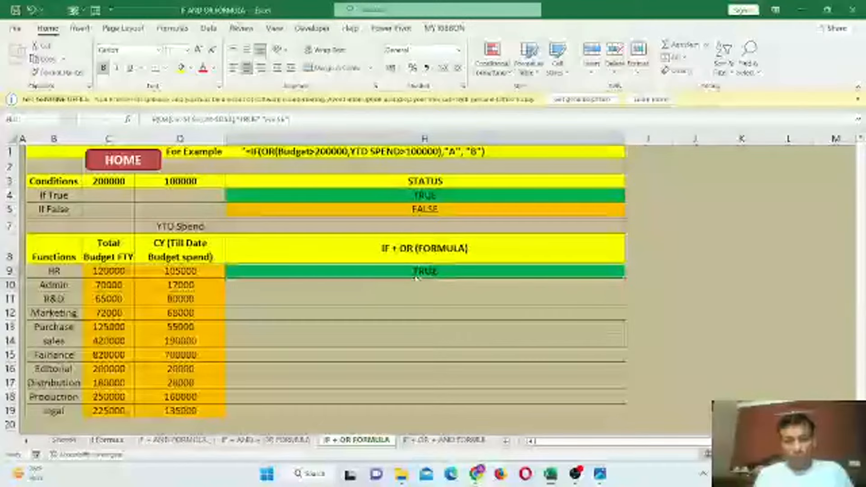
key("ctrl+c")
left_click_drag(416, 276, 434, 410)
key("ctrl+v")
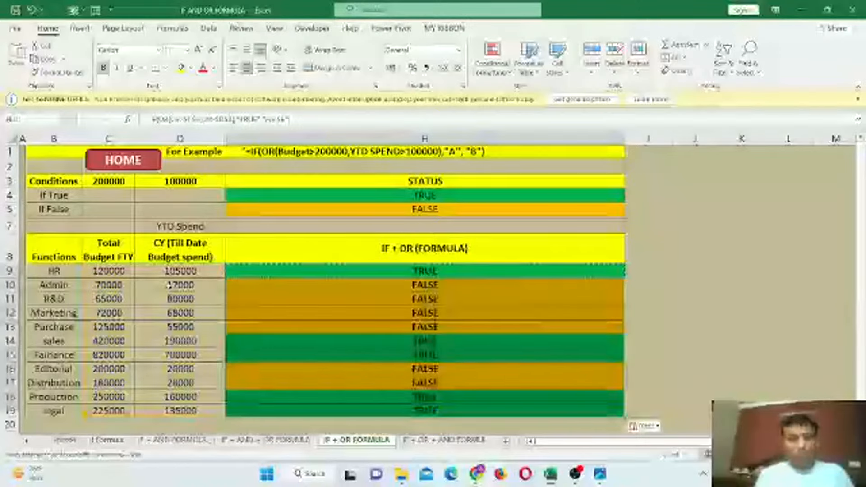
left_click(425, 272)
key("Escape")
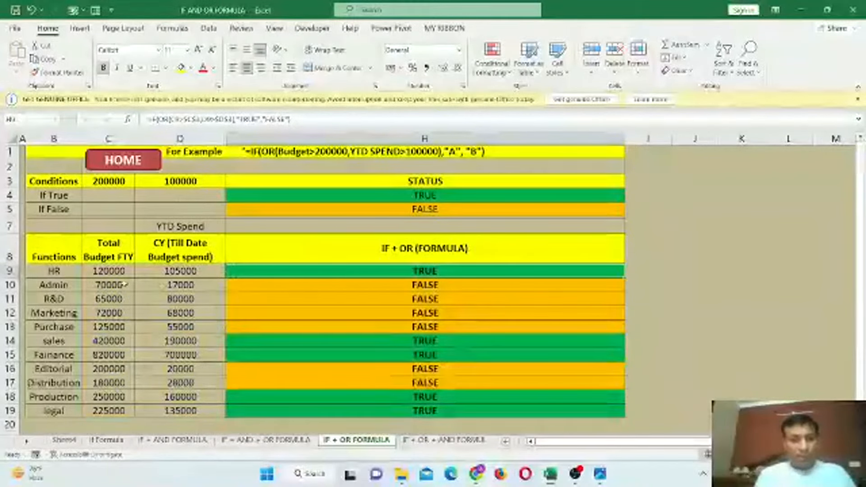
- Review the HR and Admin figures, set the Admin YTD spend in D10 to 105000 and check the row
left_click_drag(111, 273, 197, 272)
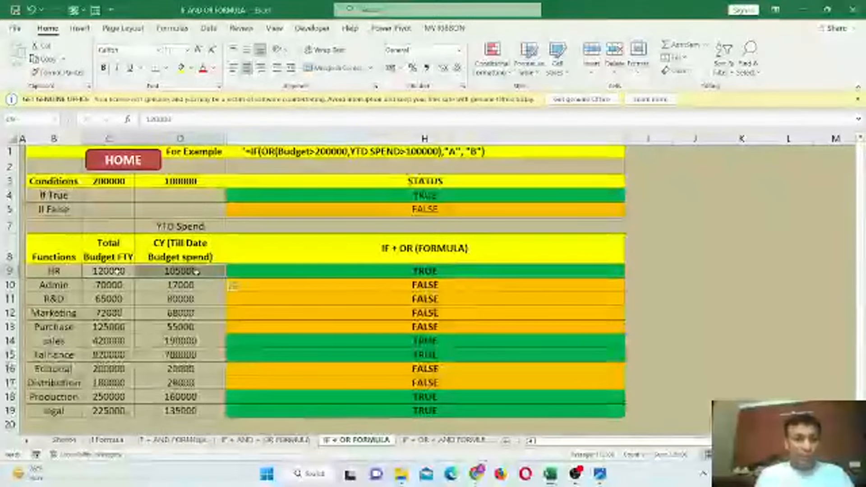
left_click(118, 271)
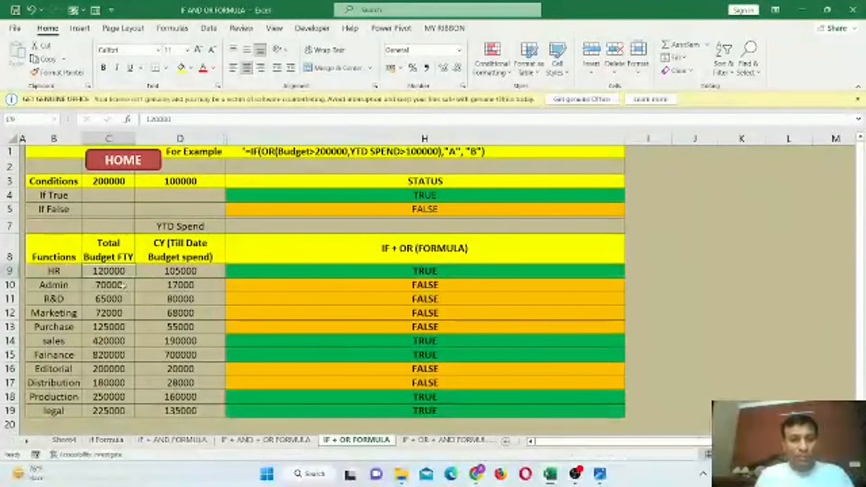
left_click_drag(97, 284, 143, 289)
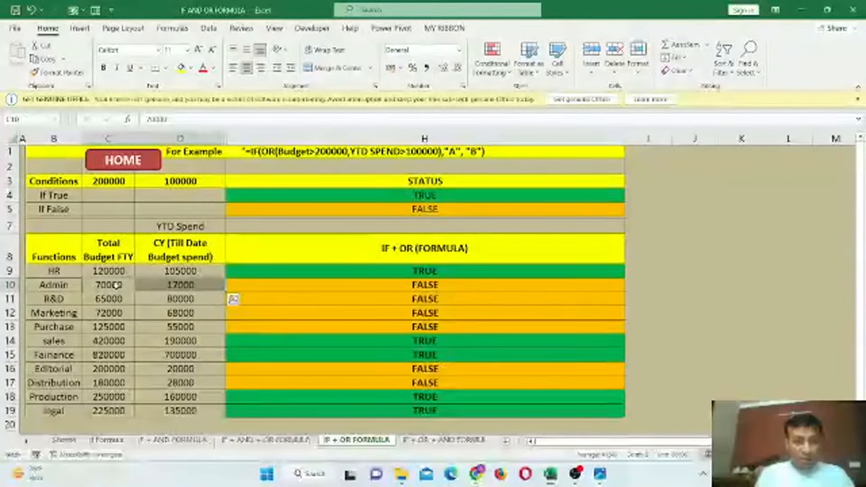
left_click(173, 284)
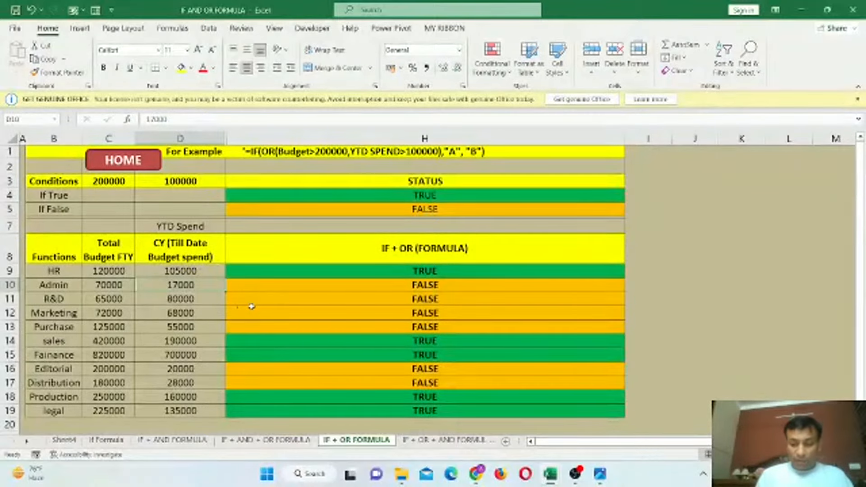
type("105000")
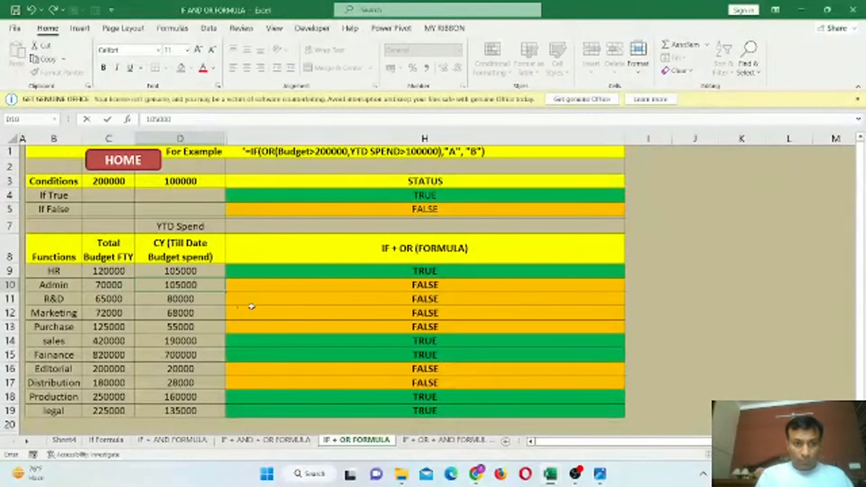
key("Return")
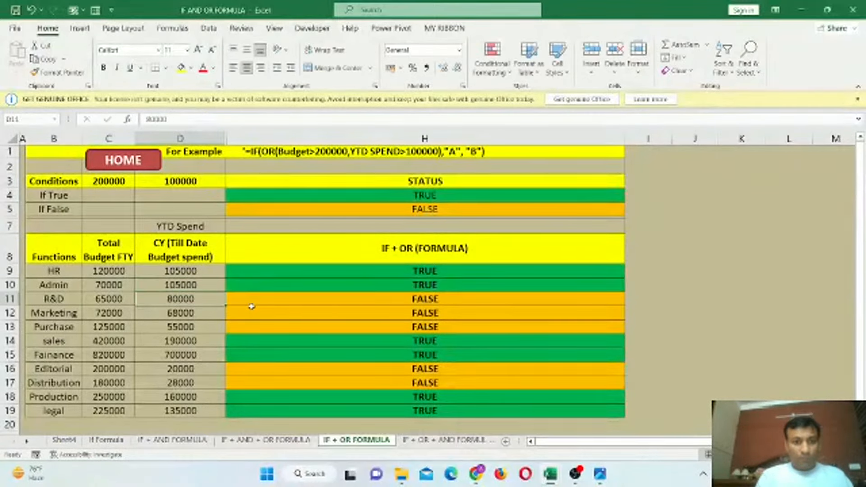
left_click(108, 283)
left_click_drag(108, 283, 184, 289)
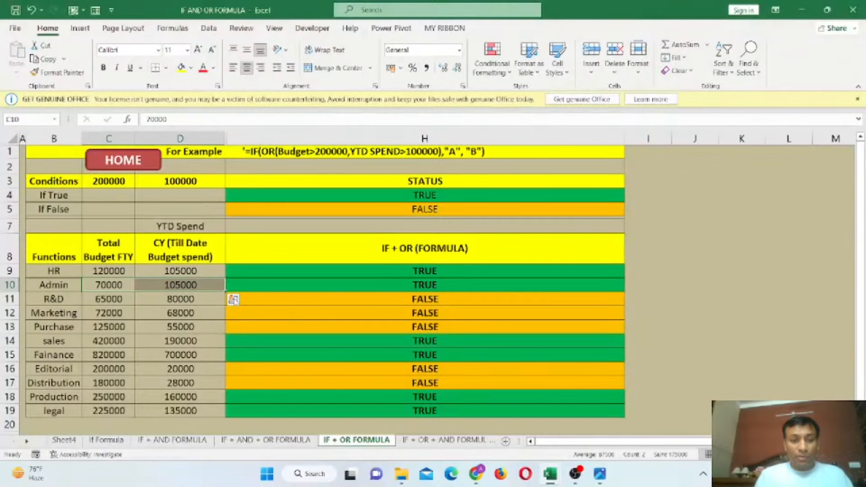
- Set the Admin YTD spend in D10 to 95000 and check the formula result in H10
left_click(188, 287)
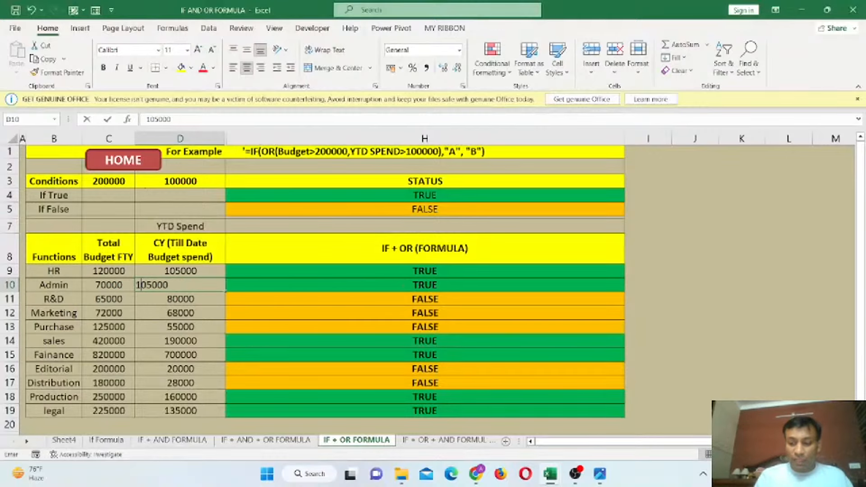
type("95000")
key("Return")
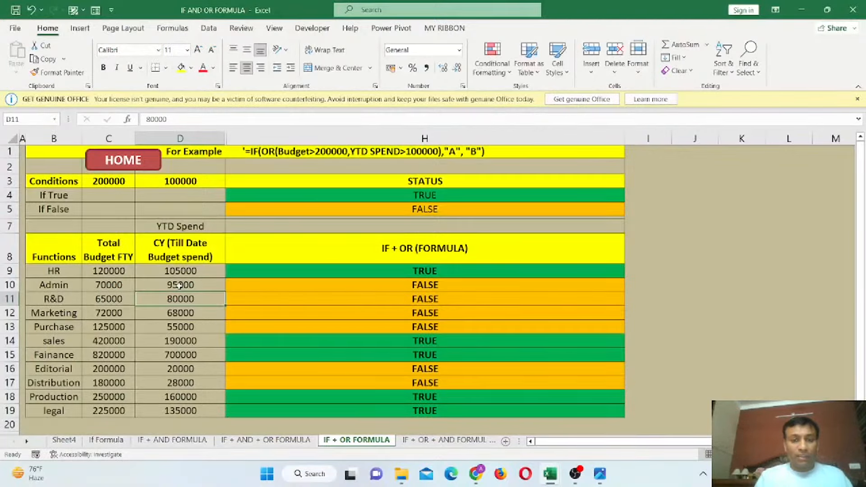
left_click_drag(109, 284, 354, 285)
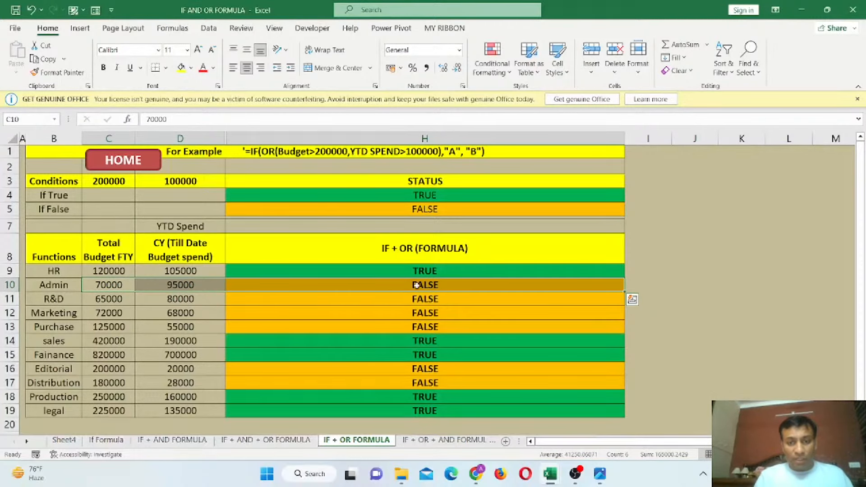
- Set the Purchase total budget in C13 to 225000 and check the formula result in H13
left_click_drag(111, 327, 171, 326)
left_click(111, 327)
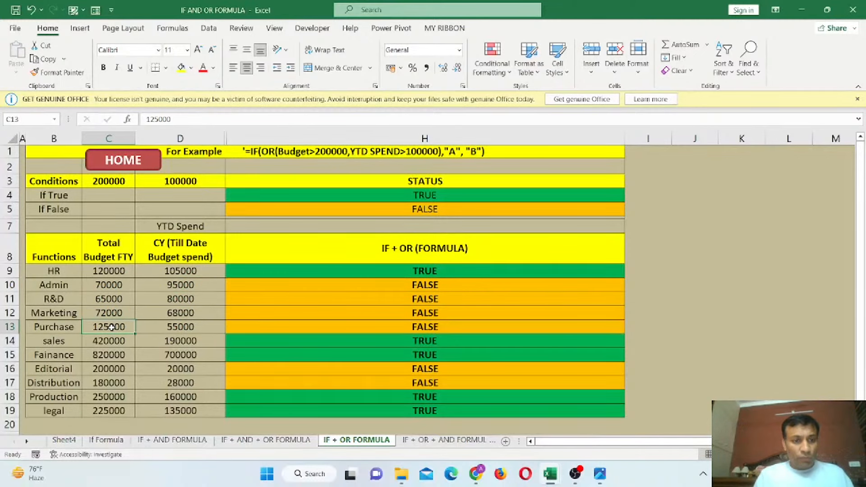
type("225")
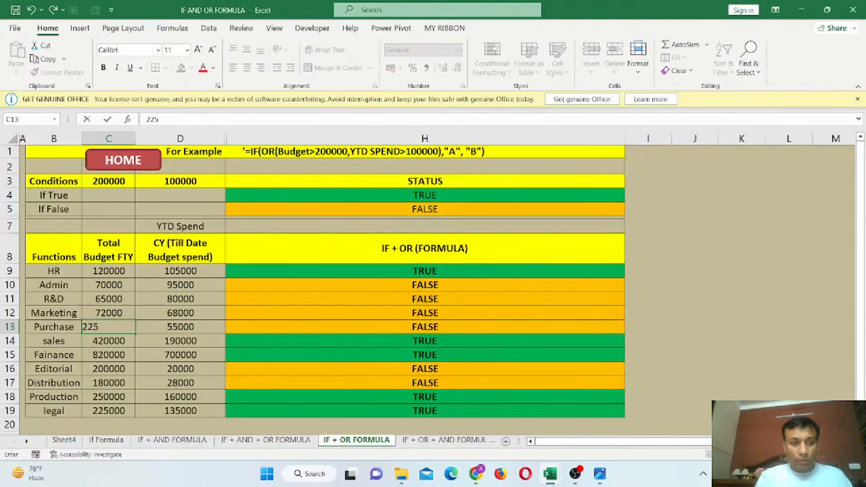
type("000")
key("Return")
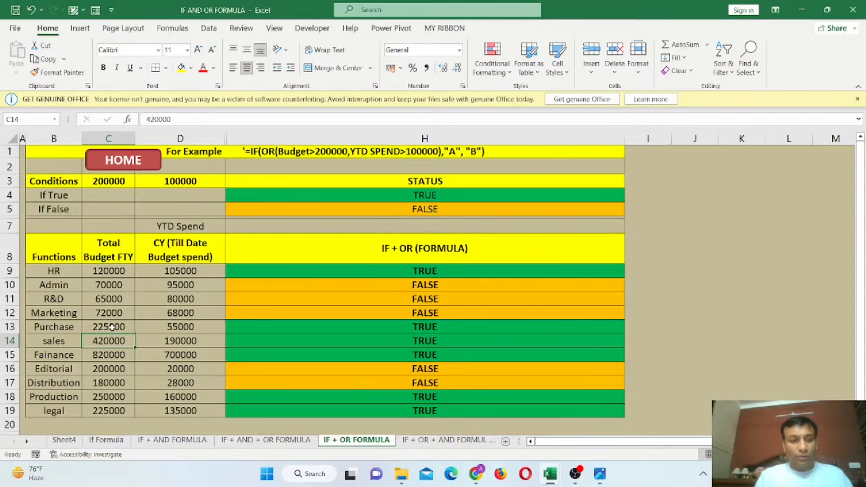
left_click_drag(113, 327, 384, 329)
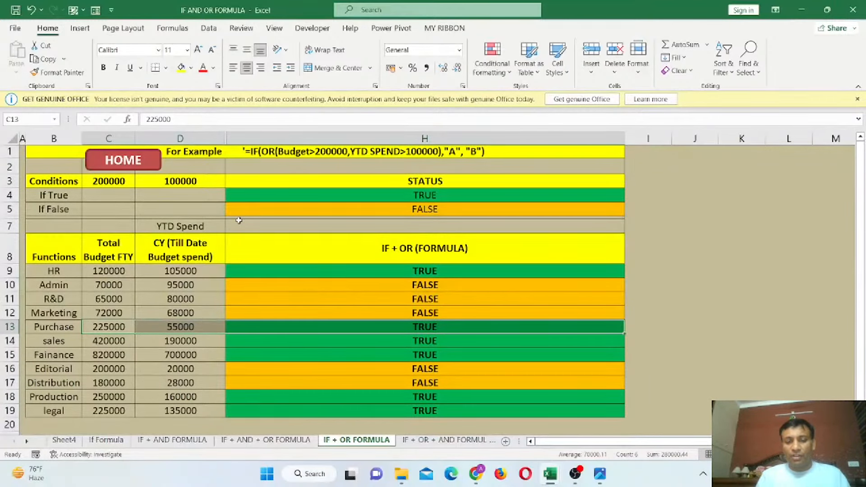
- Open the IF + OR + AND example from the home index sheet and inspect its formula in H9
left_click(136, 170)
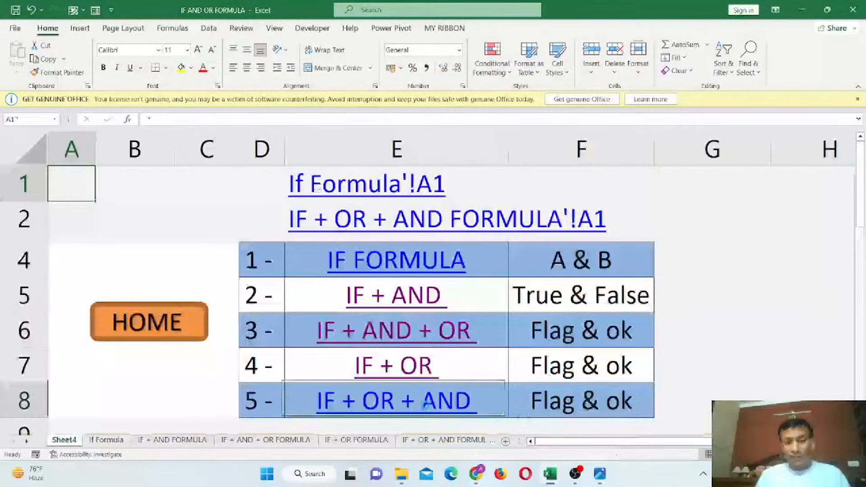
left_click(424, 403)
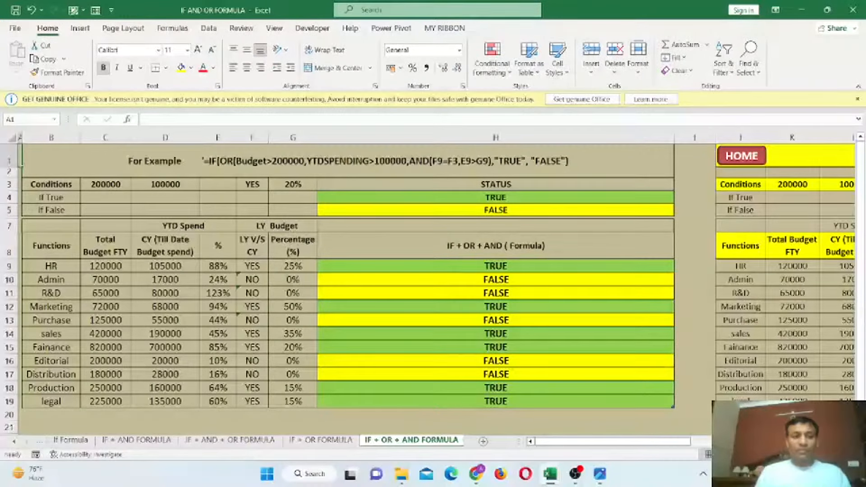
mouse_move(68, 184)
left_mouse_down()
mouse_move(497, 210)
mouse_move(512, 401)
left_mouse_up()
left_click(495, 270)
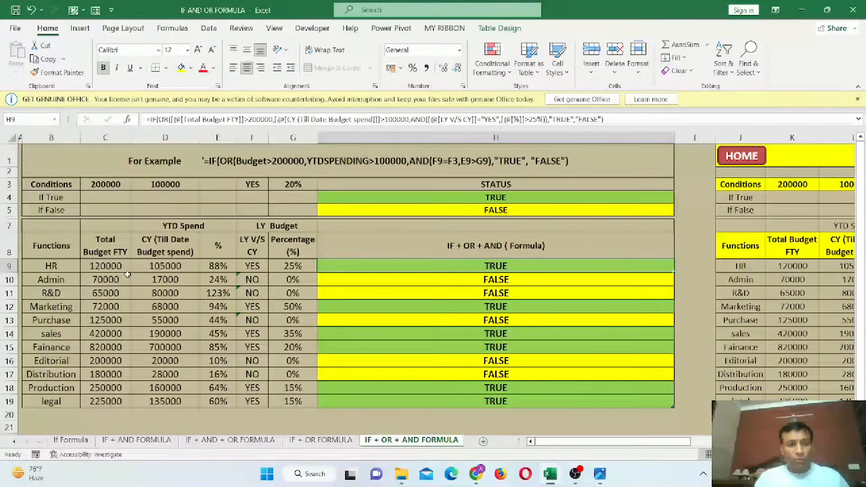
- Review the budget, YTD spend, LY V/S CY and percentage columns that feed the IF + OR + AND formula
left_click_drag(165, 246, 171, 296)
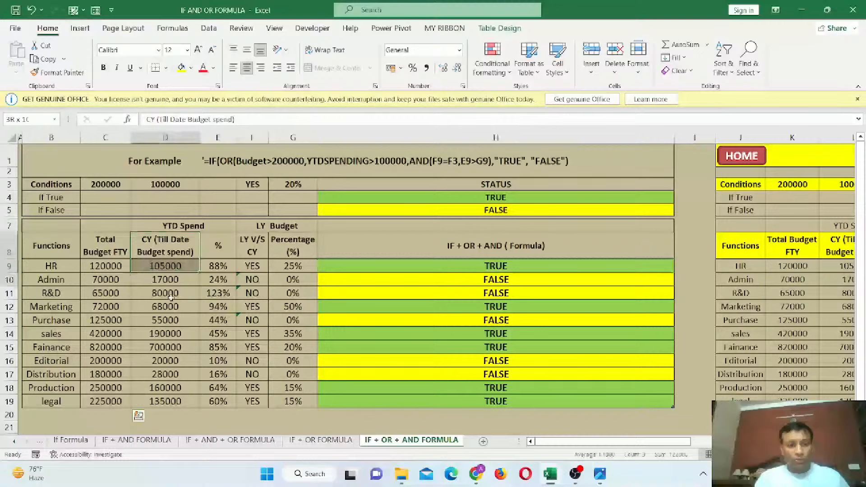
left_click_drag(252, 266, 260, 402)
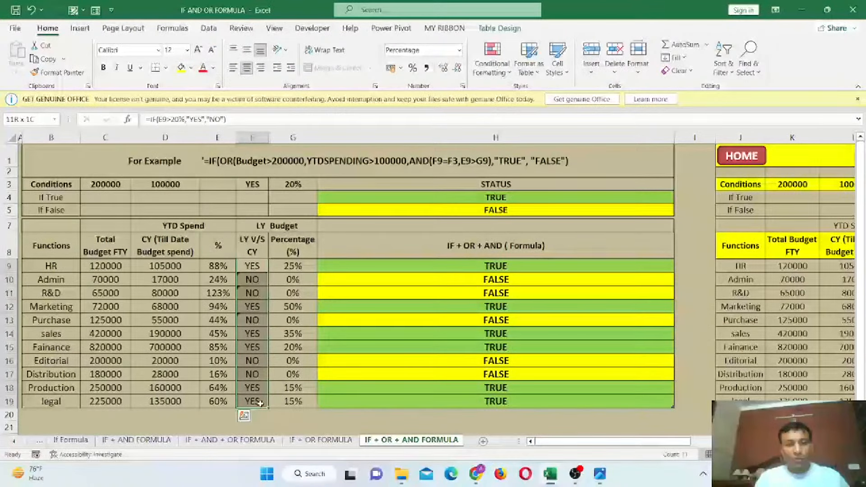
left_click(248, 267)
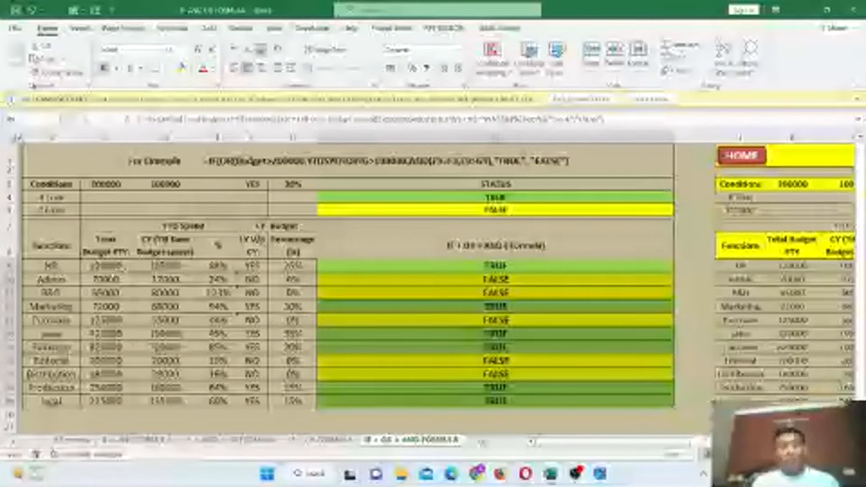
left_click_drag(123, 269, 194, 400)
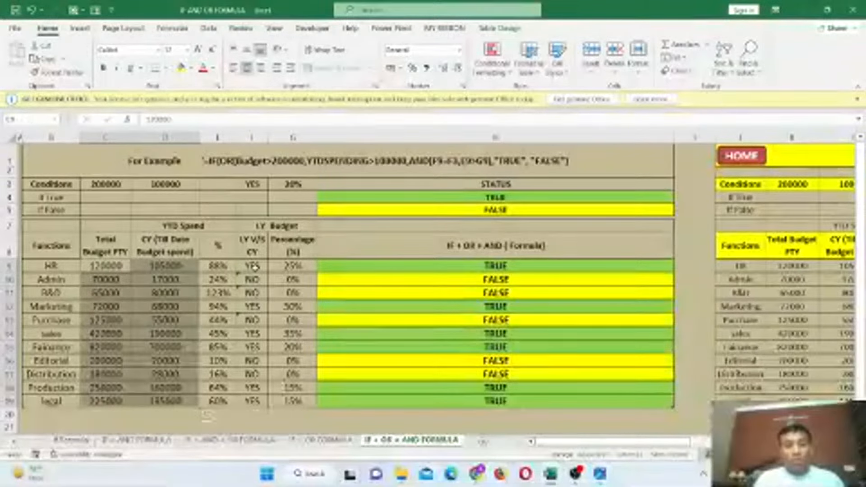
left_click_drag(252, 266, 310, 402)
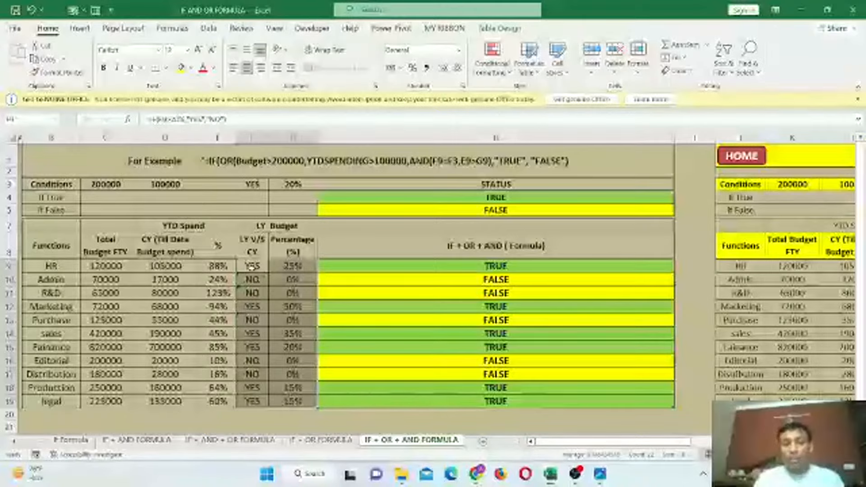
left_click_drag(251, 266, 293, 280)
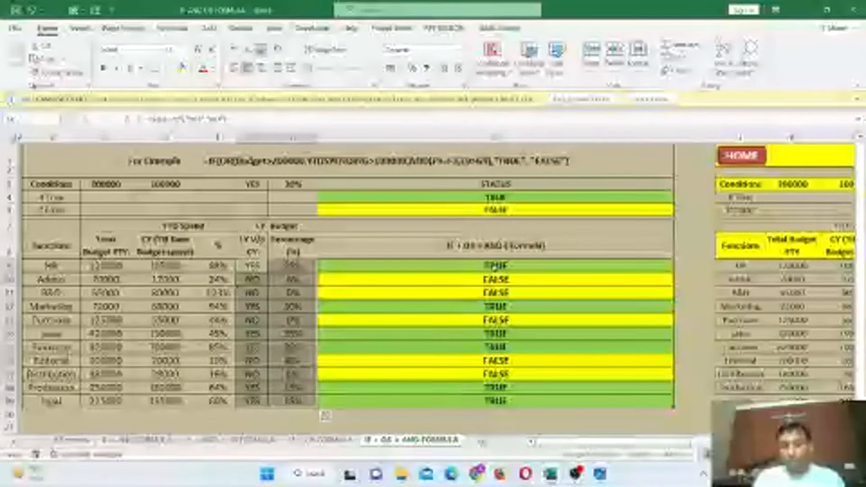
- Clear the existing IF + OR + AND formulas from H9:H19
left_click_drag(496, 267, 497, 401)
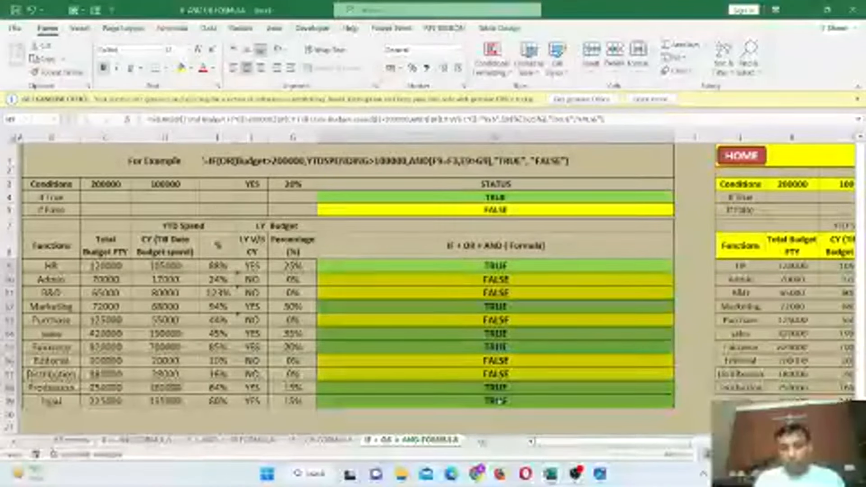
key("Delete")
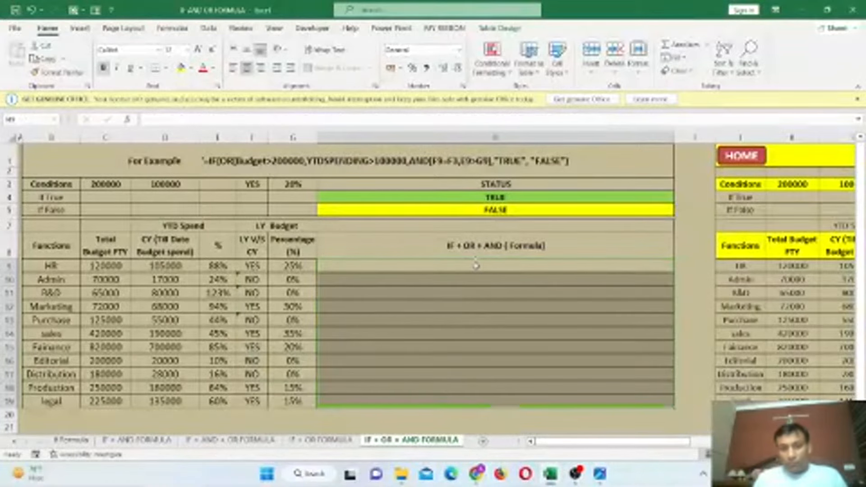
left_click(476, 265)
type("=i")
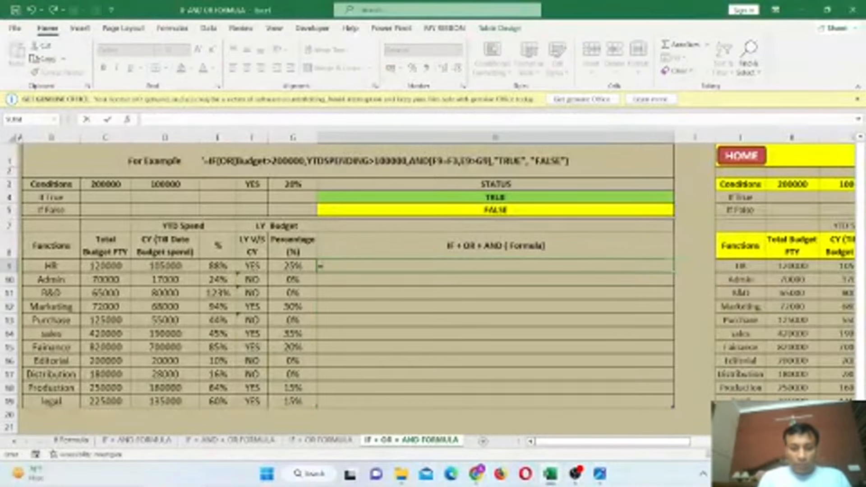
key("BackSpace")
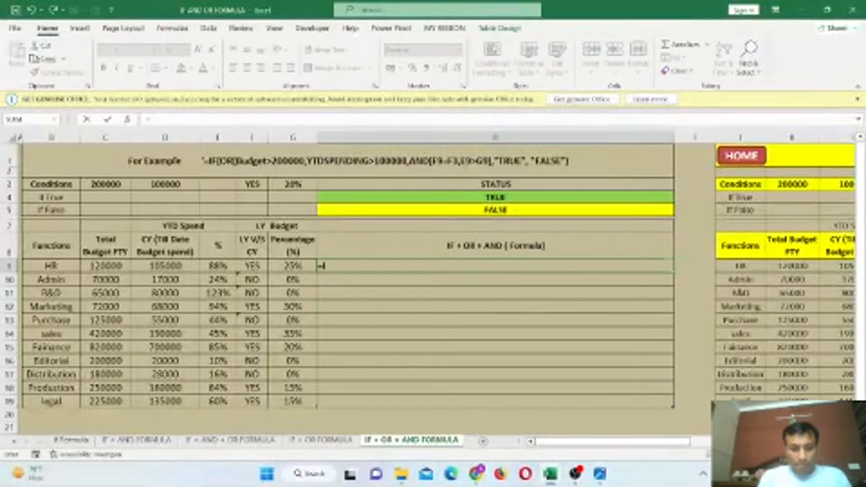
type("if(or(")
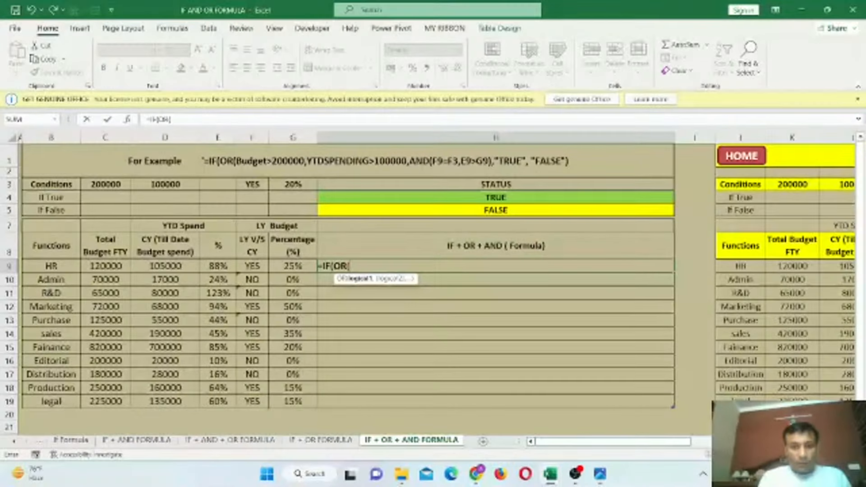
left_click(117, 267)
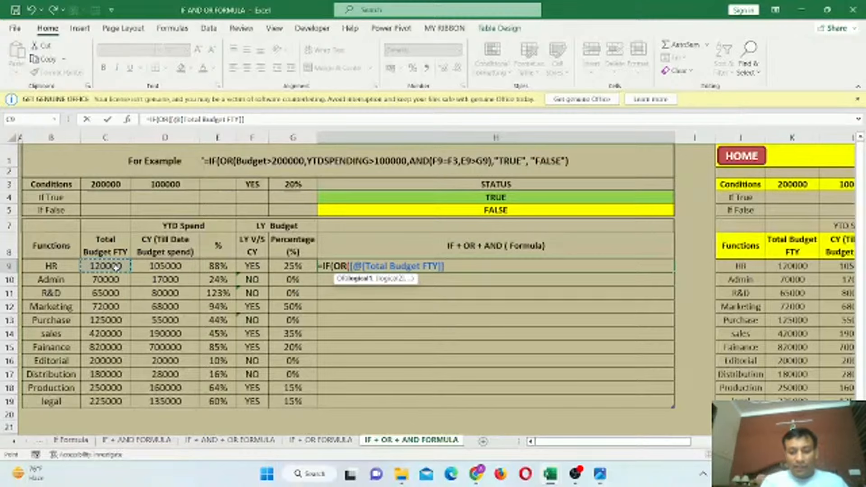
type(">")
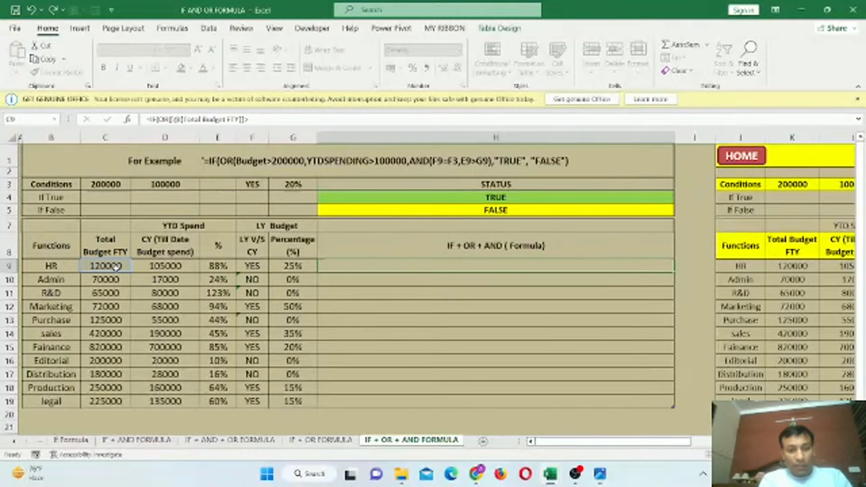
key("Escape")
- Clear the existing IF + OR + AND formulas from P9:P19 in the second table
scroll(116, 268, "right", 3)
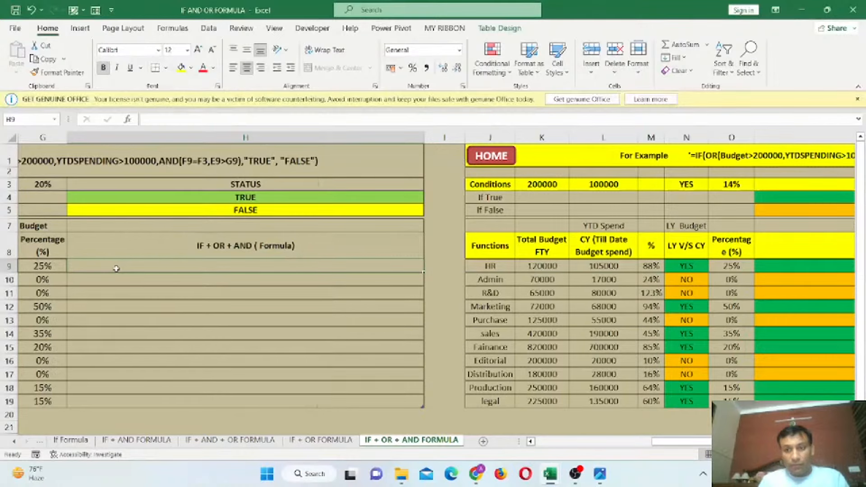
scroll(117, 268, "right", 5)
scroll(624, 451, "left", 3)
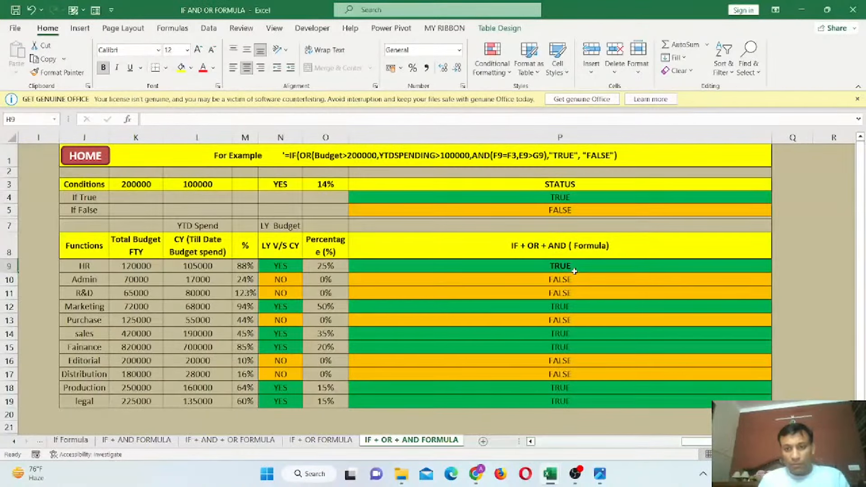
left_click_drag(574, 270, 576, 401)
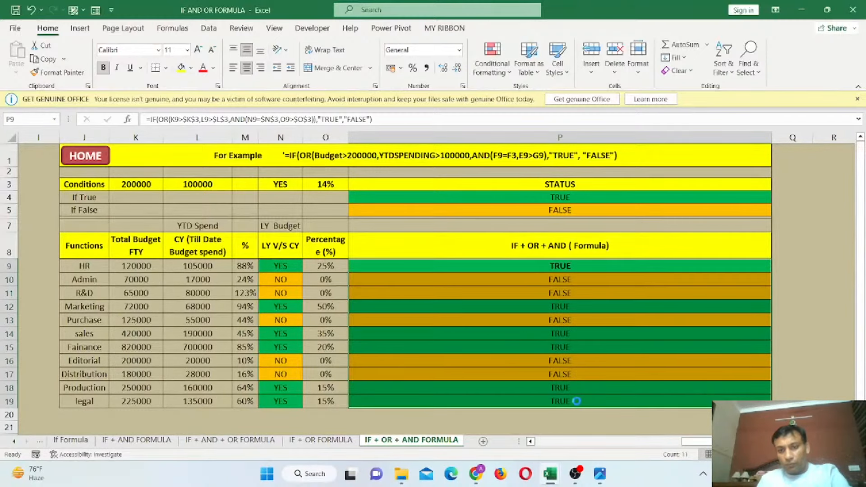
key("Delete")
- Begin the formula in P9 with =IF(OR( and the budget condition K9>$K$3 as its first test
left_click(539, 267)
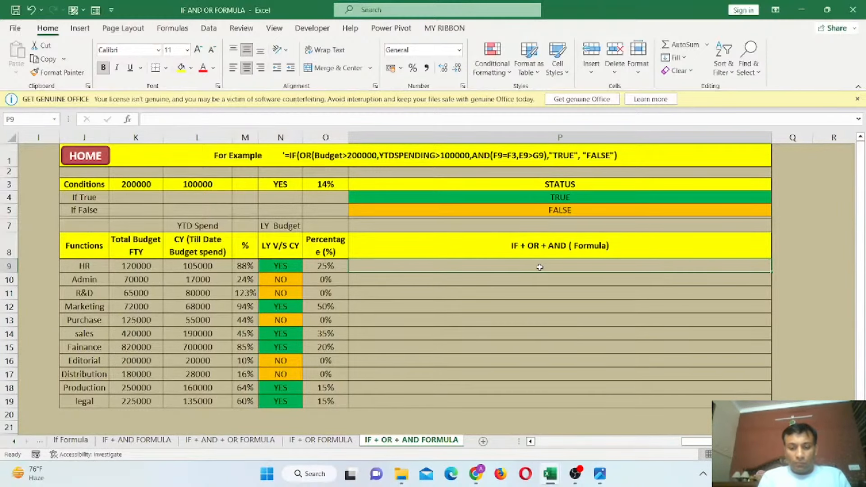
type("=I")
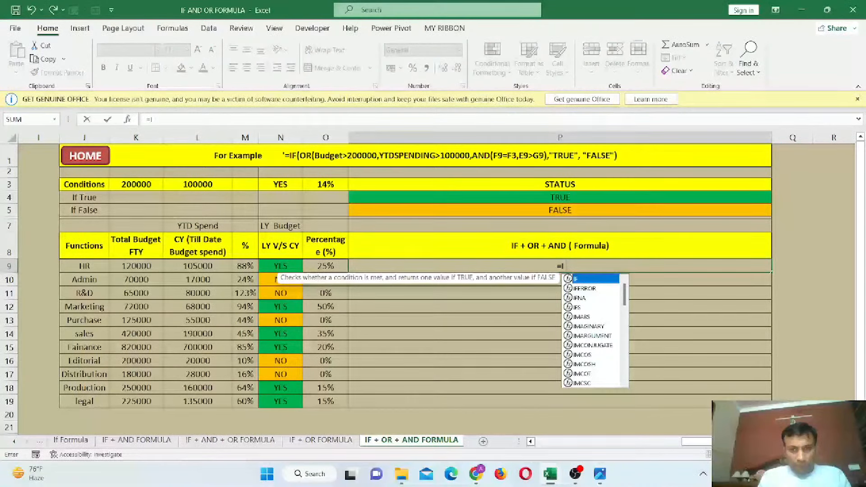
type("F(OR(")
left_click(136, 265)
type(">")
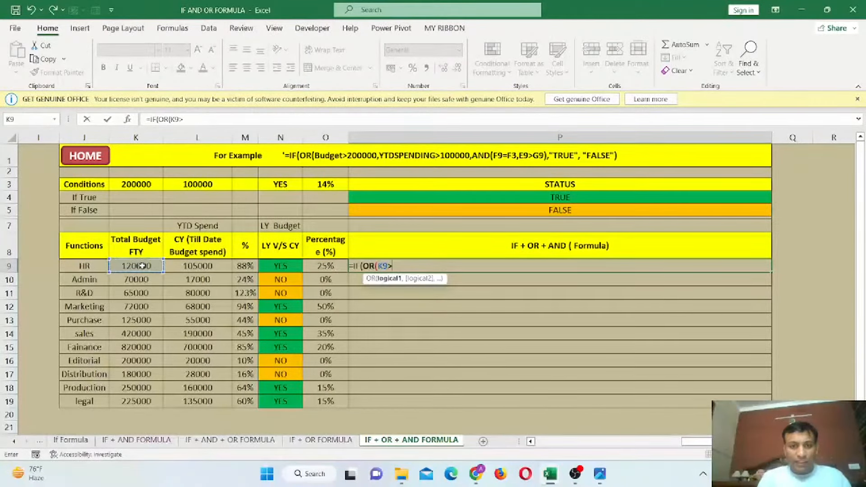
left_click(132, 181)
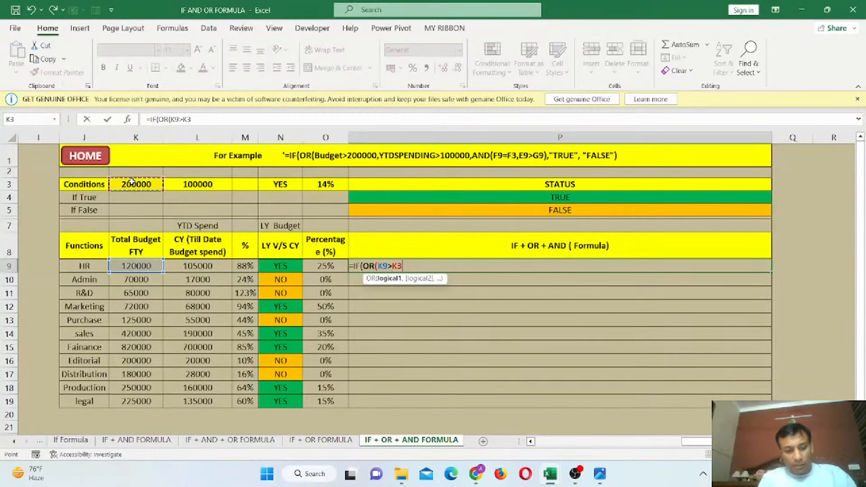
key("F4")
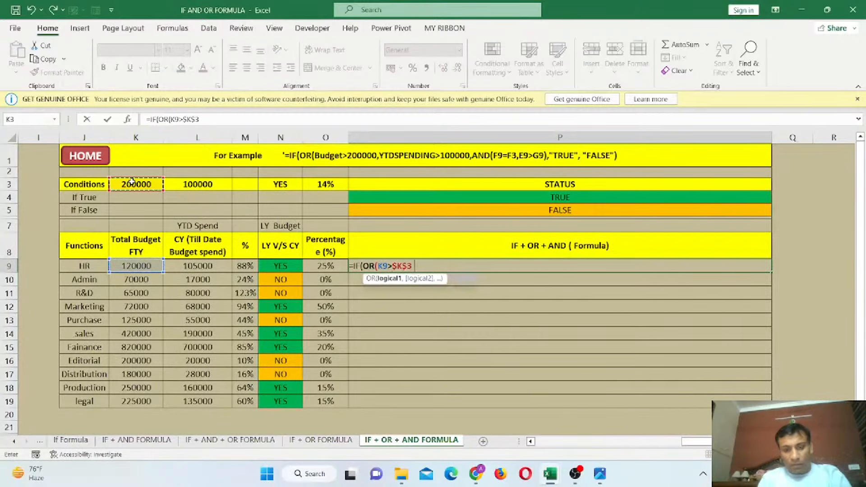
type(",")
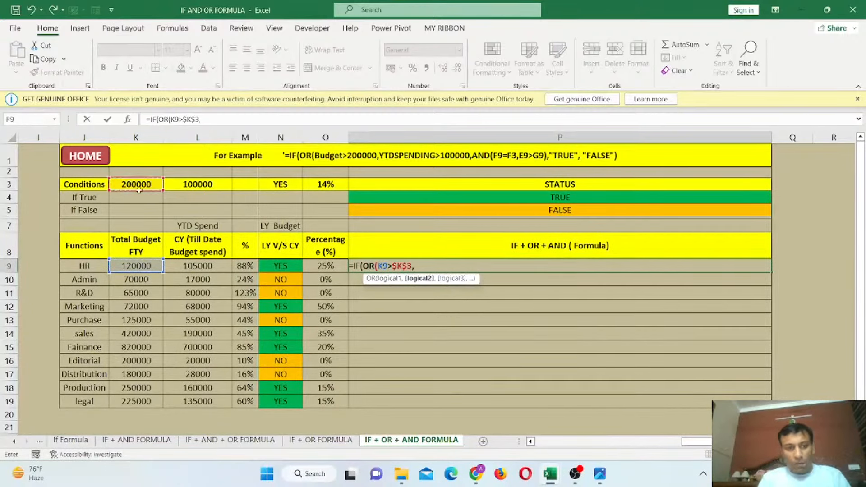
- Add the YTD spend condition L9>$L$3 as the second OR test in the P9 formula
left_click(200, 267)
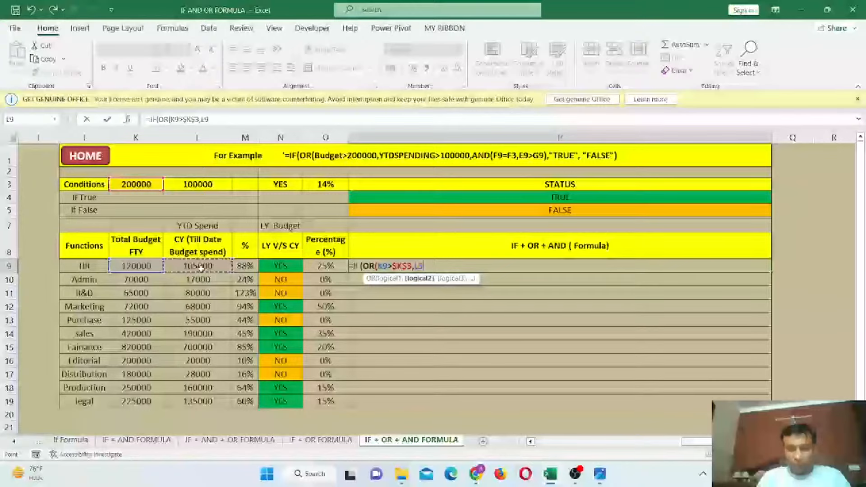
type(">")
left_click(209, 189)
key("F4")
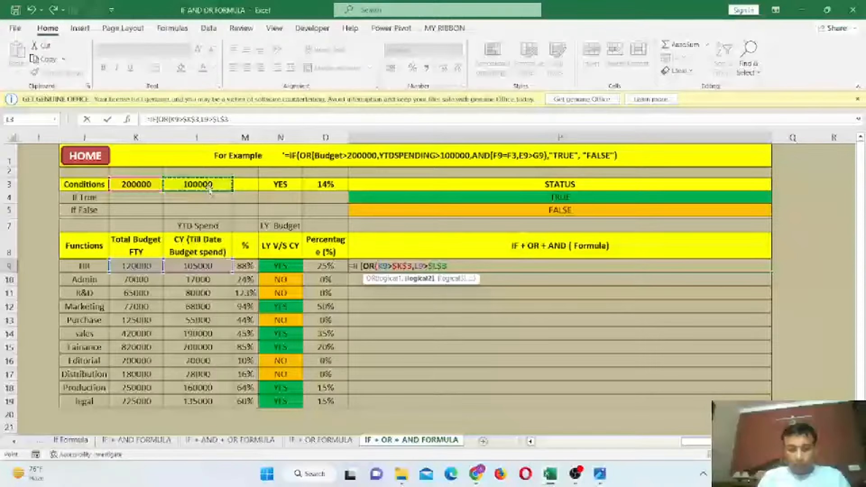
- Add the nested AND(N9="YES",O9>$O$3) test as the third OR condition in the P9 formula
type(",AND(")
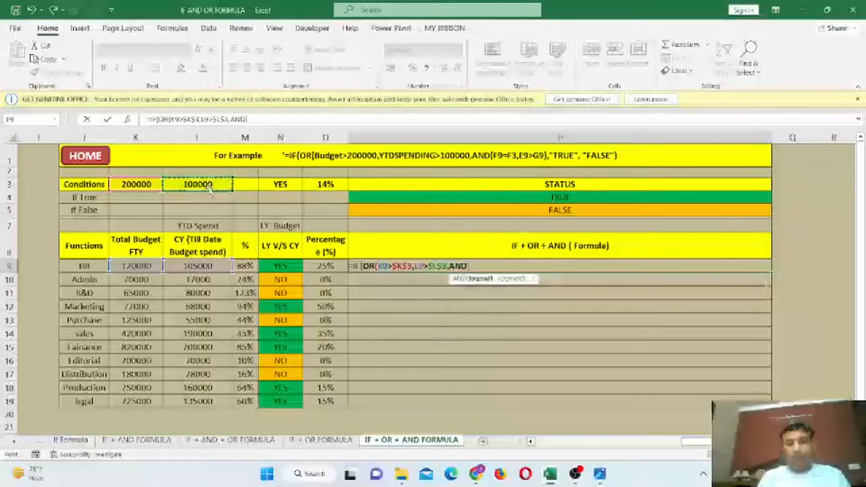
left_click(284, 267)
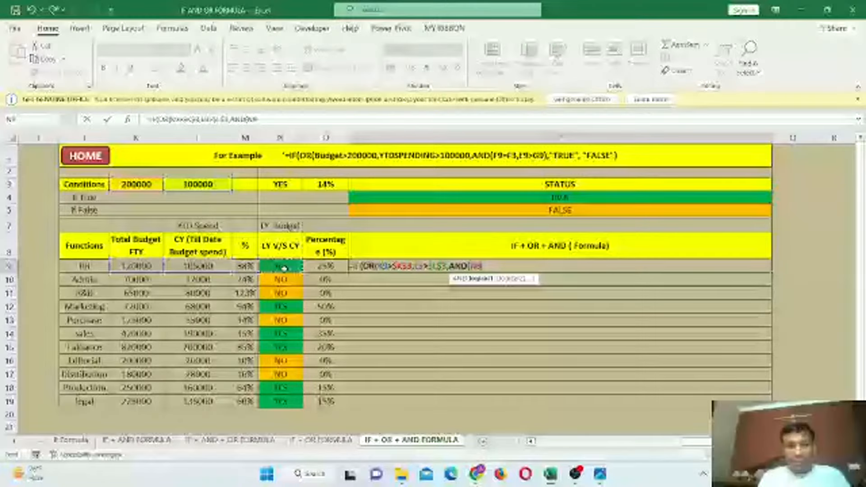
type("=")
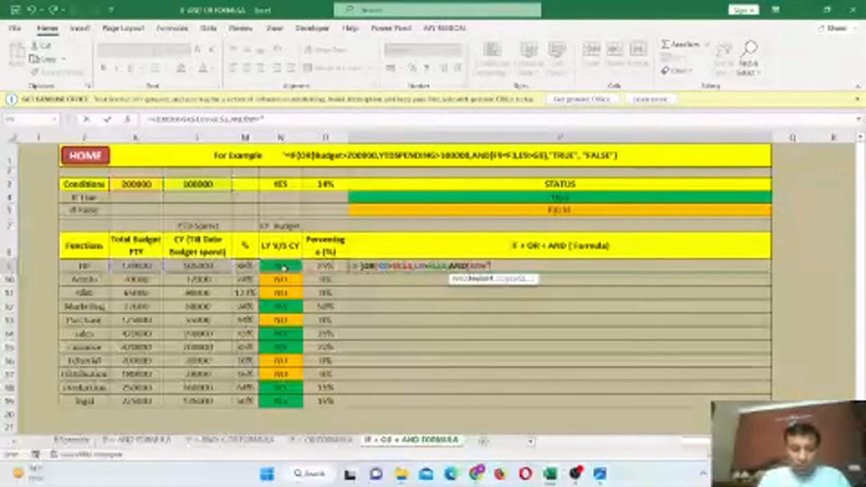
type("\"YES\"")
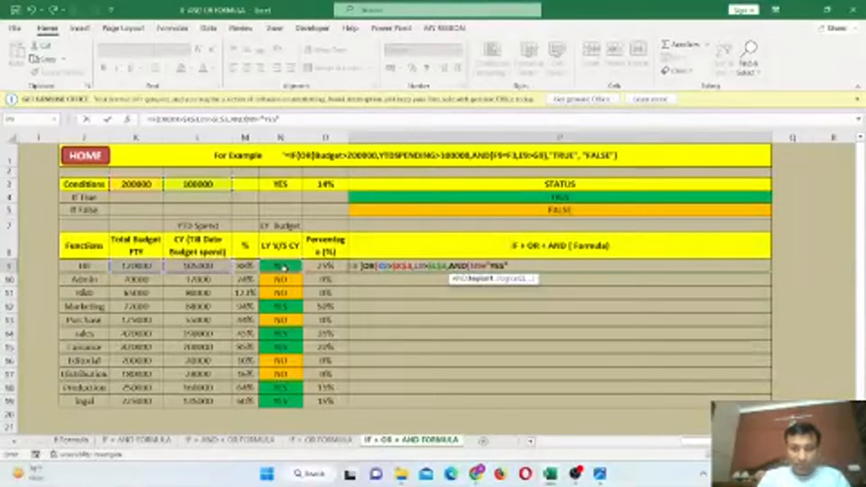
type(",")
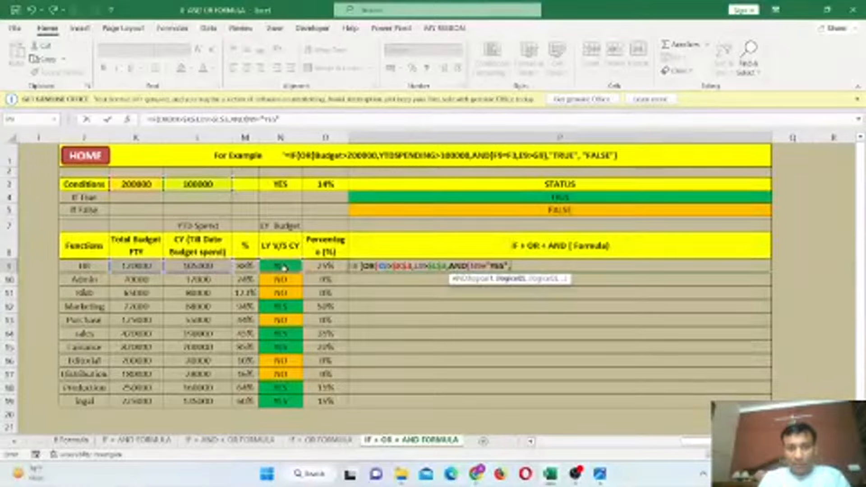
left_click(335, 266)
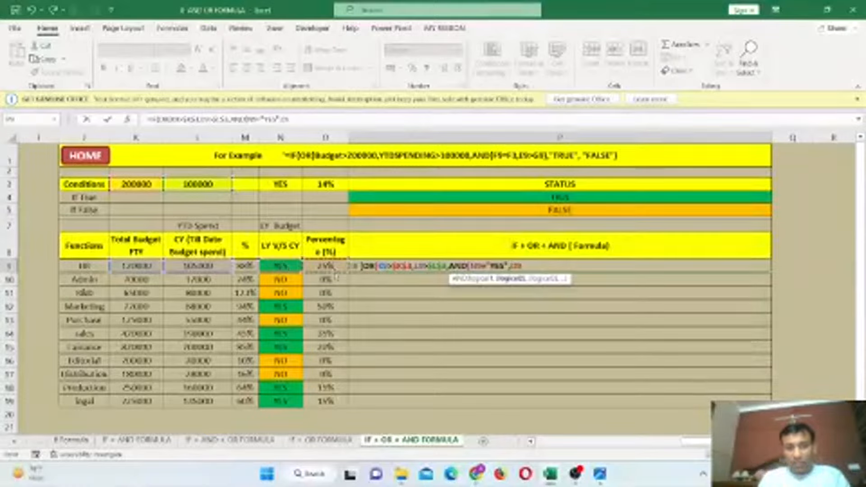
type(">")
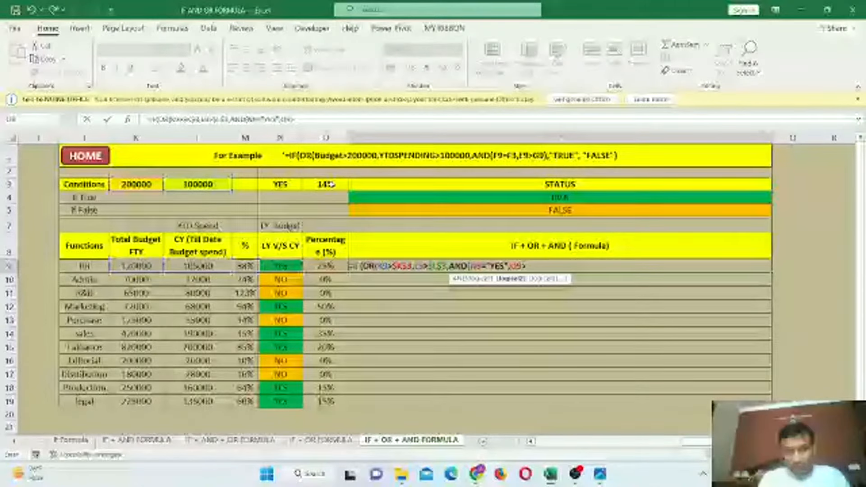
left_click(332, 184)
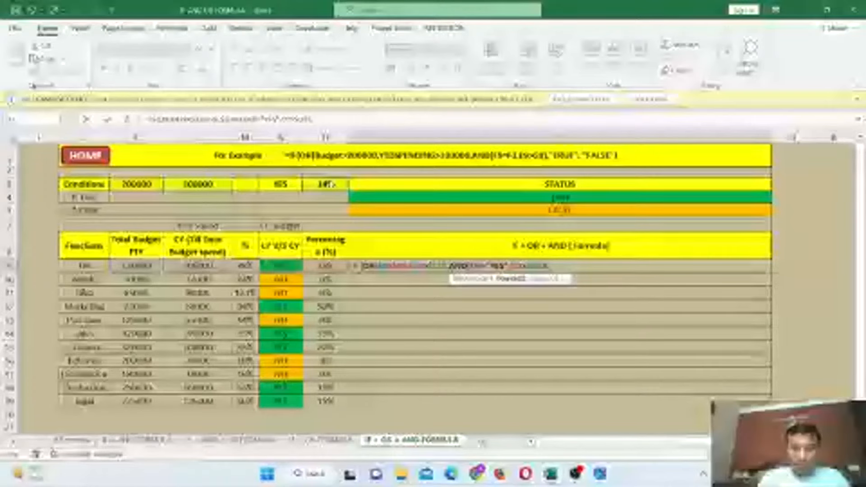
- Finish the P9 formula with "TRUE" and "FALSE" as its results, accepting the suggested formula correction
type("),\"YE")
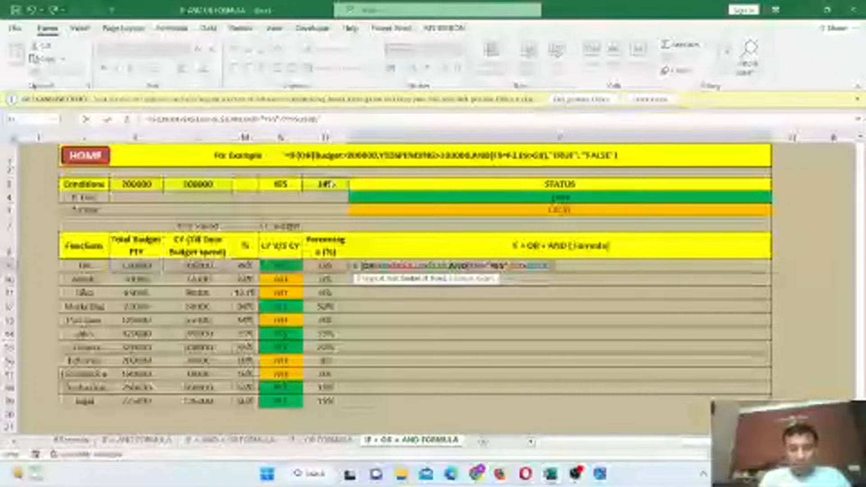
type("UE")
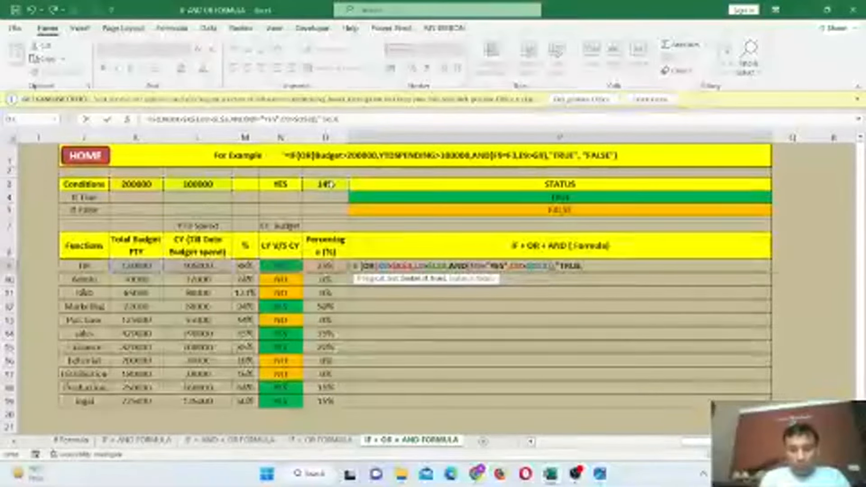
type("\",\"")
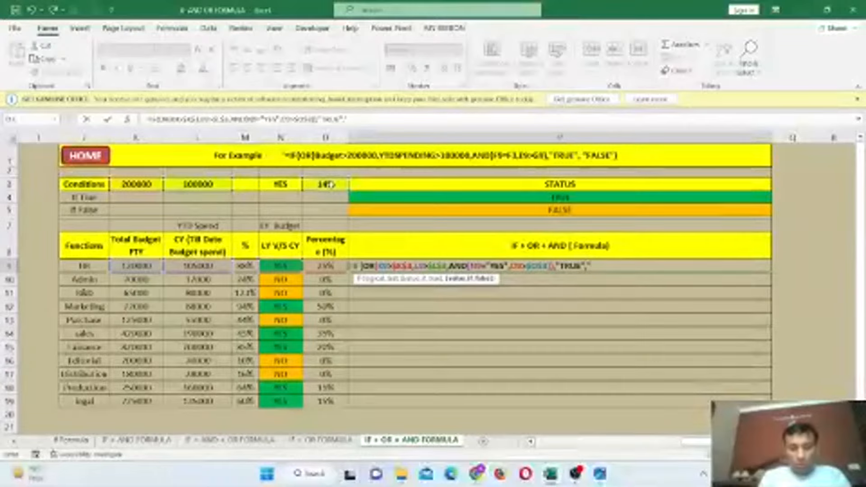
type("FALSE")
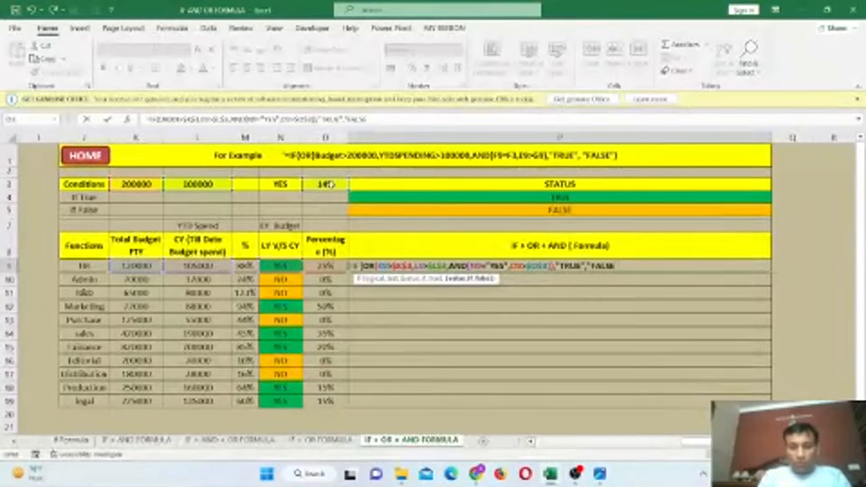
type("\"")
key("Return")
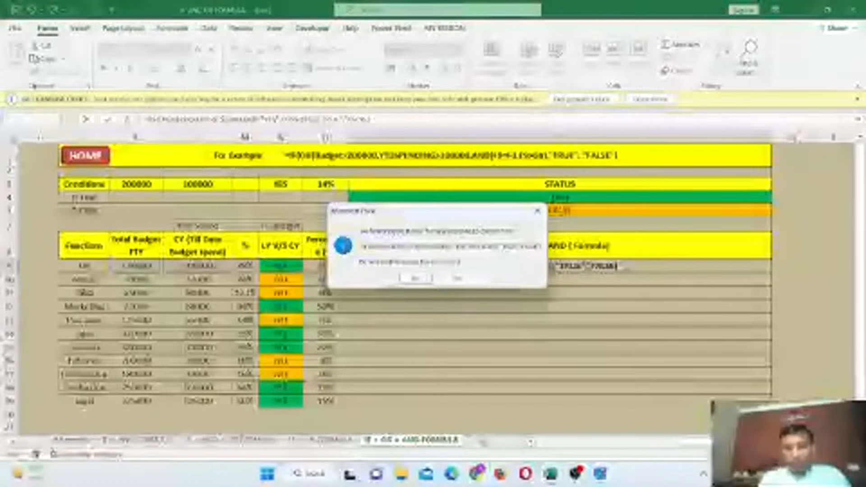
key("Return")
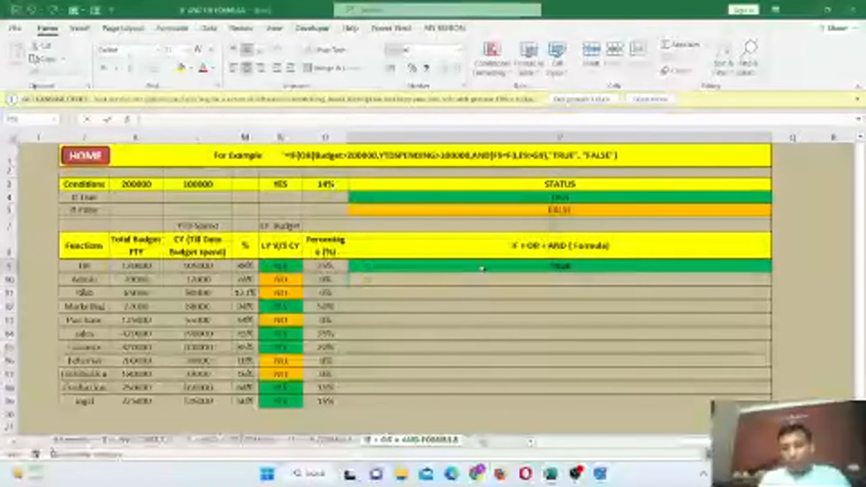
- Copy the P9 IF + OR + AND formula into P10:P19 for the remaining functions
left_click_drag(470, 276, 469, 374)
key("shift+Down")
key("shift+Down")
key("shift+Down")
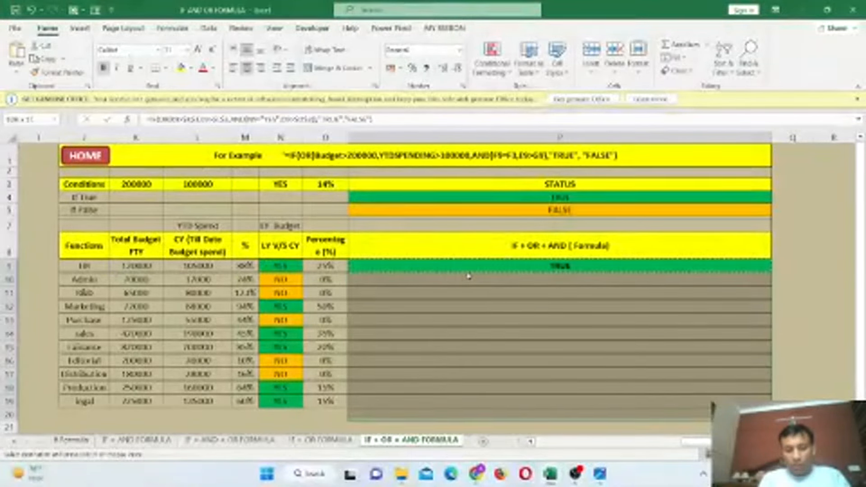
key("shift+Up")
key("ctrl+v")
left_click(469, 279)
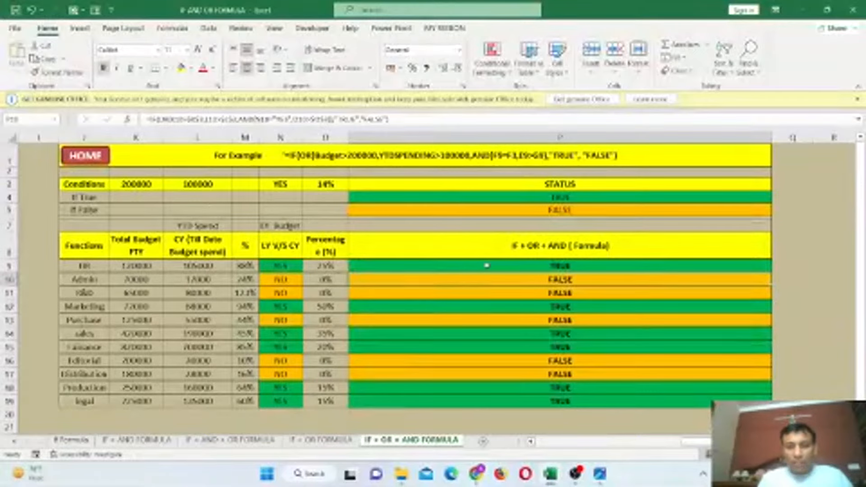
- Review the HR row's formula inputs and set the percentage condition in O3 to 26%
left_click(485, 265)
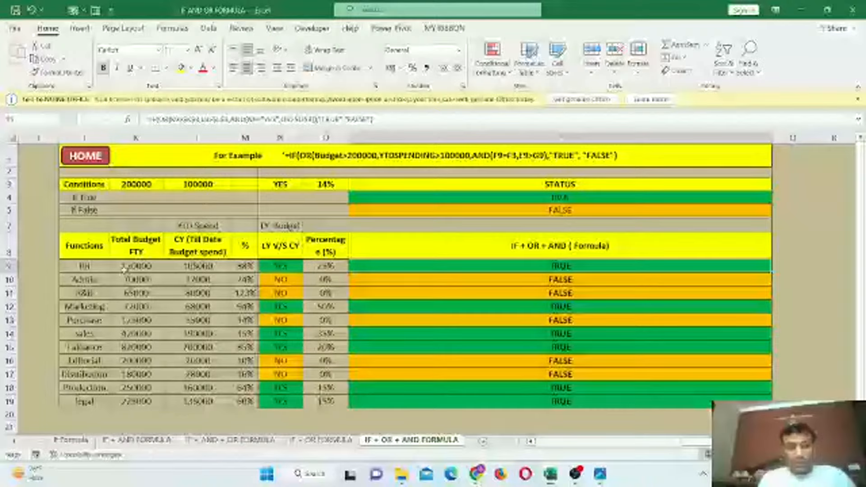
left_click_drag(124, 269, 326, 267)
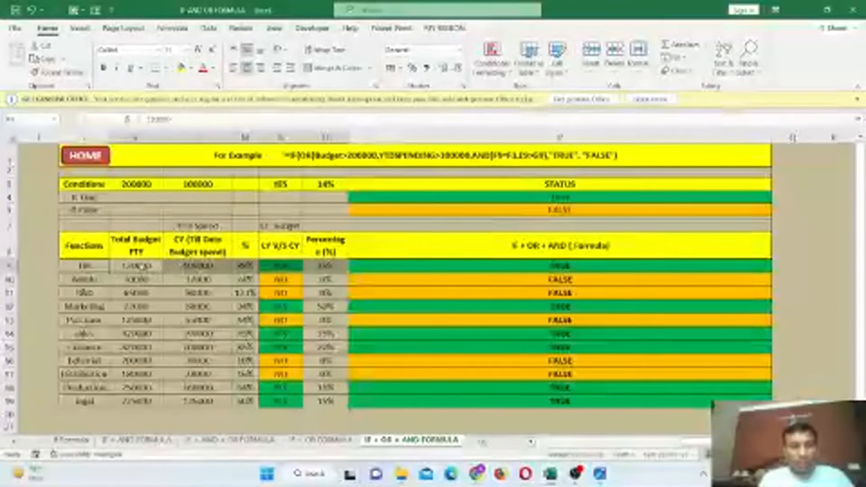
left_click(140, 266)
left_click(180, 269)
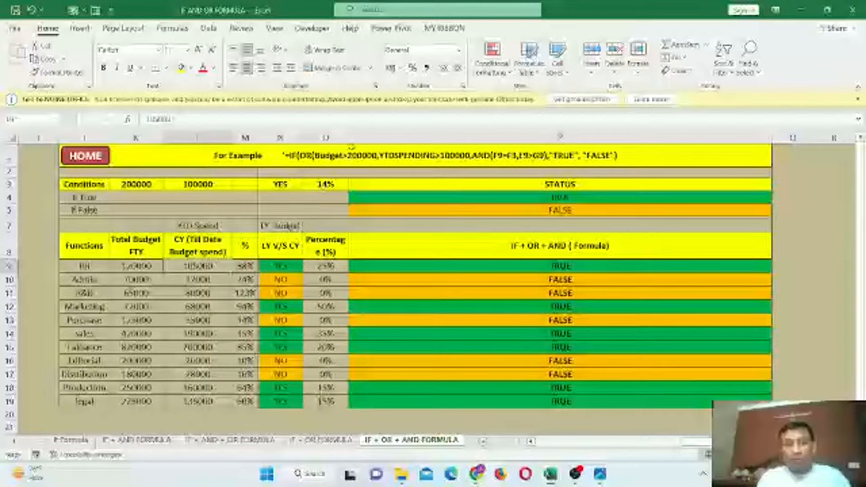
left_click(324, 185)
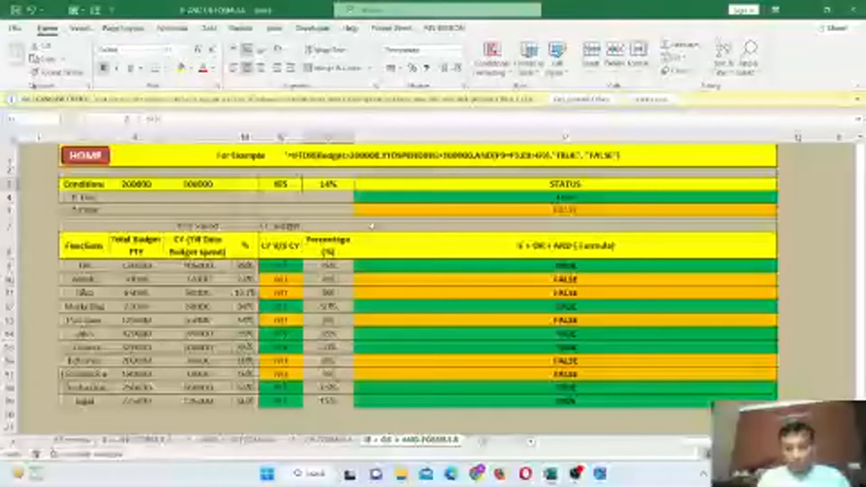
type("20")
key("Return")
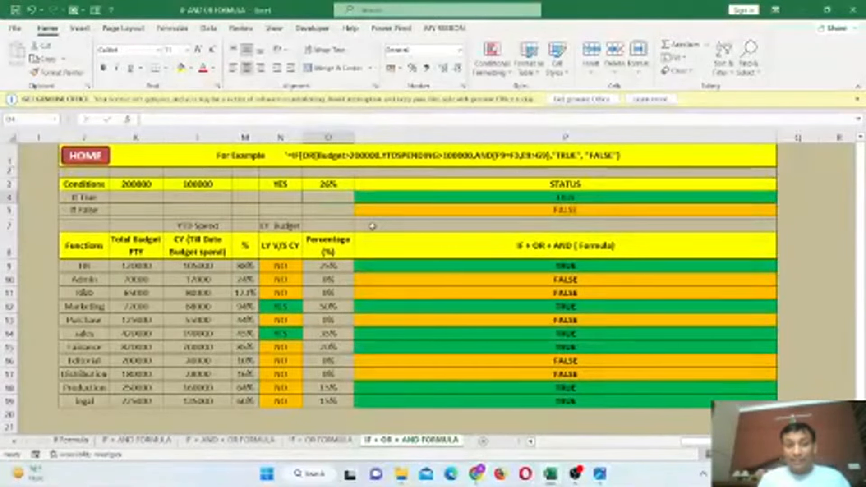
- Set the percentage condition in O3 to 24%
left_click(328, 185)
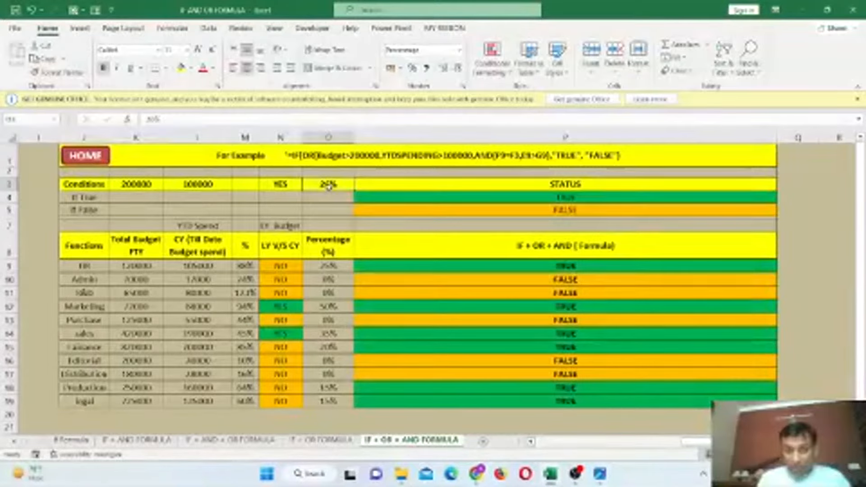
type("2")
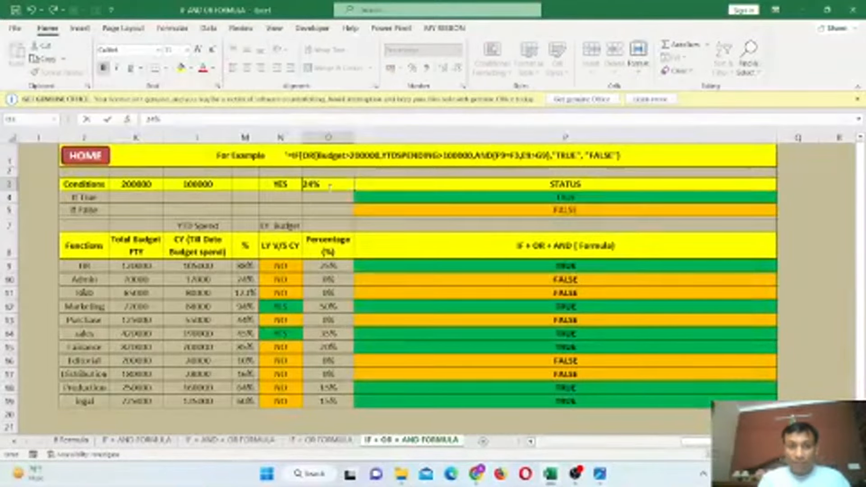
type("4")
key("Return")
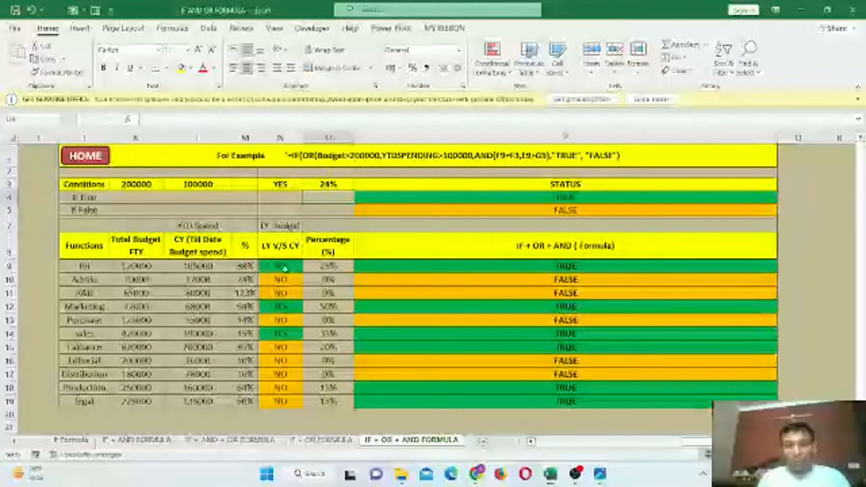
- Set the percentage condition in O3 to 14%
left_click(347, 401)
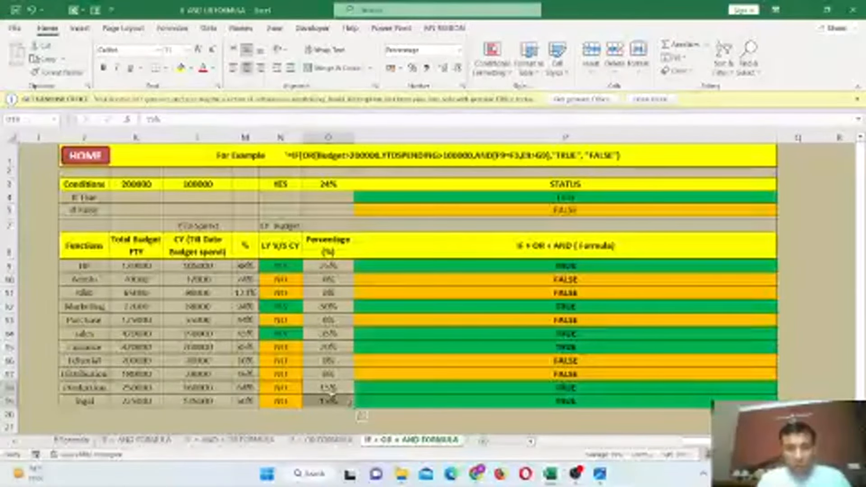
left_click(340, 184)
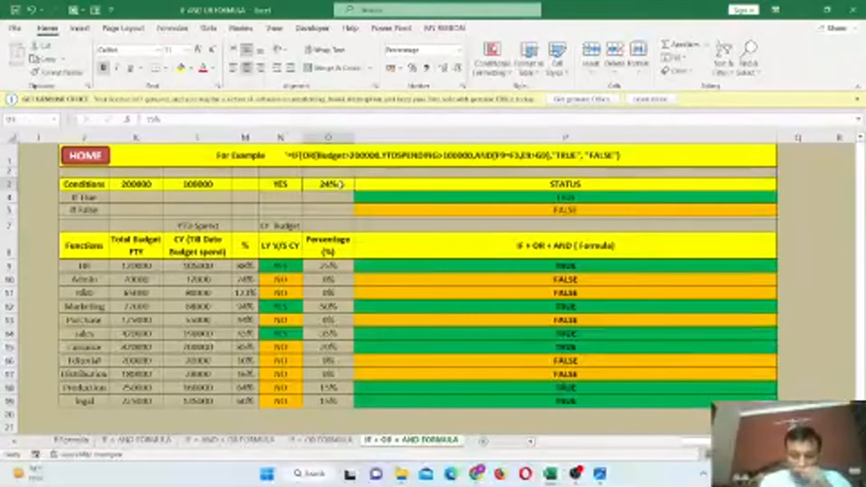
double_click(341, 184)
key("Return")
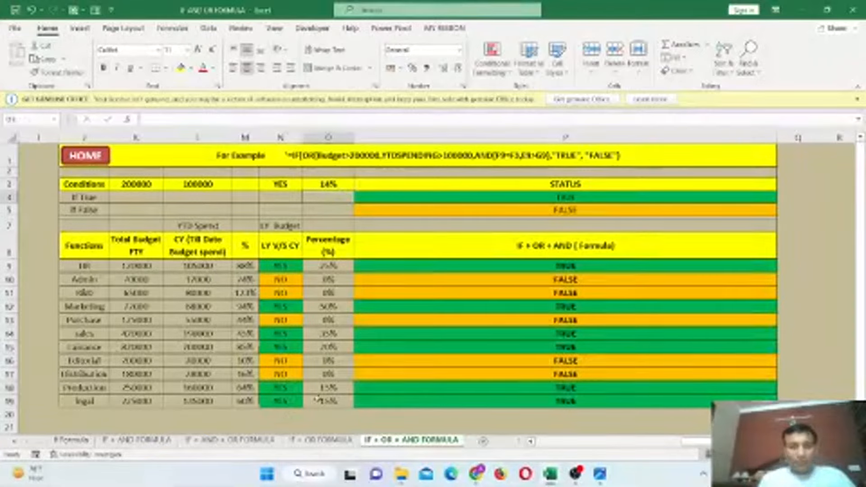
- Set the Admin total budget in K10 to 200000 and check the row's budget and YTD spend
left_click_drag(130, 279, 767, 280)
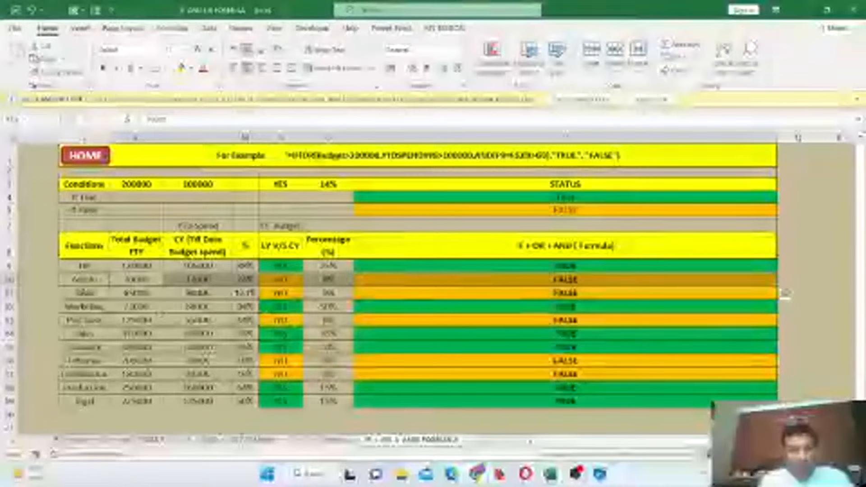
left_click(144, 281)
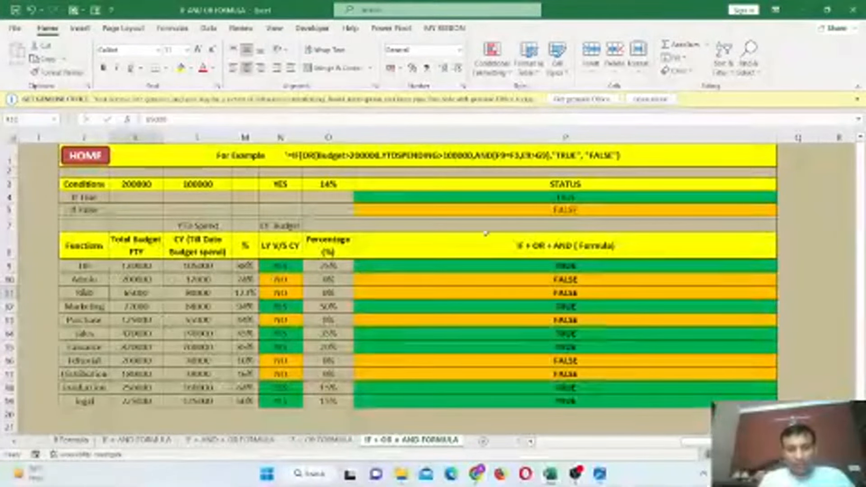
left_click_drag(158, 279, 201, 281)
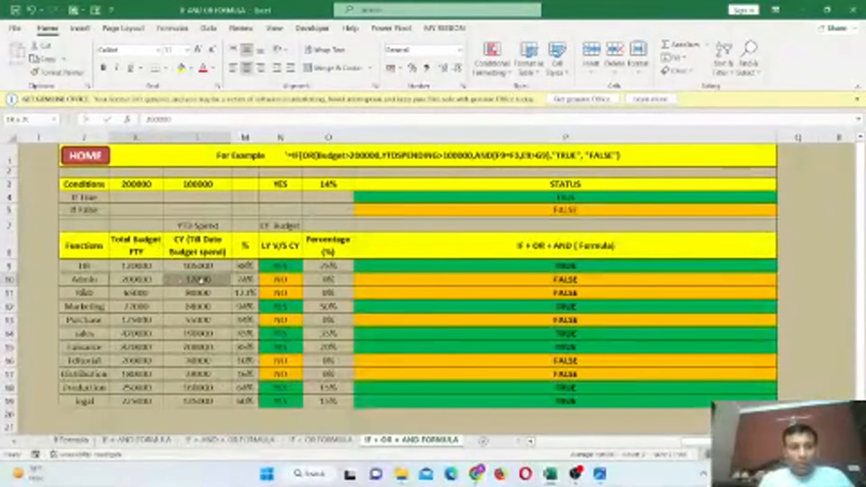
- Set the Admin percentage in O10 to 13%
left_click(324, 282)
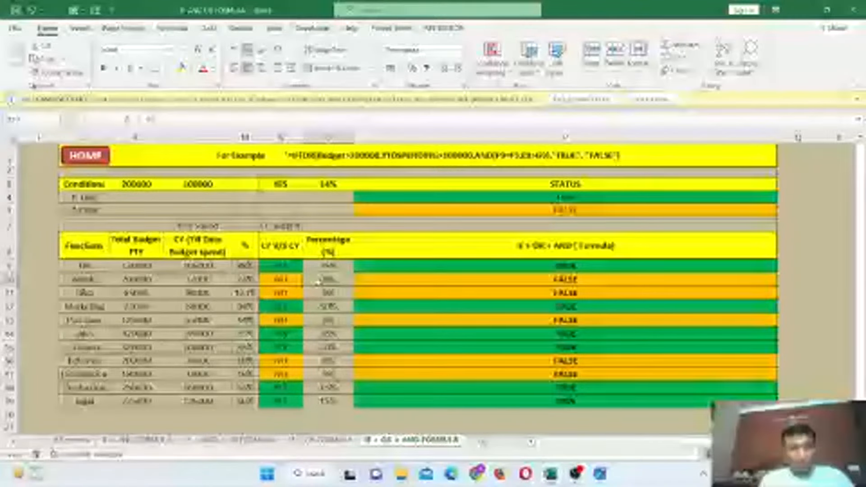
type("15")
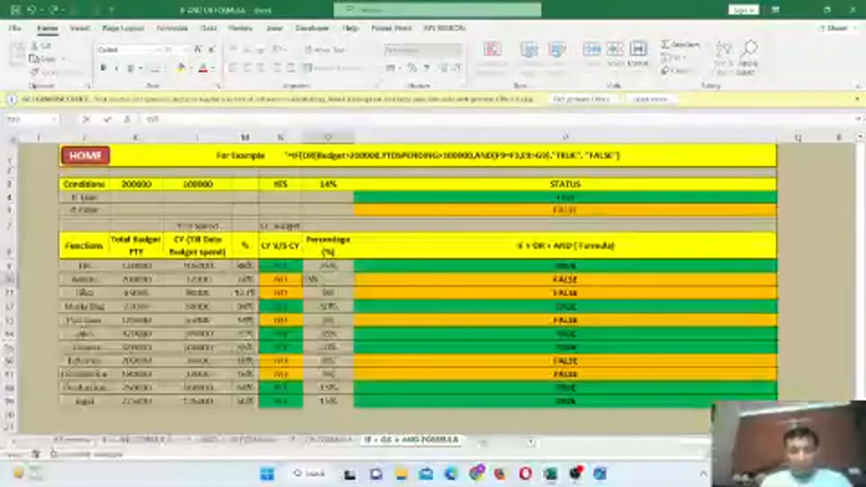
key("BackSpace")
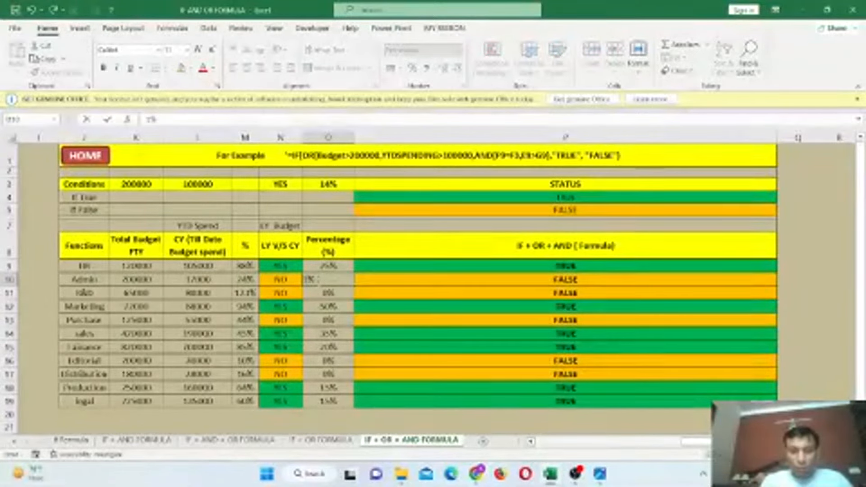
type("3")
key("Return")
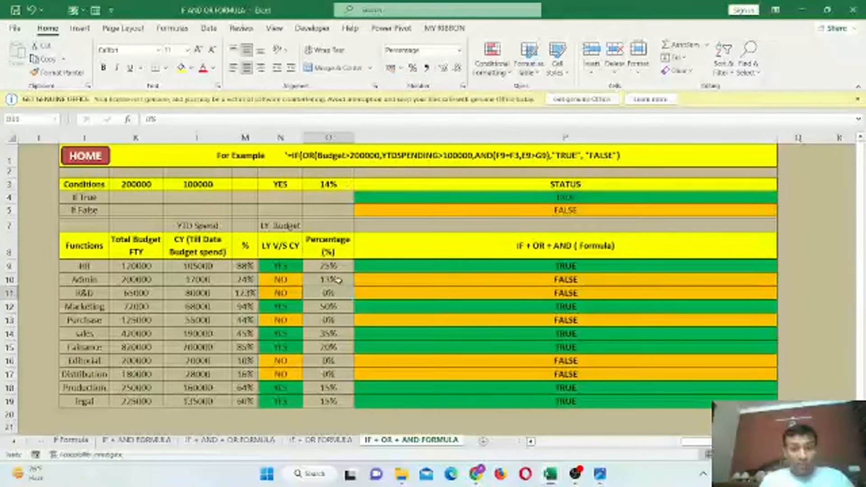
- Set the Admin percentage in O10 to 15%
left_click(338, 280)
type("15")
key("Return")
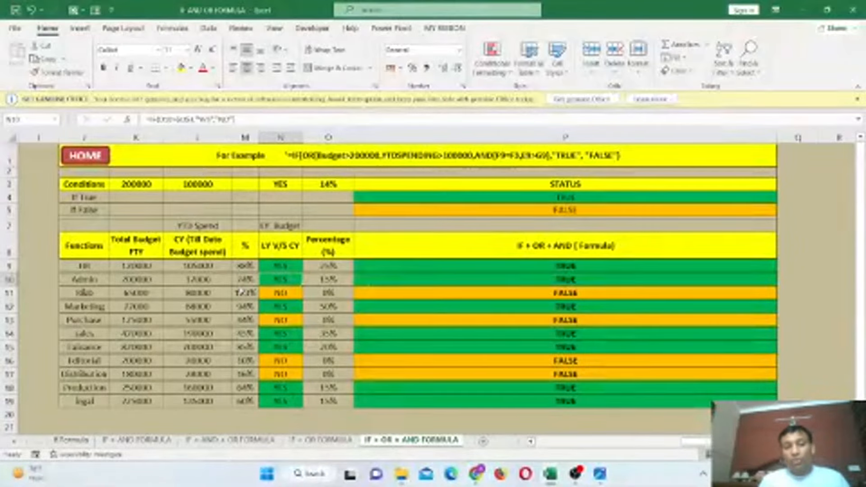
- Set the percentage condition in O3 to 16%
left_click(328, 279)
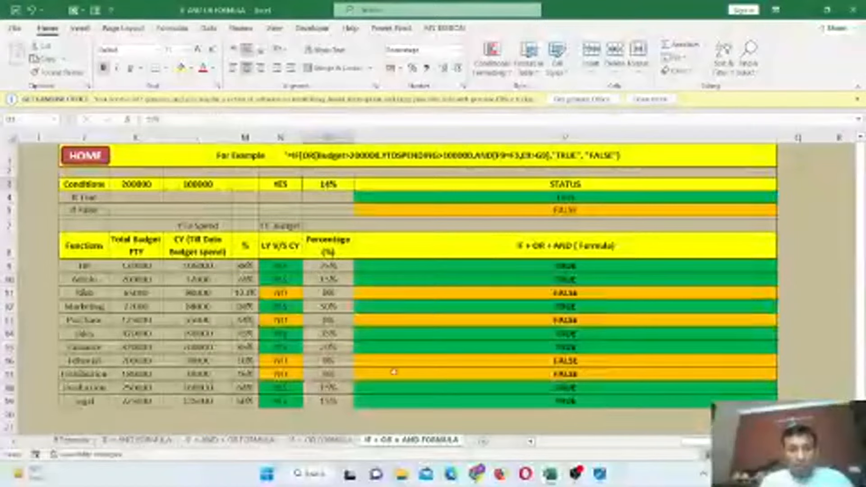
type("16%")
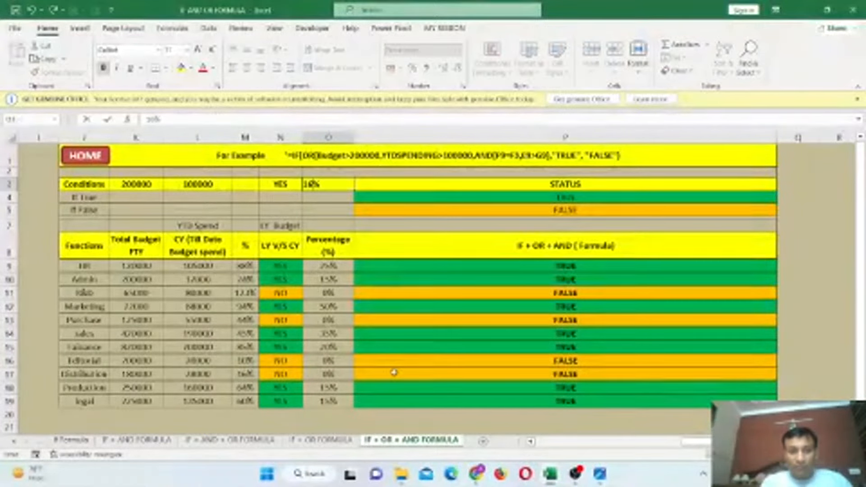
key("Return")
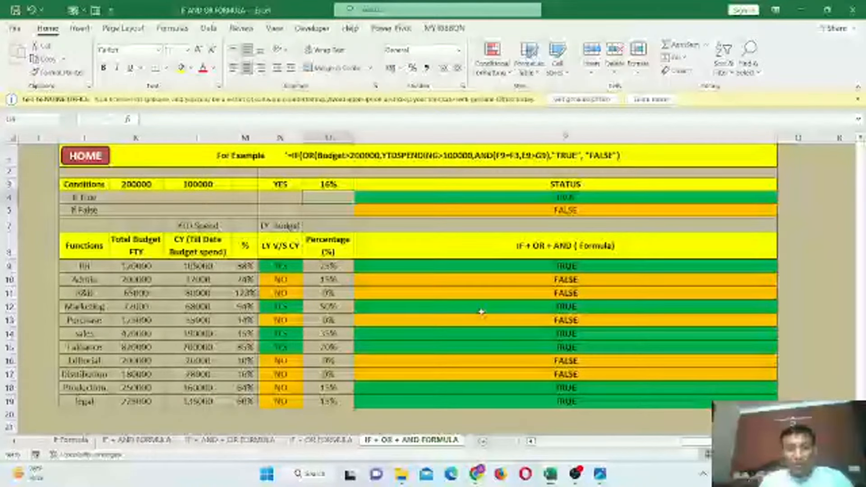
- Set the percentage condition in O3 to 51%
key("Up")
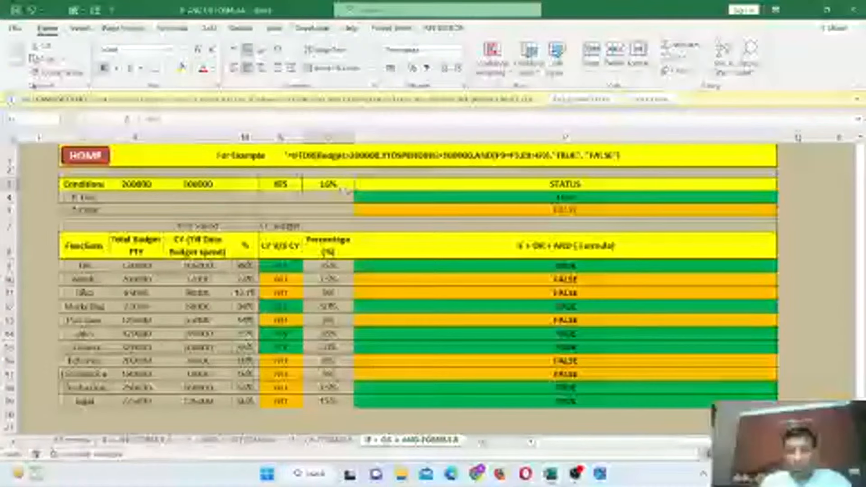
double_click(341, 188)
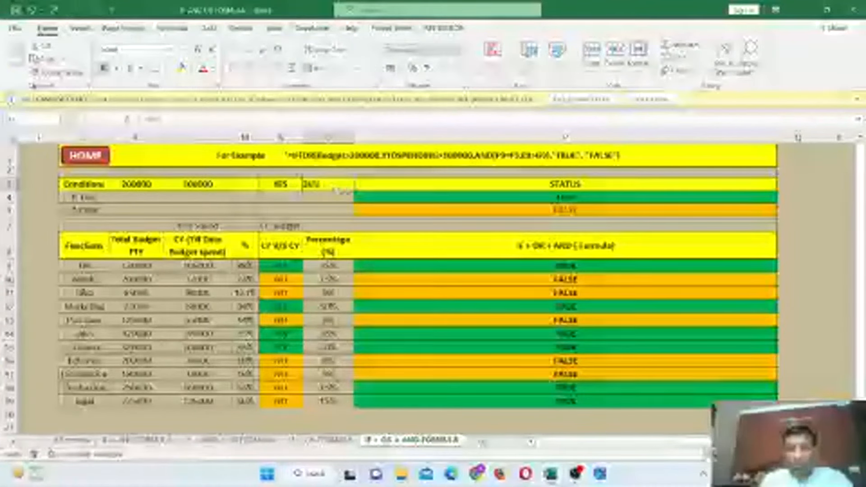
key("Return")
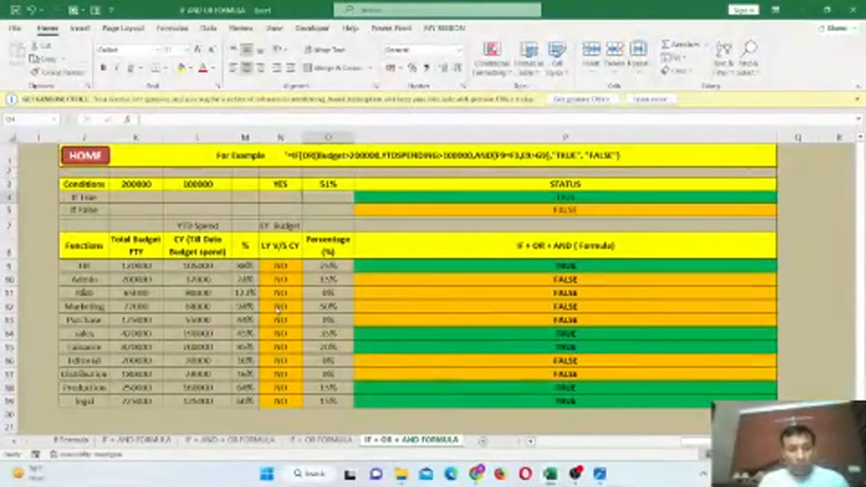
- Highlight the total budget and YTD spend cells K14:L15 in yellow and check the formula results for those two rows
mouse_move(279, 309)
left_mouse_down()
mouse_move(316, 353)
mouse_move(326, 351)
left_mouse_up()
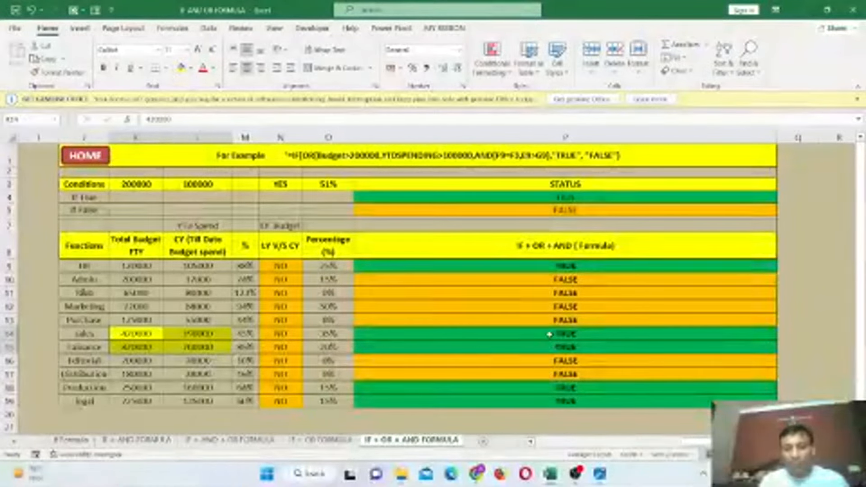
left_click(551, 348)
left_click_drag(552, 349, 551, 349)
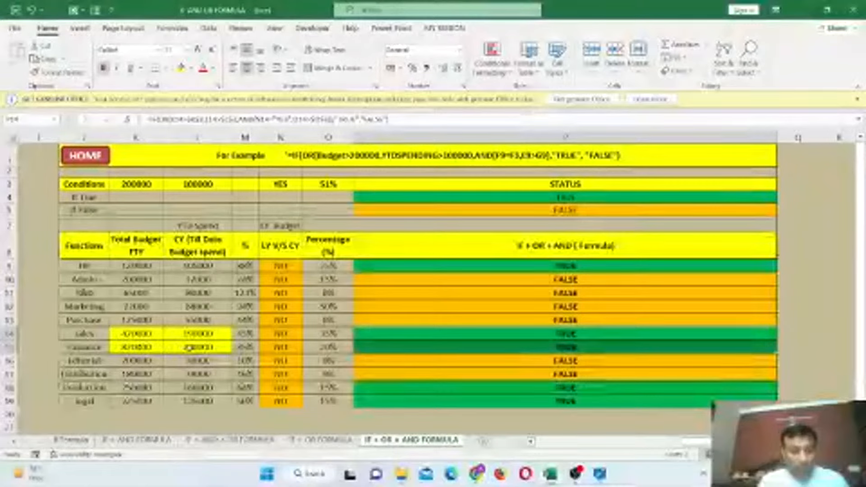
left_click(136, 347)
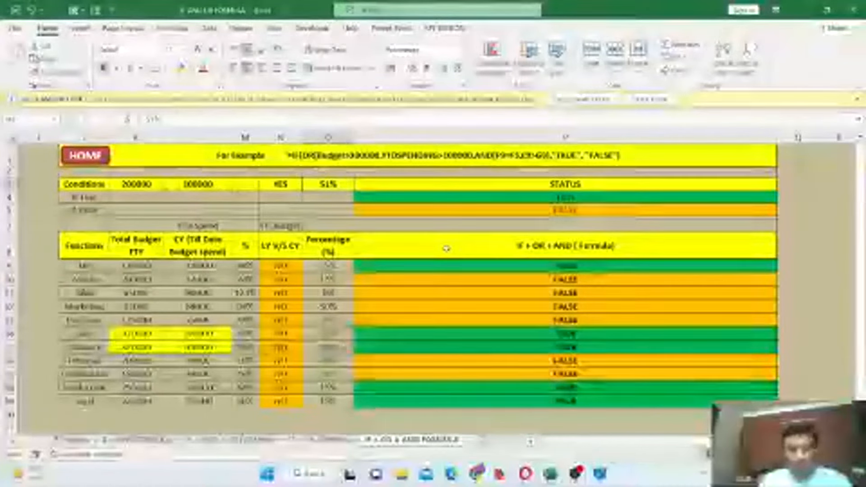
- Set the percentage condition in O3 to 13% and review the formula results in P9:P19
type("15")
key("Return")
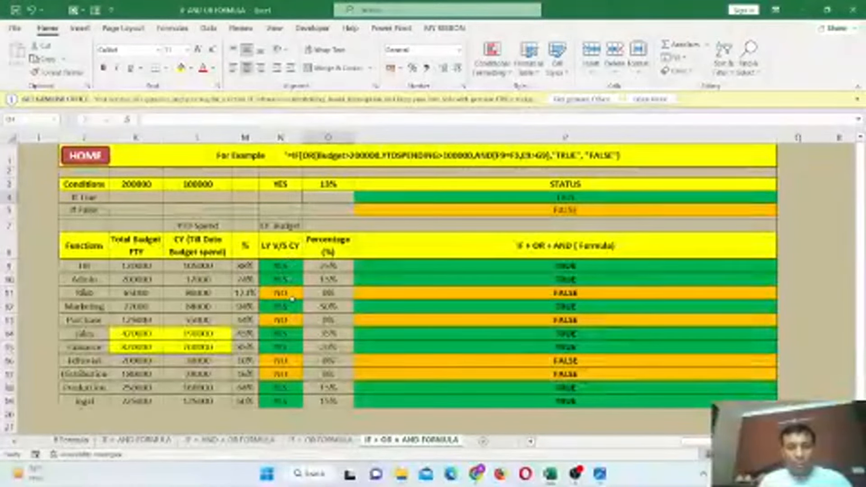
left_click_drag(600, 266, 615, 407)
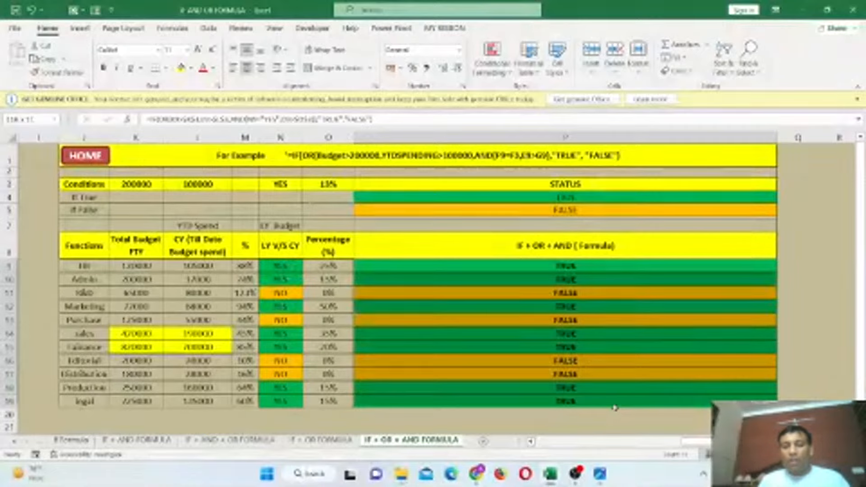
left_click_drag(615, 407, 617, 409)
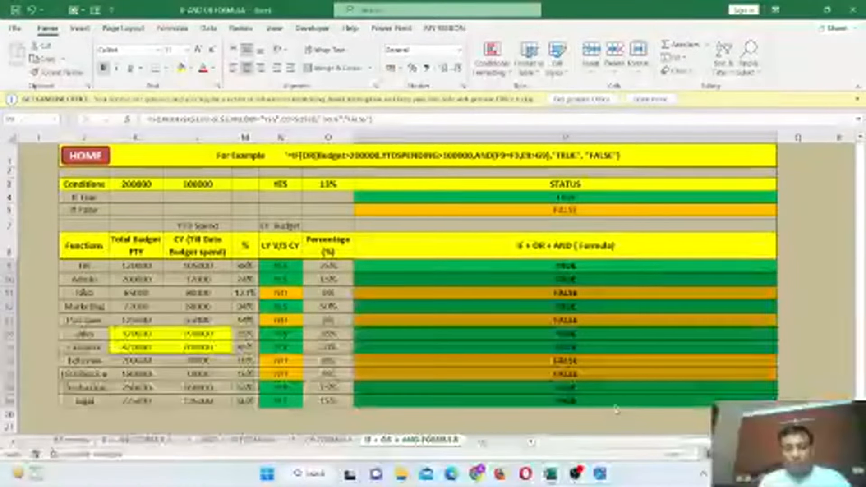